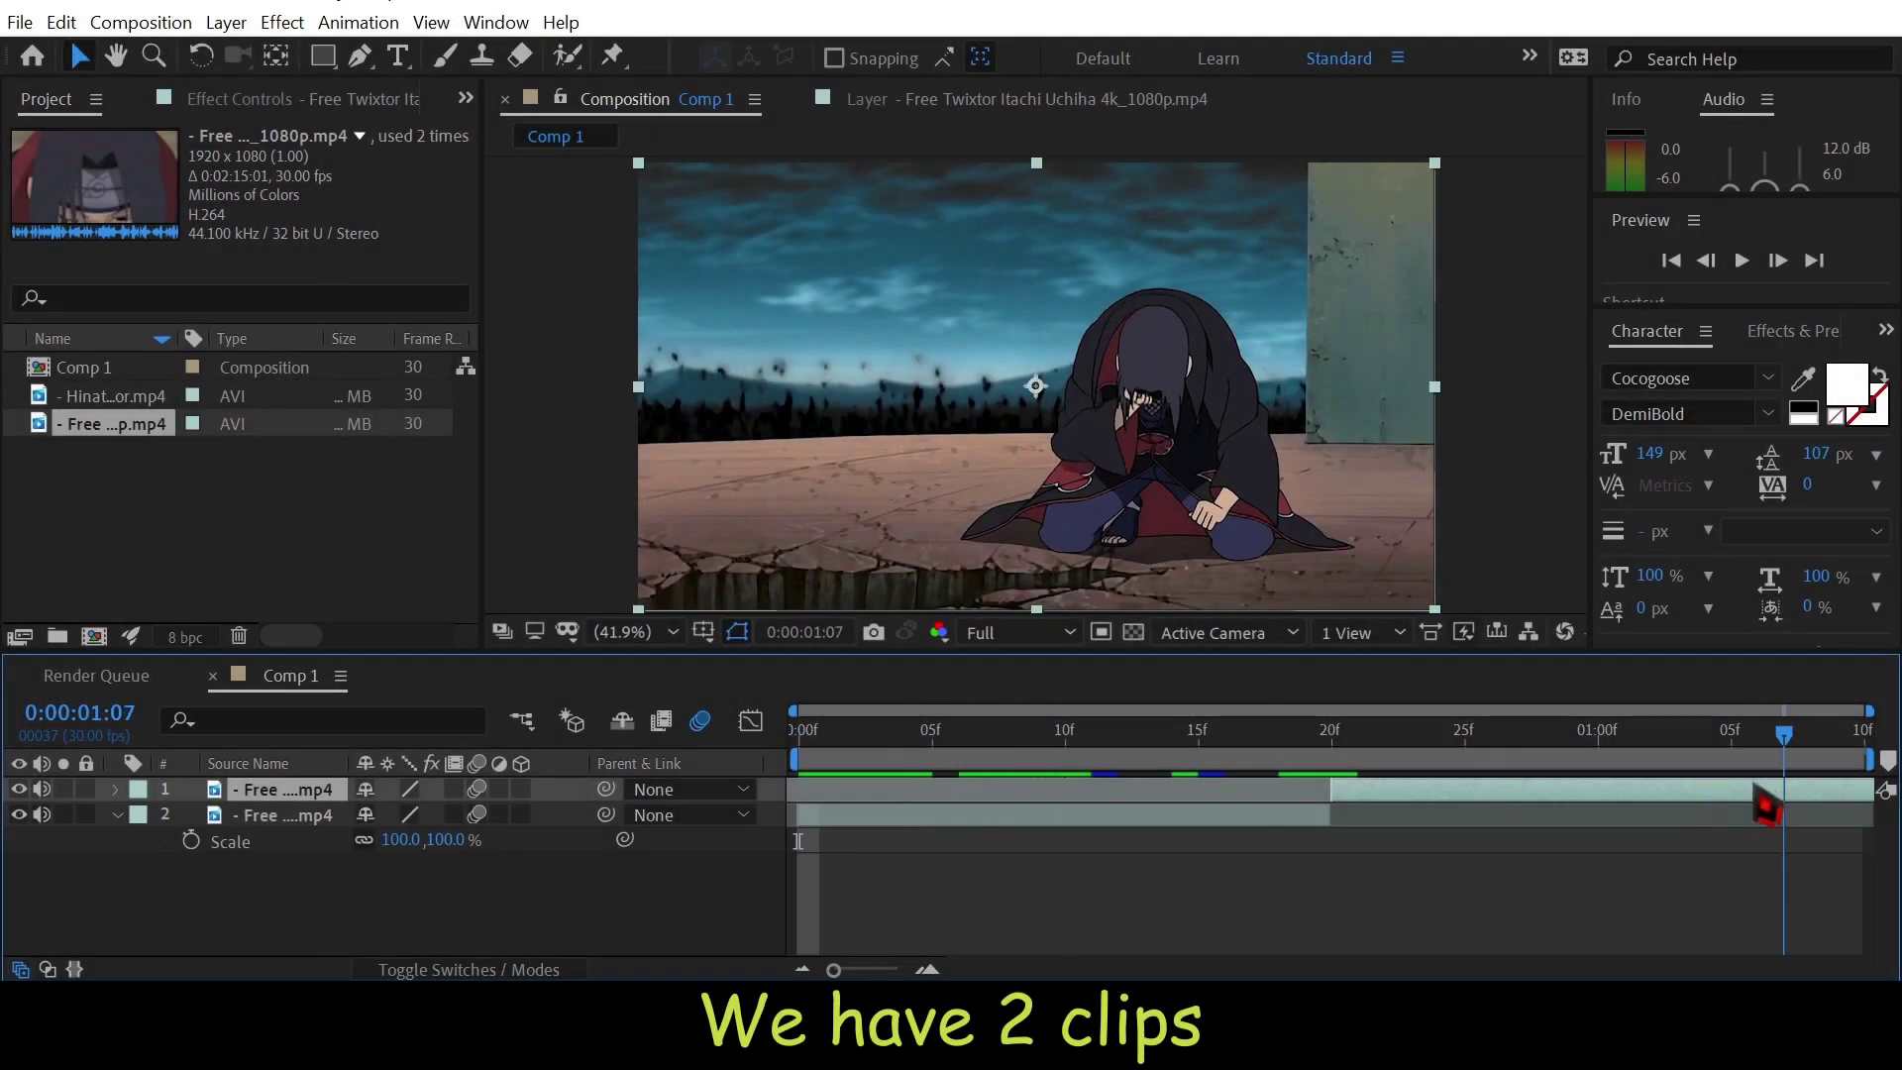
Preview the two clips and scrub back to an early frame of the first clip
left_click(1223, 848)
left_click(1471, 791)
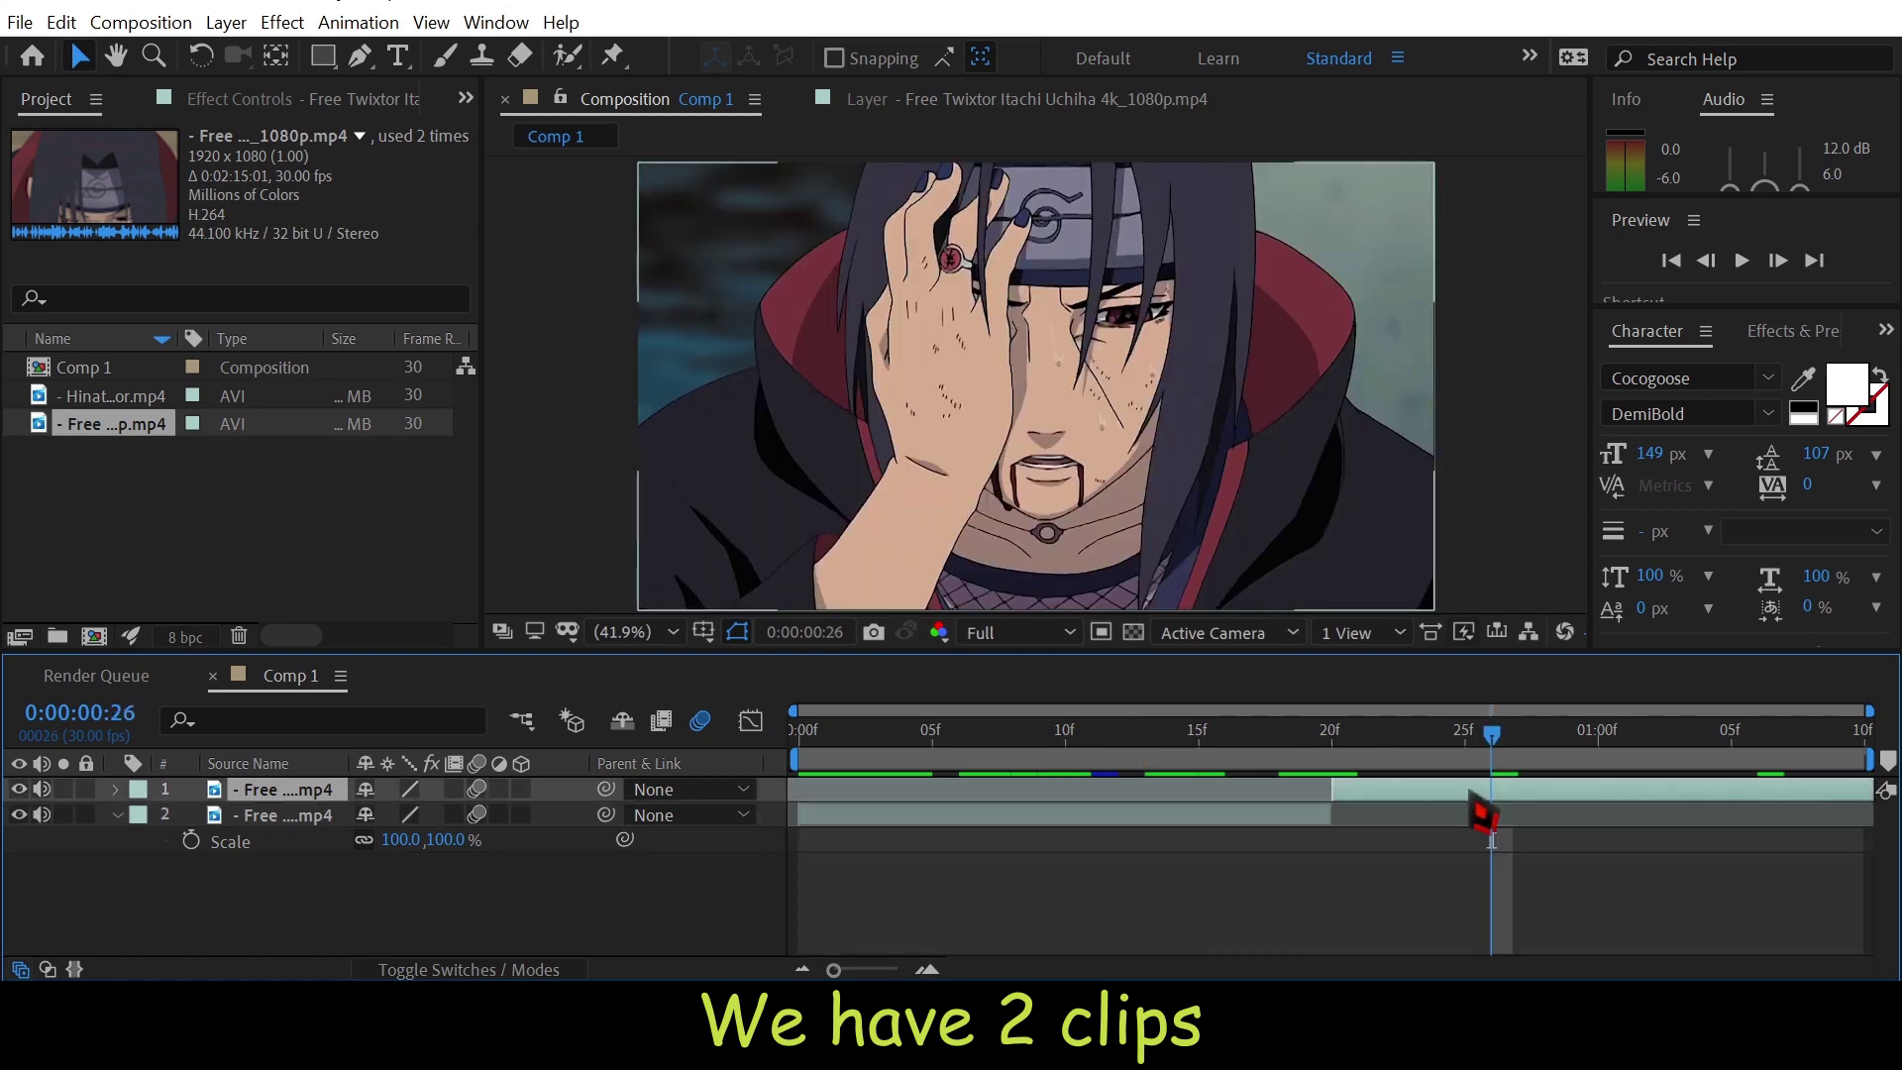
key("Home")
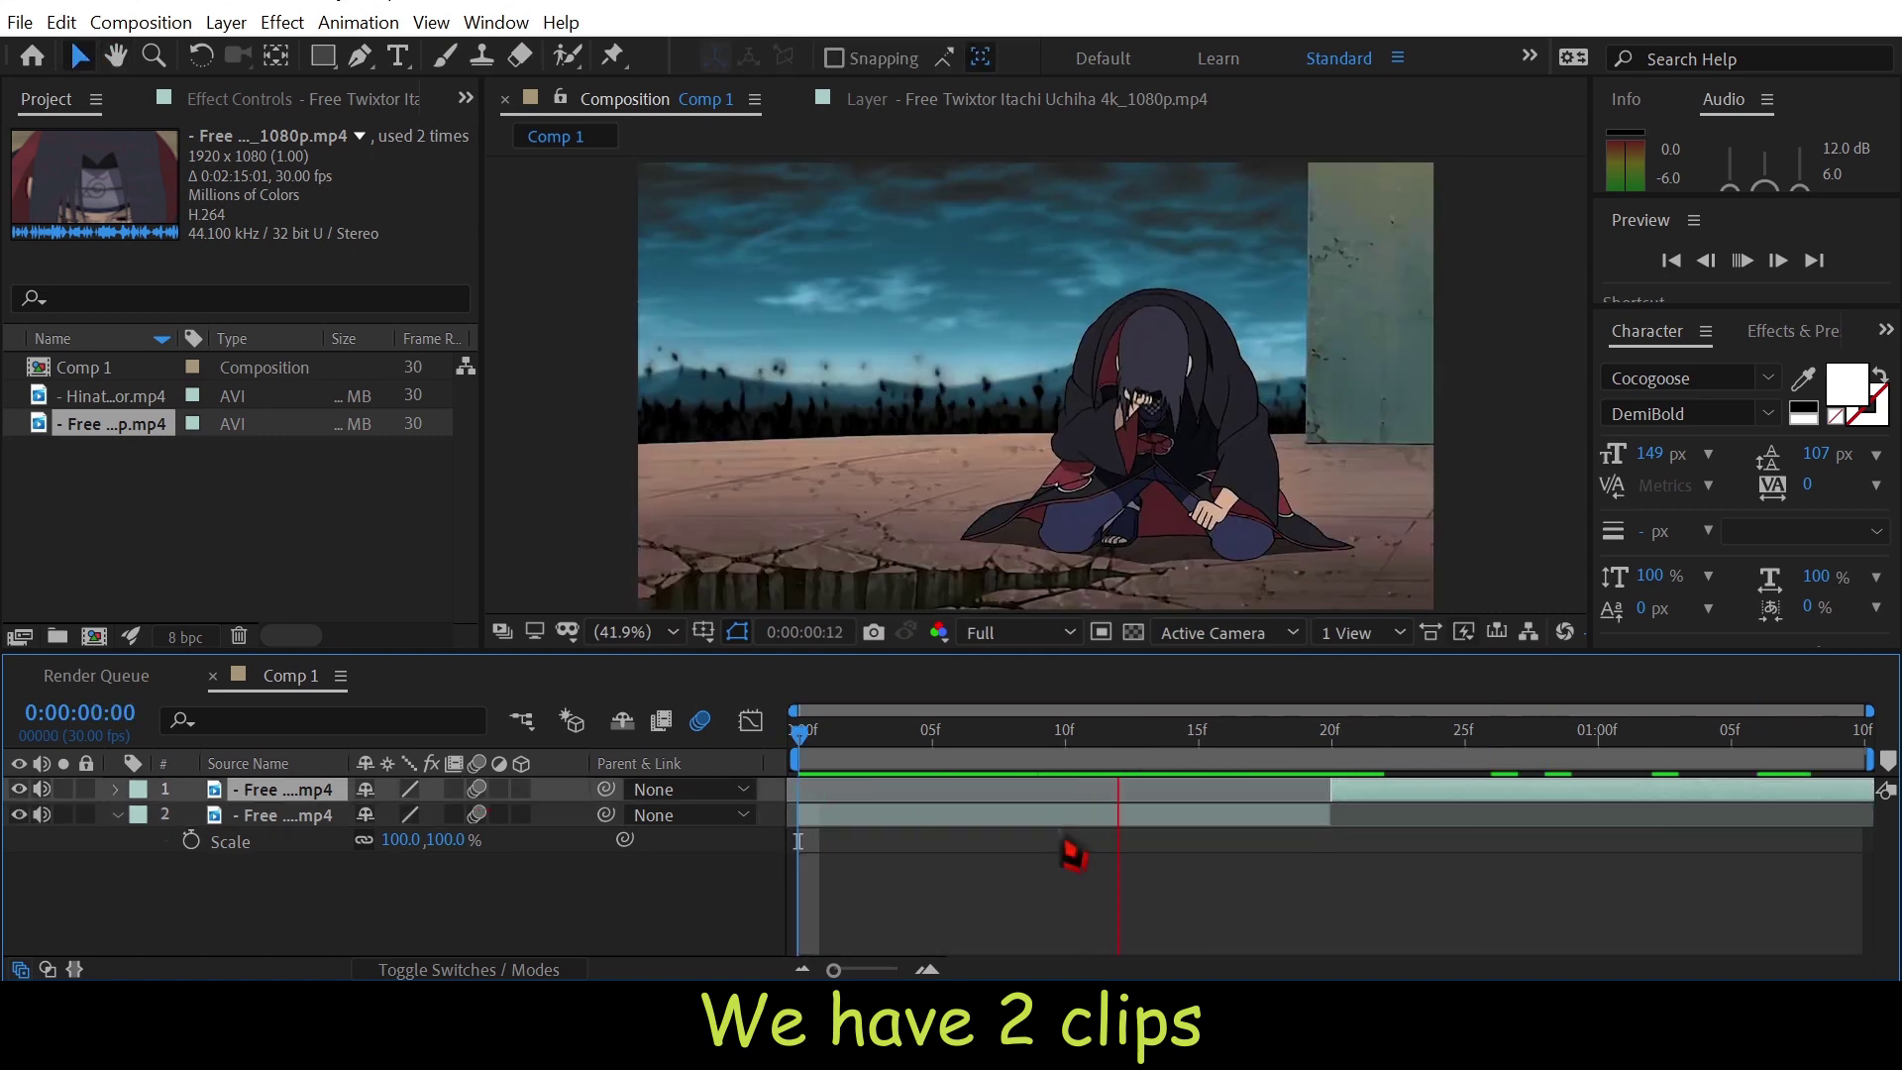
key("space")
left_click_drag(1092, 842, 986, 840)
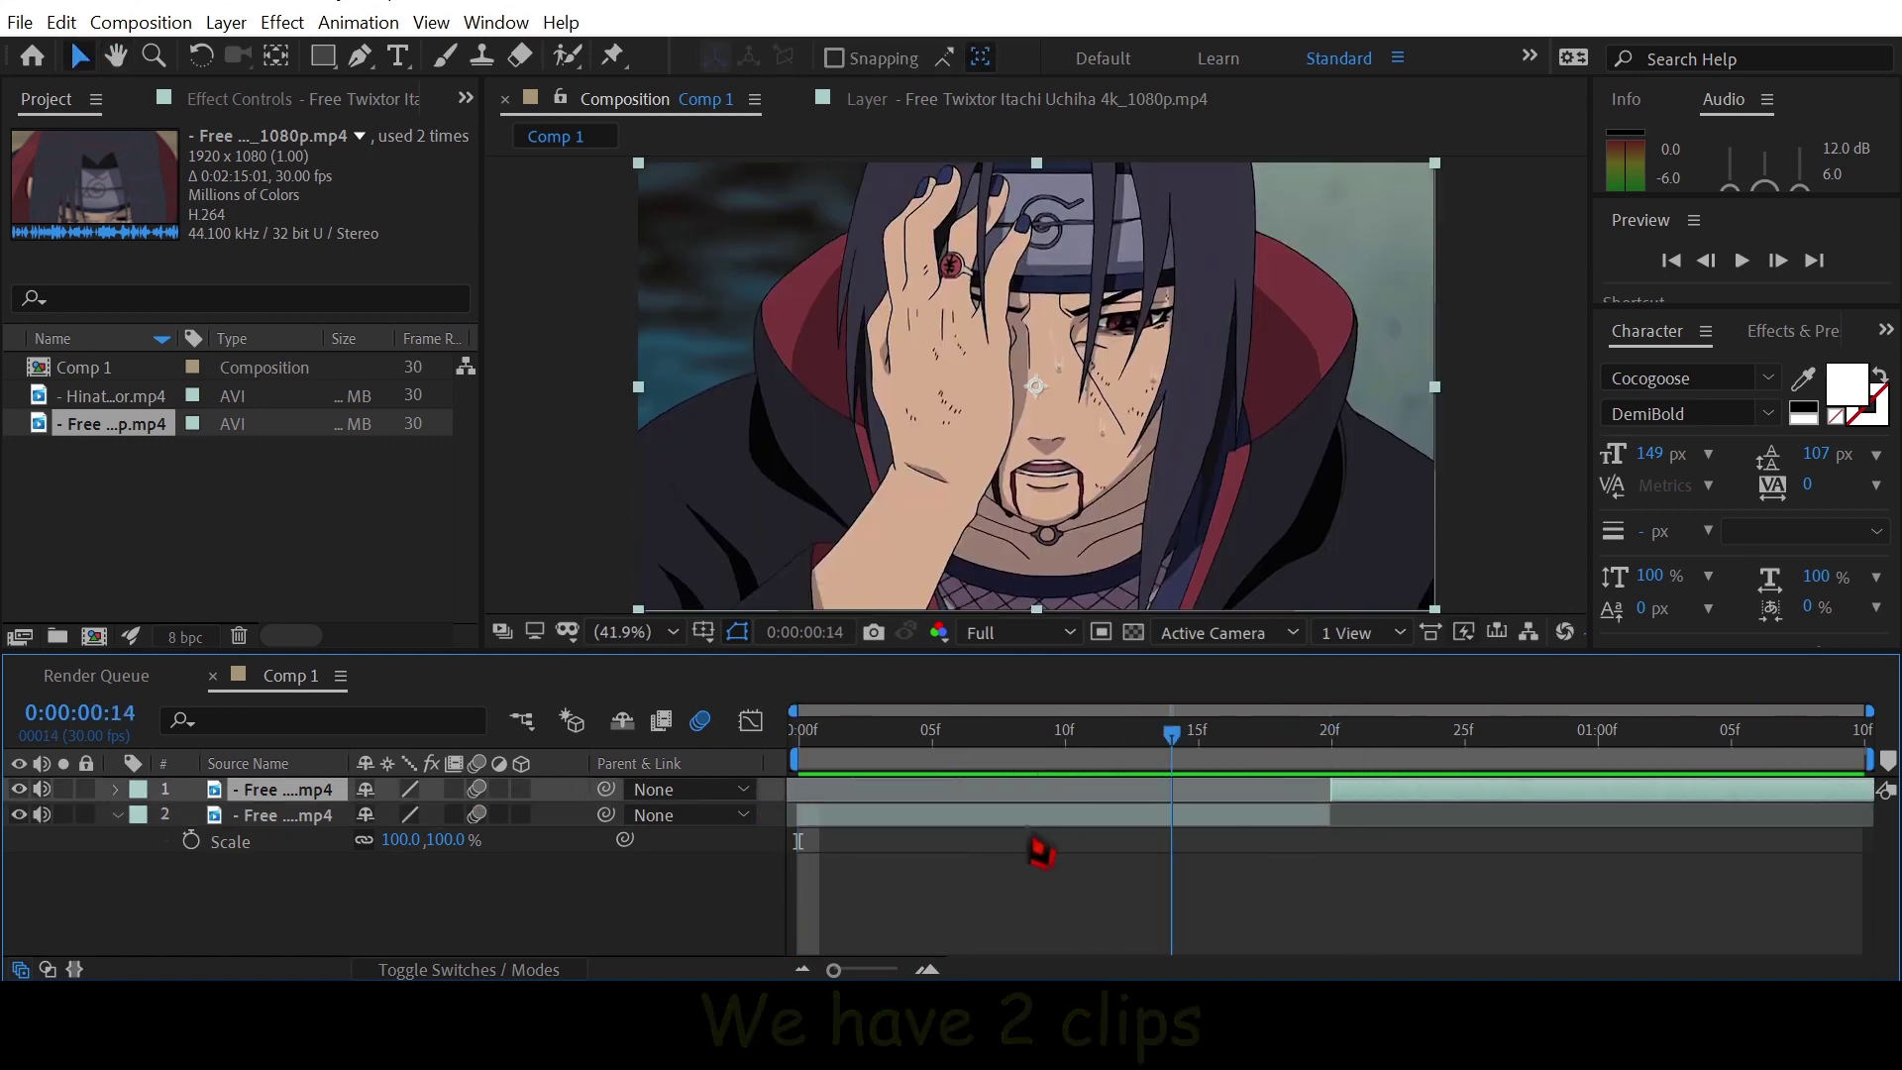
Keyframe the first clip's Scale at 100% on frame 10 and 300% on frame 20
left_click(118, 816)
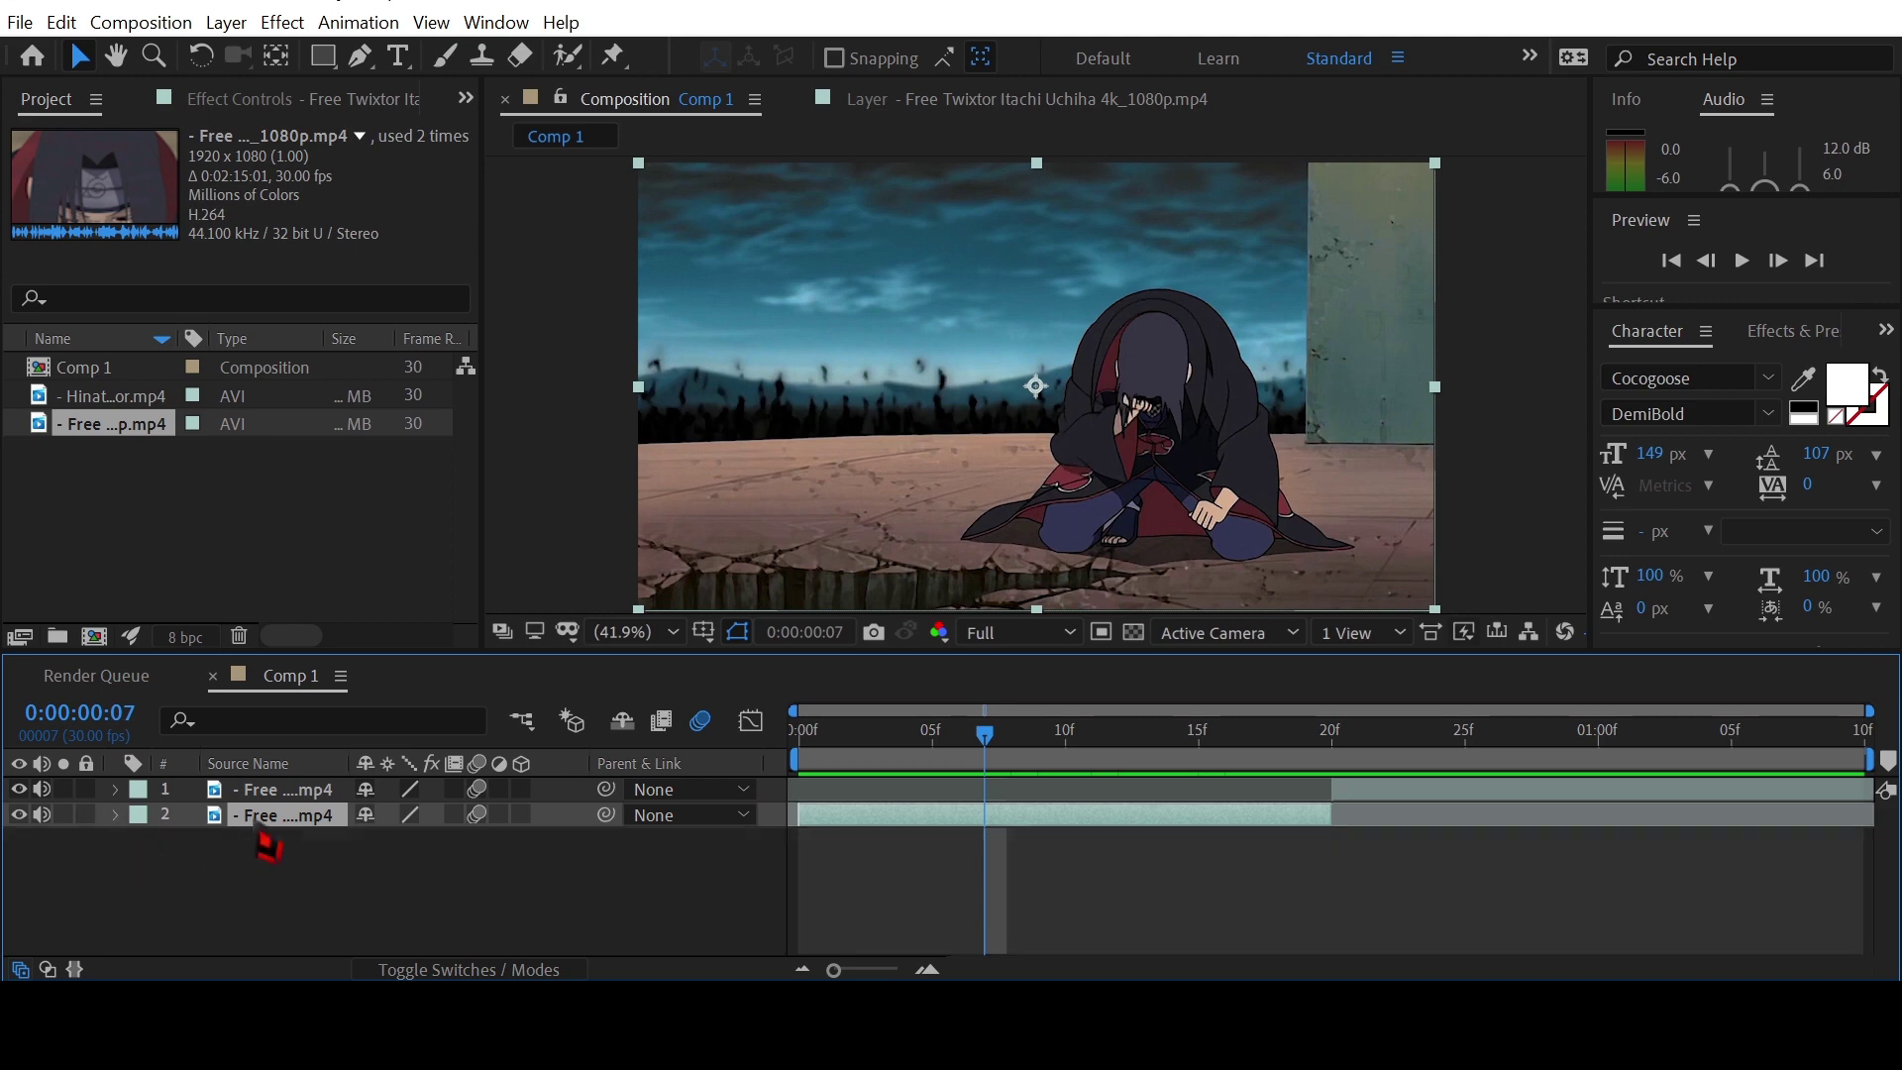
key("s")
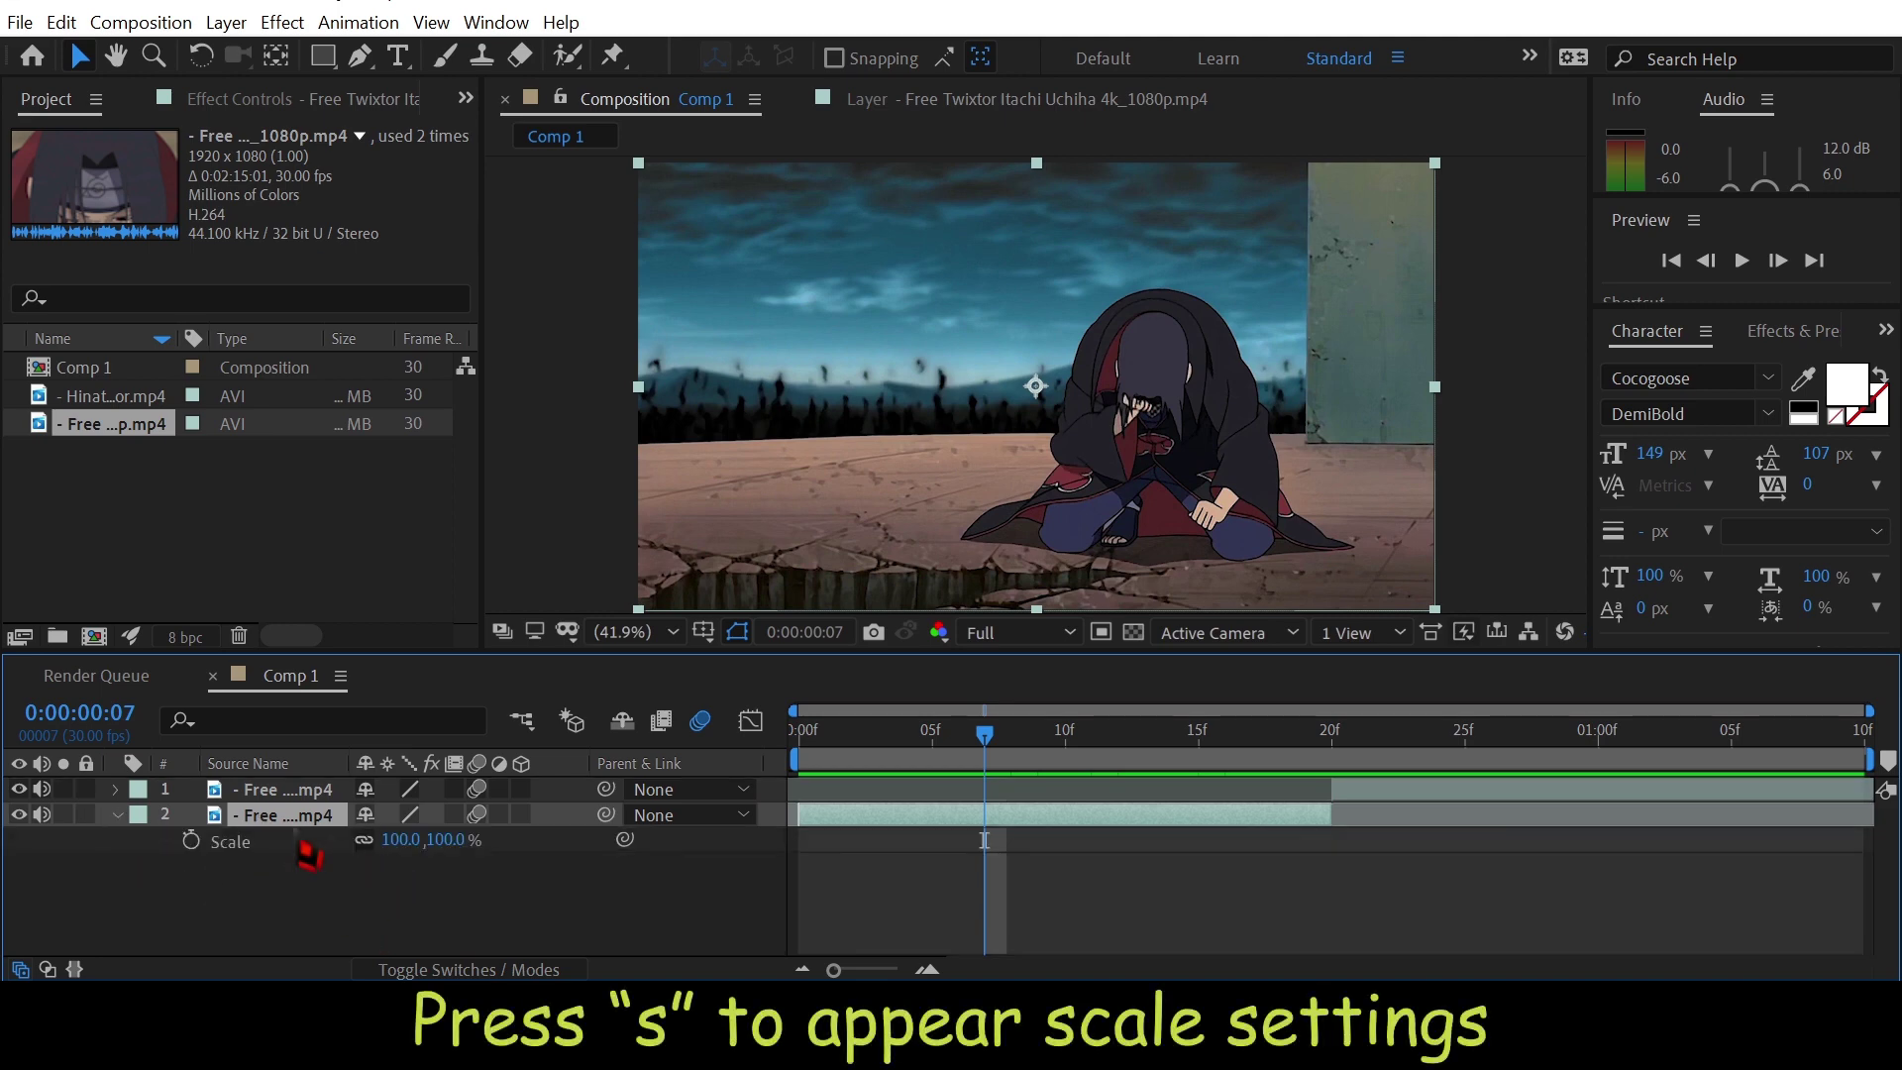
left_click(1065, 774)
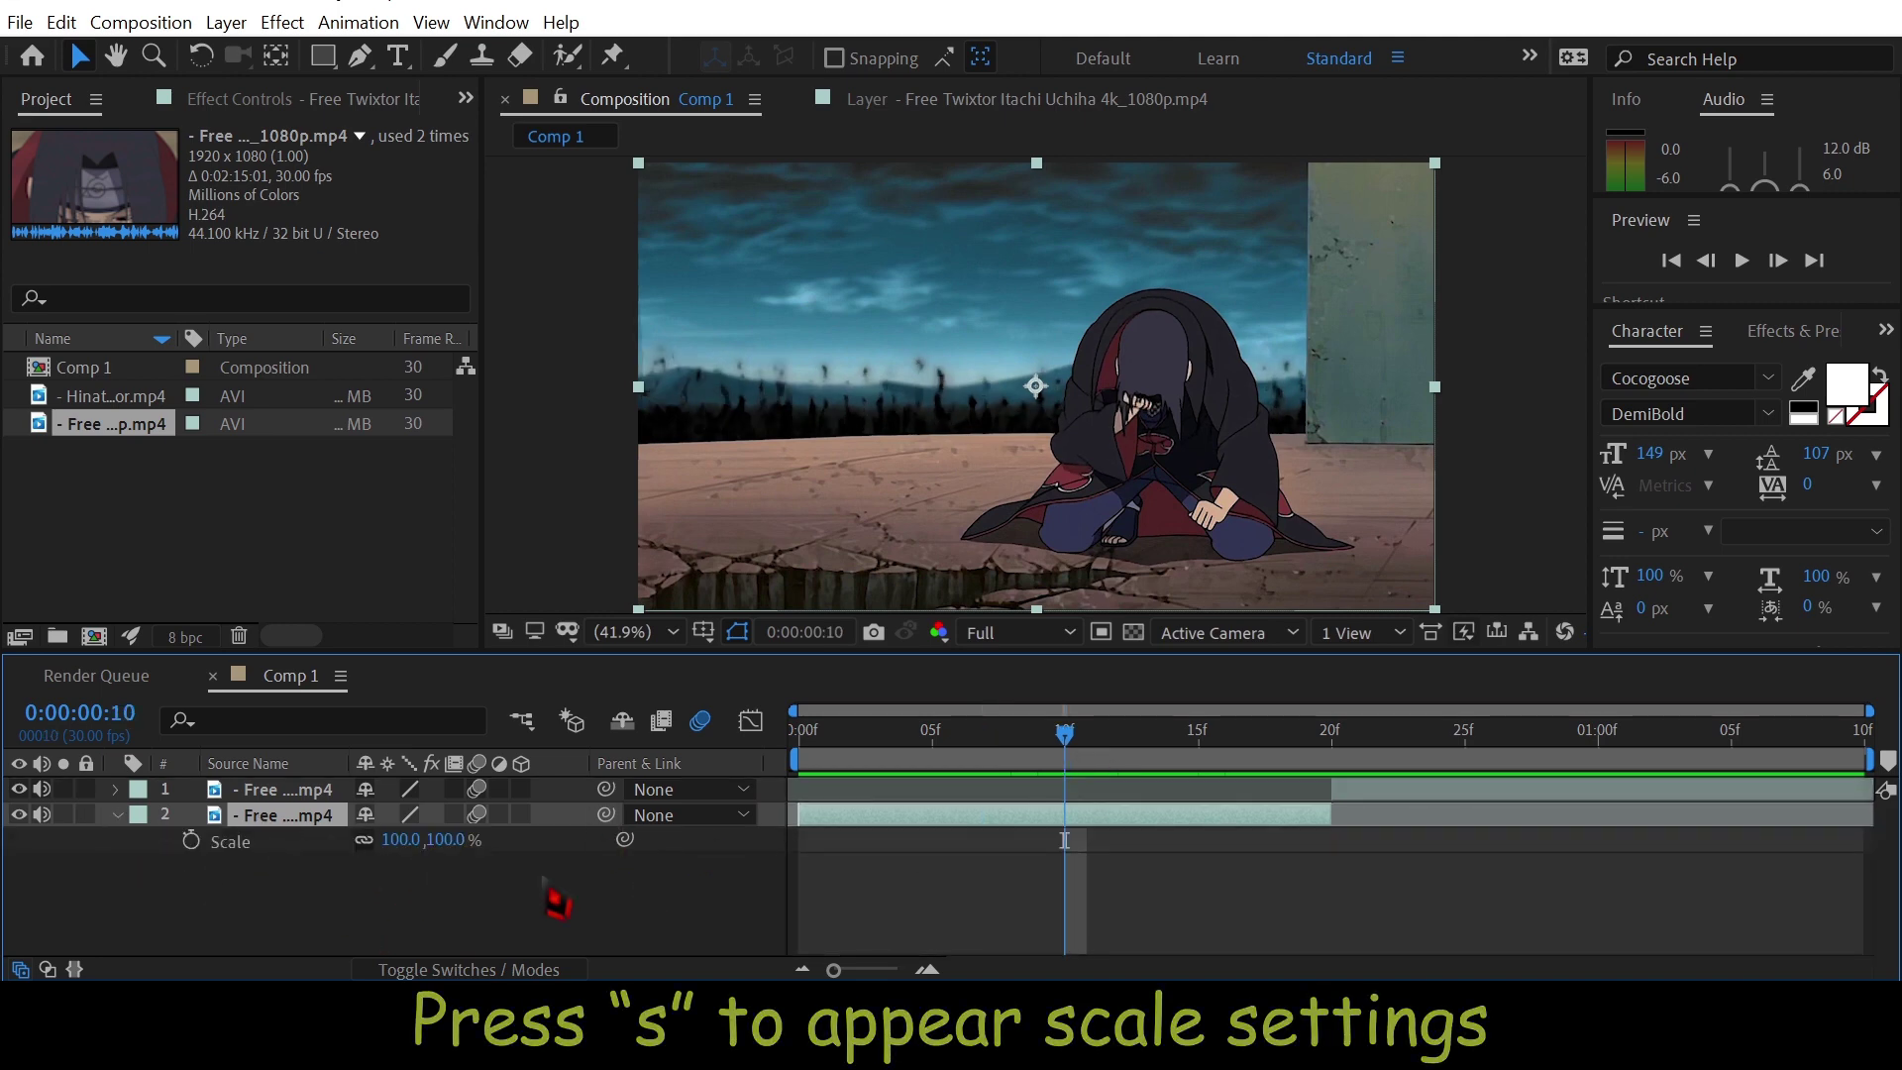
left_click(191, 841)
left_click_drag(1189, 765, 1332, 776)
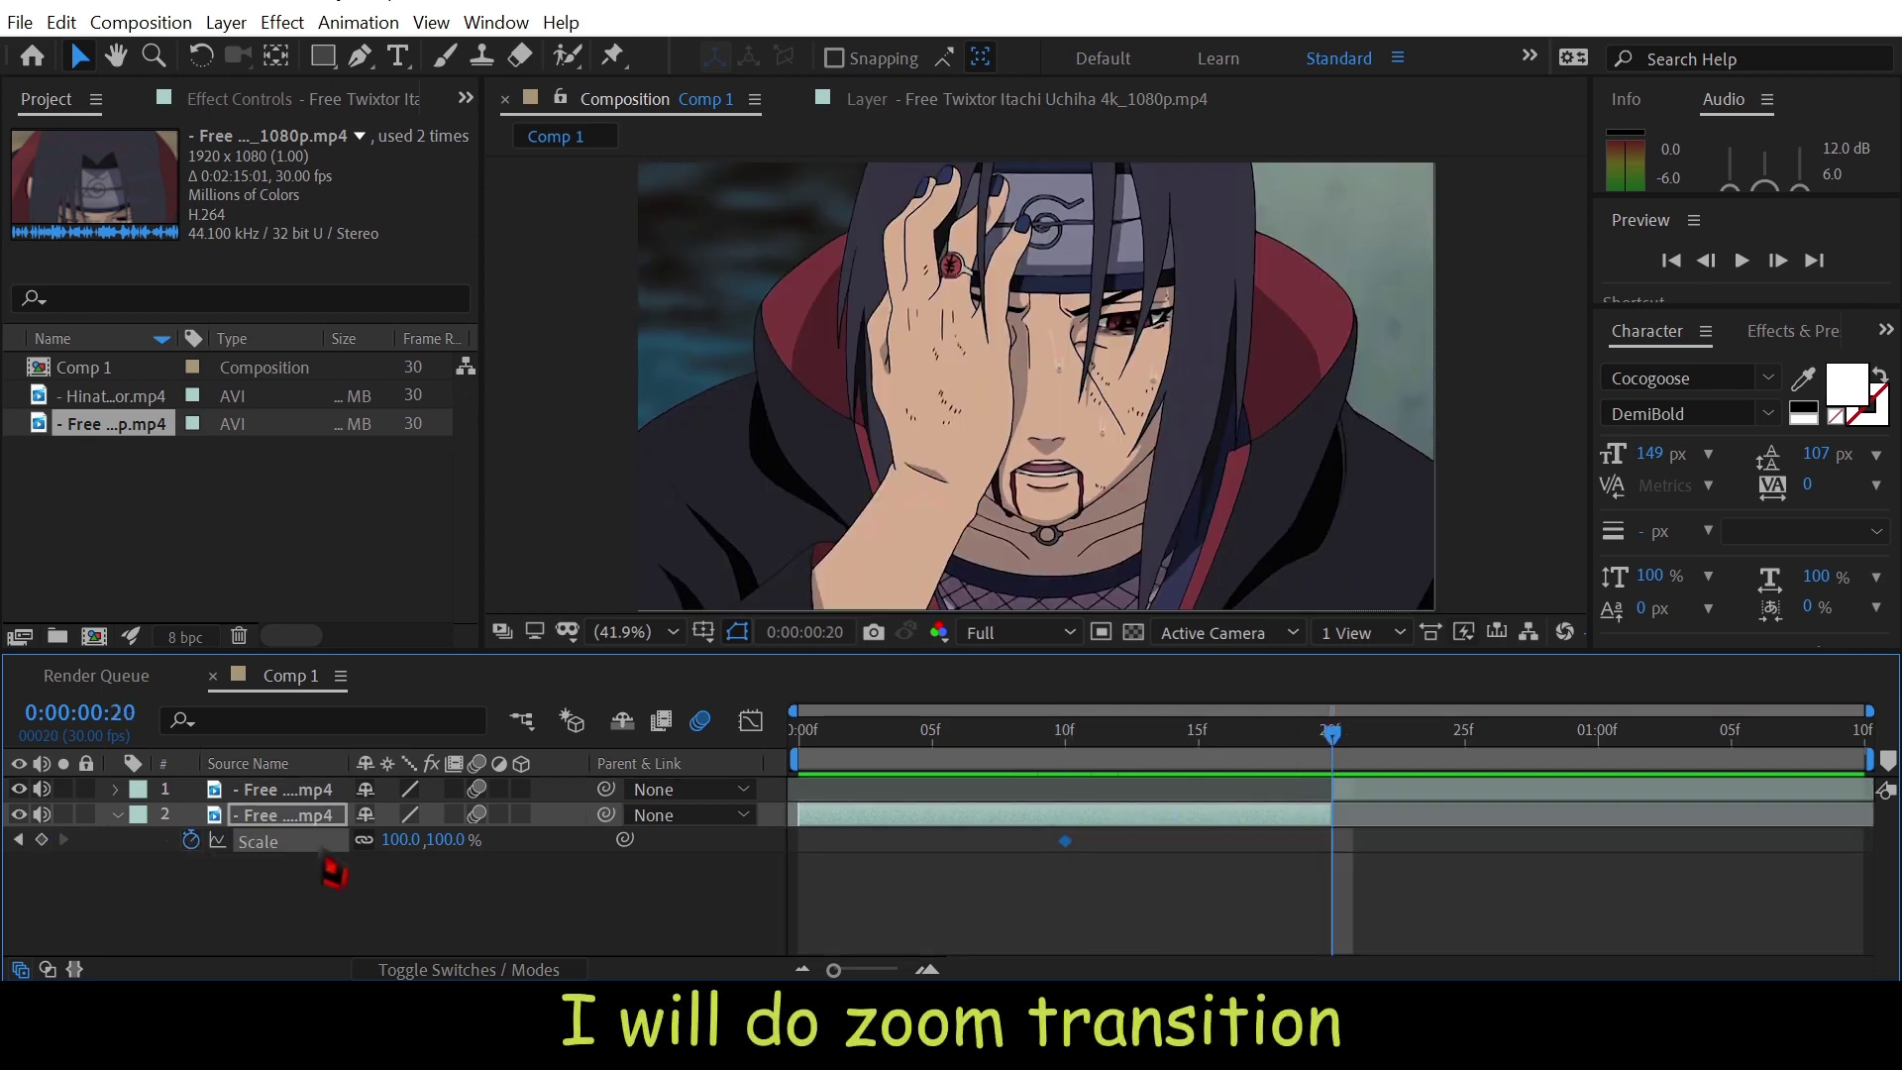
type("300")
left_click(669, 904)
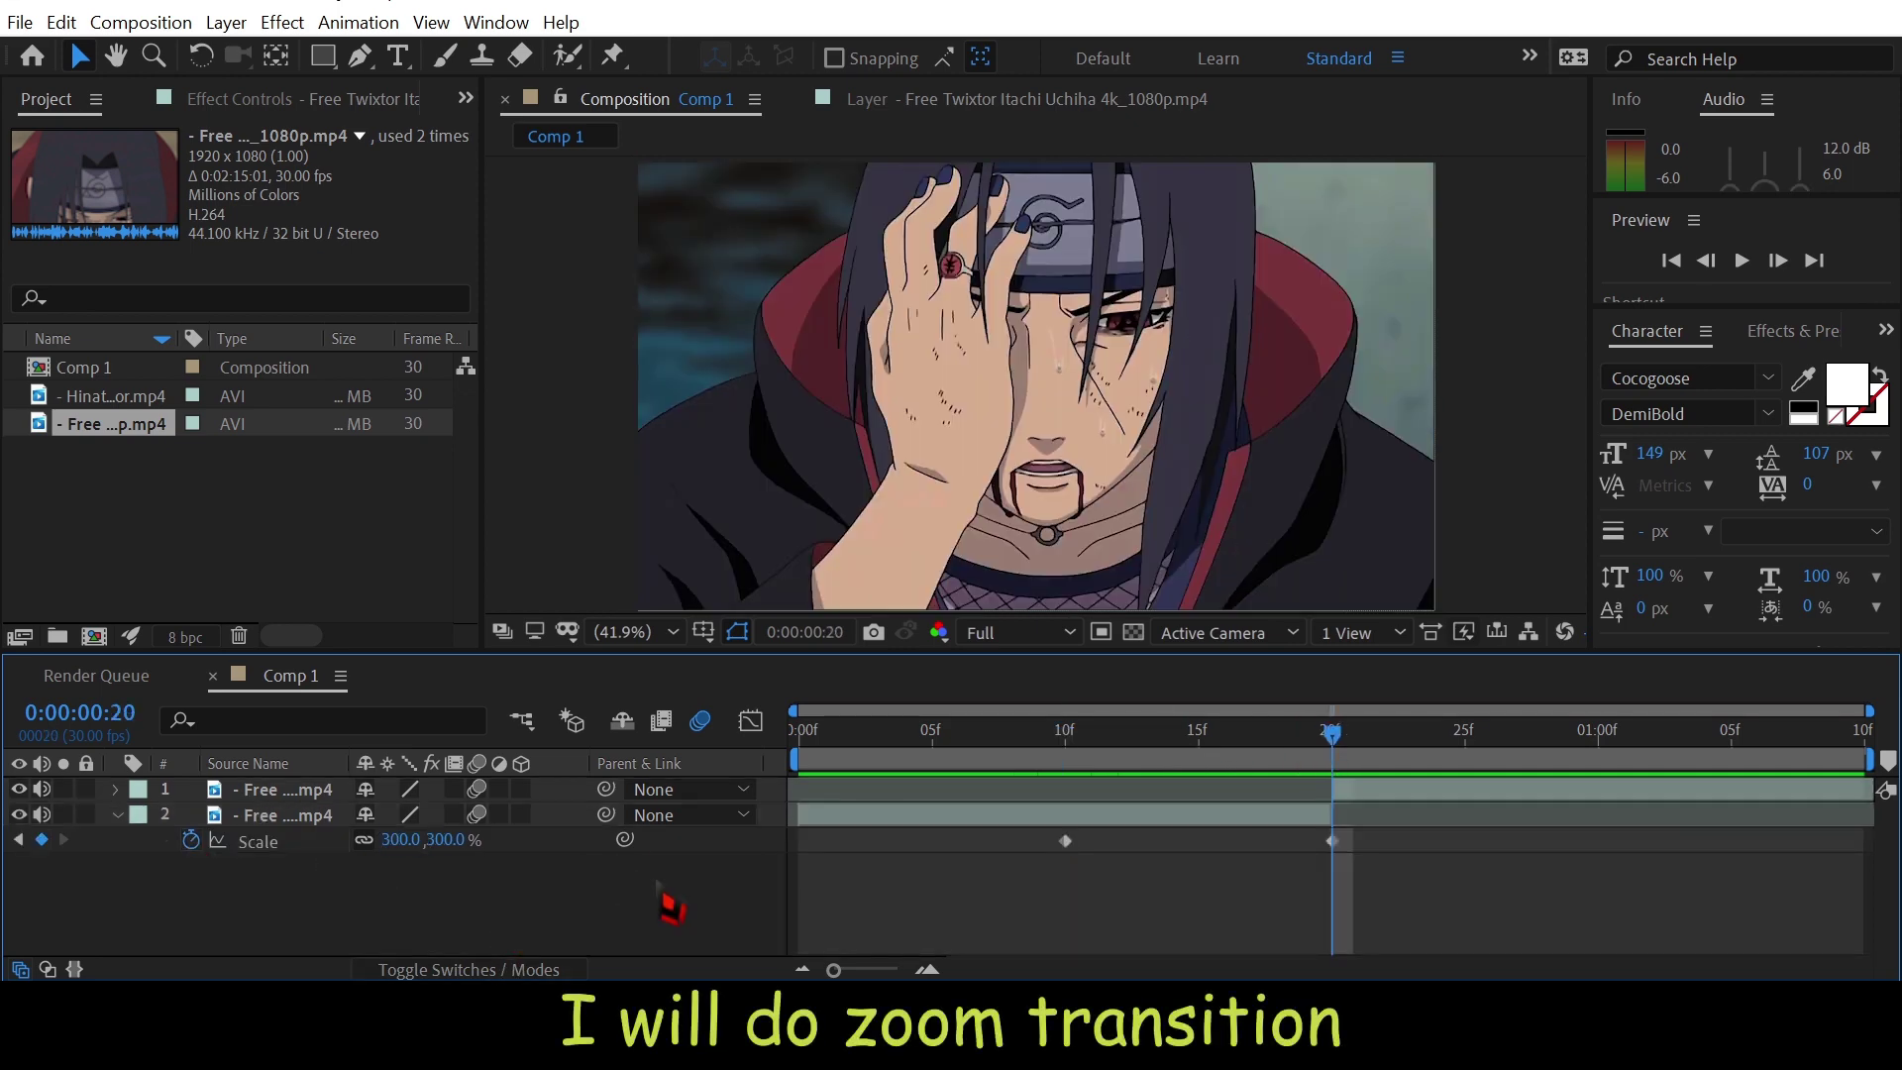
Keyframe the second clip's Scale at 40% on frame 20 and 100% near the end
left_click(1338, 796)
key("s")
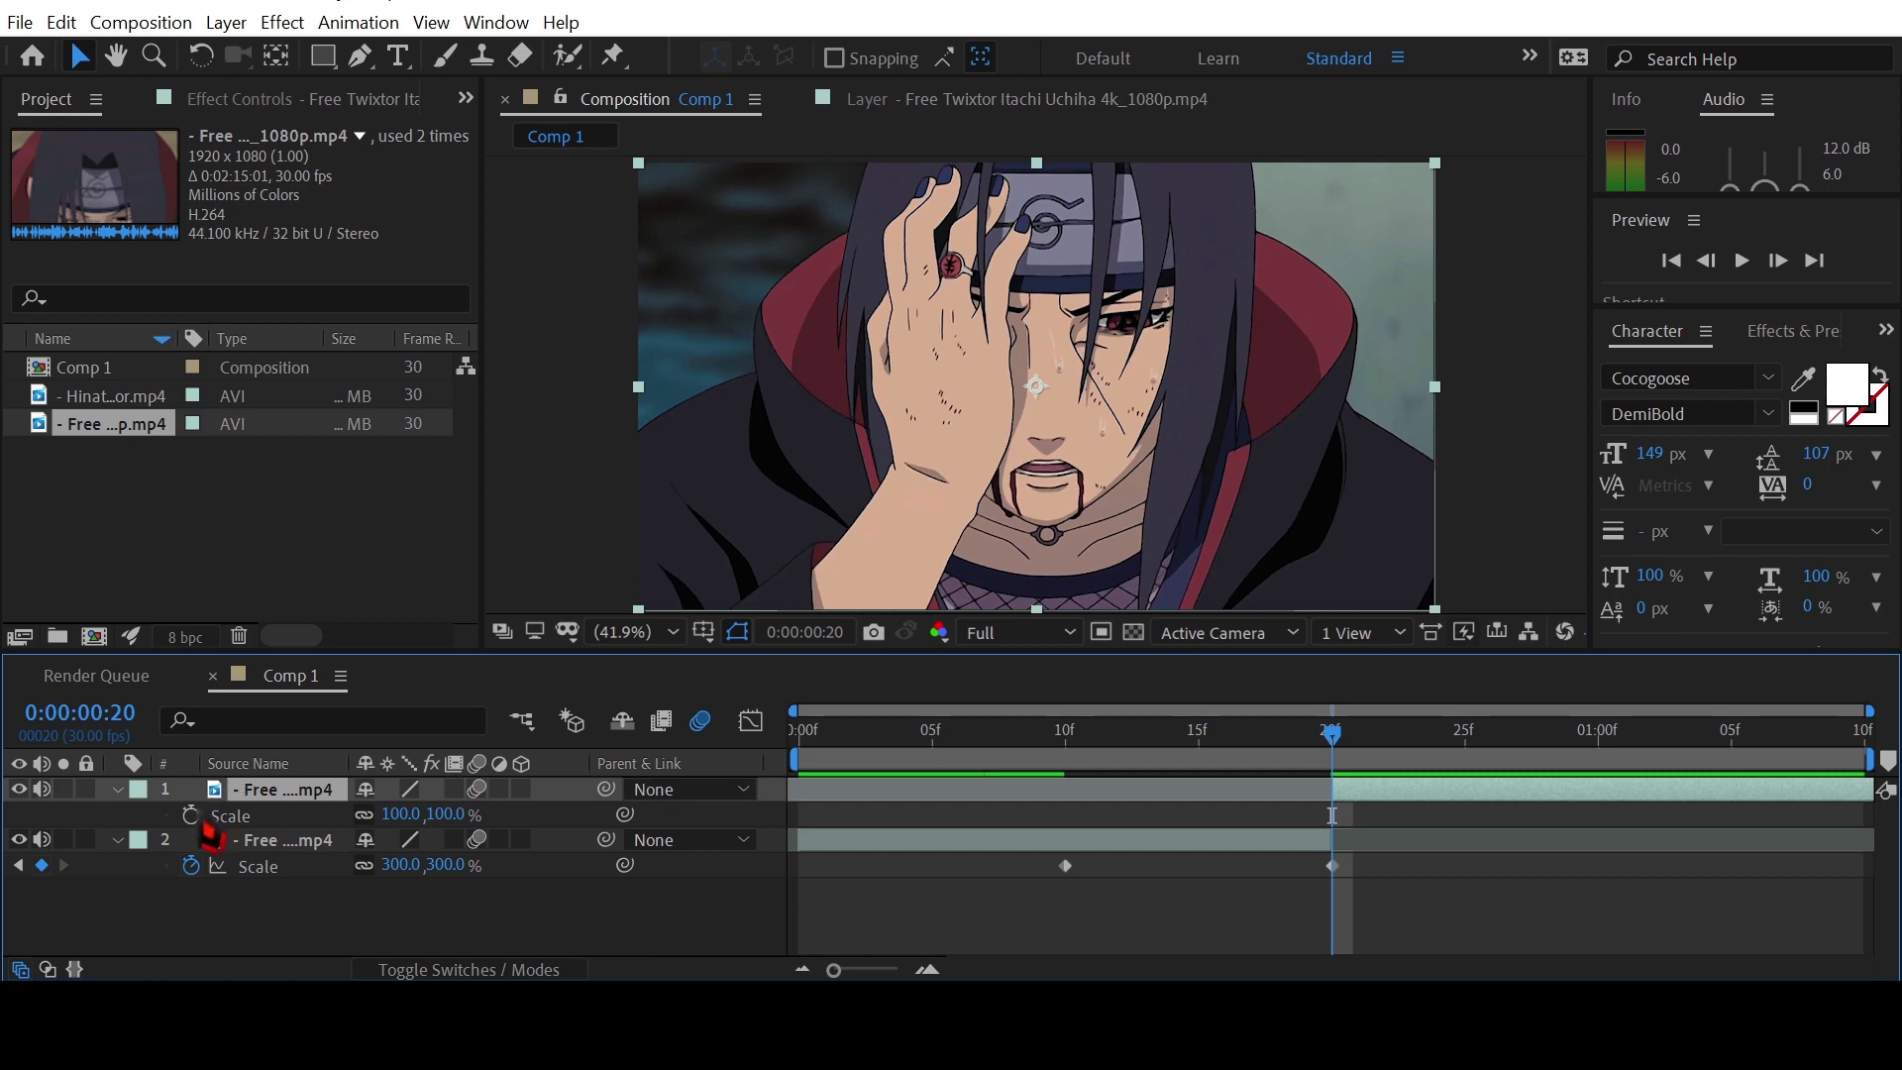
left_click(190, 815)
mouse_move(1331, 818)
left_mouse_down()
mouse_move(1837, 817)
mouse_move(1783, 818)
left_mouse_up()
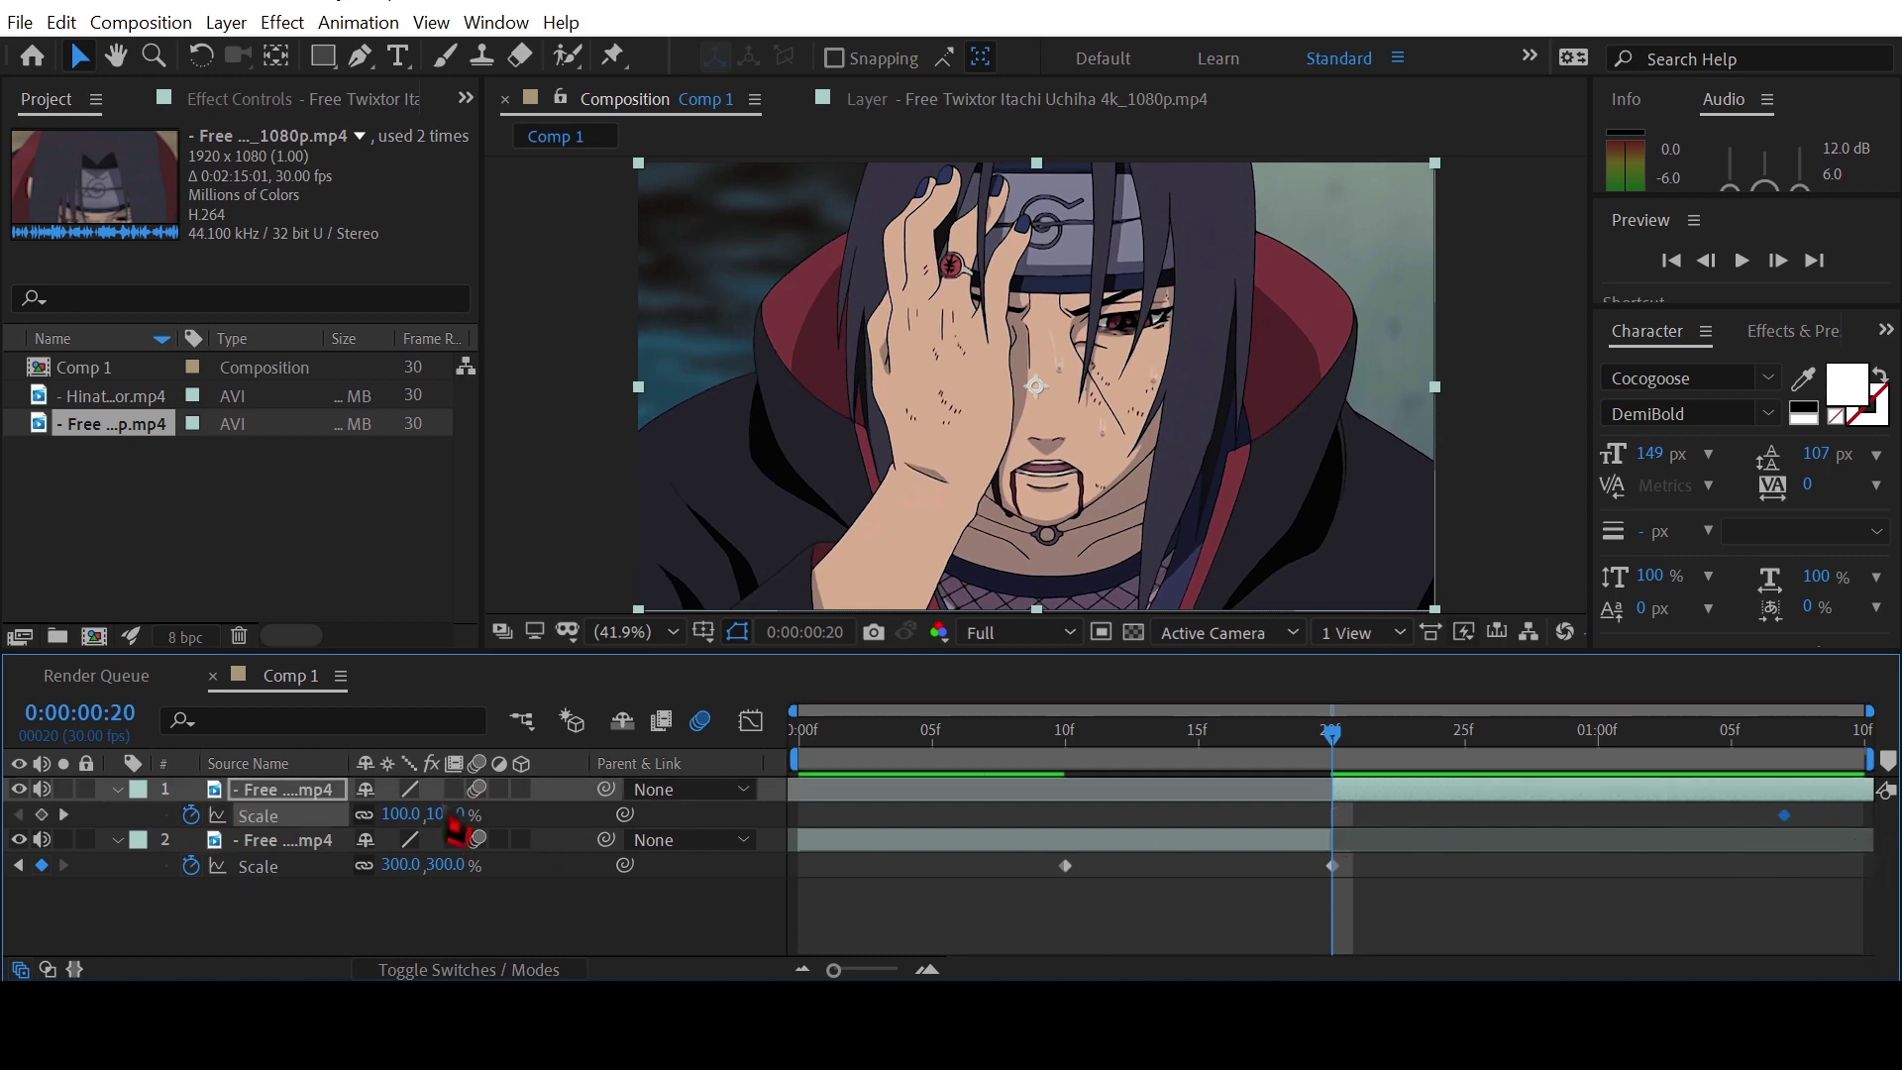
left_click(446, 815)
type("40")
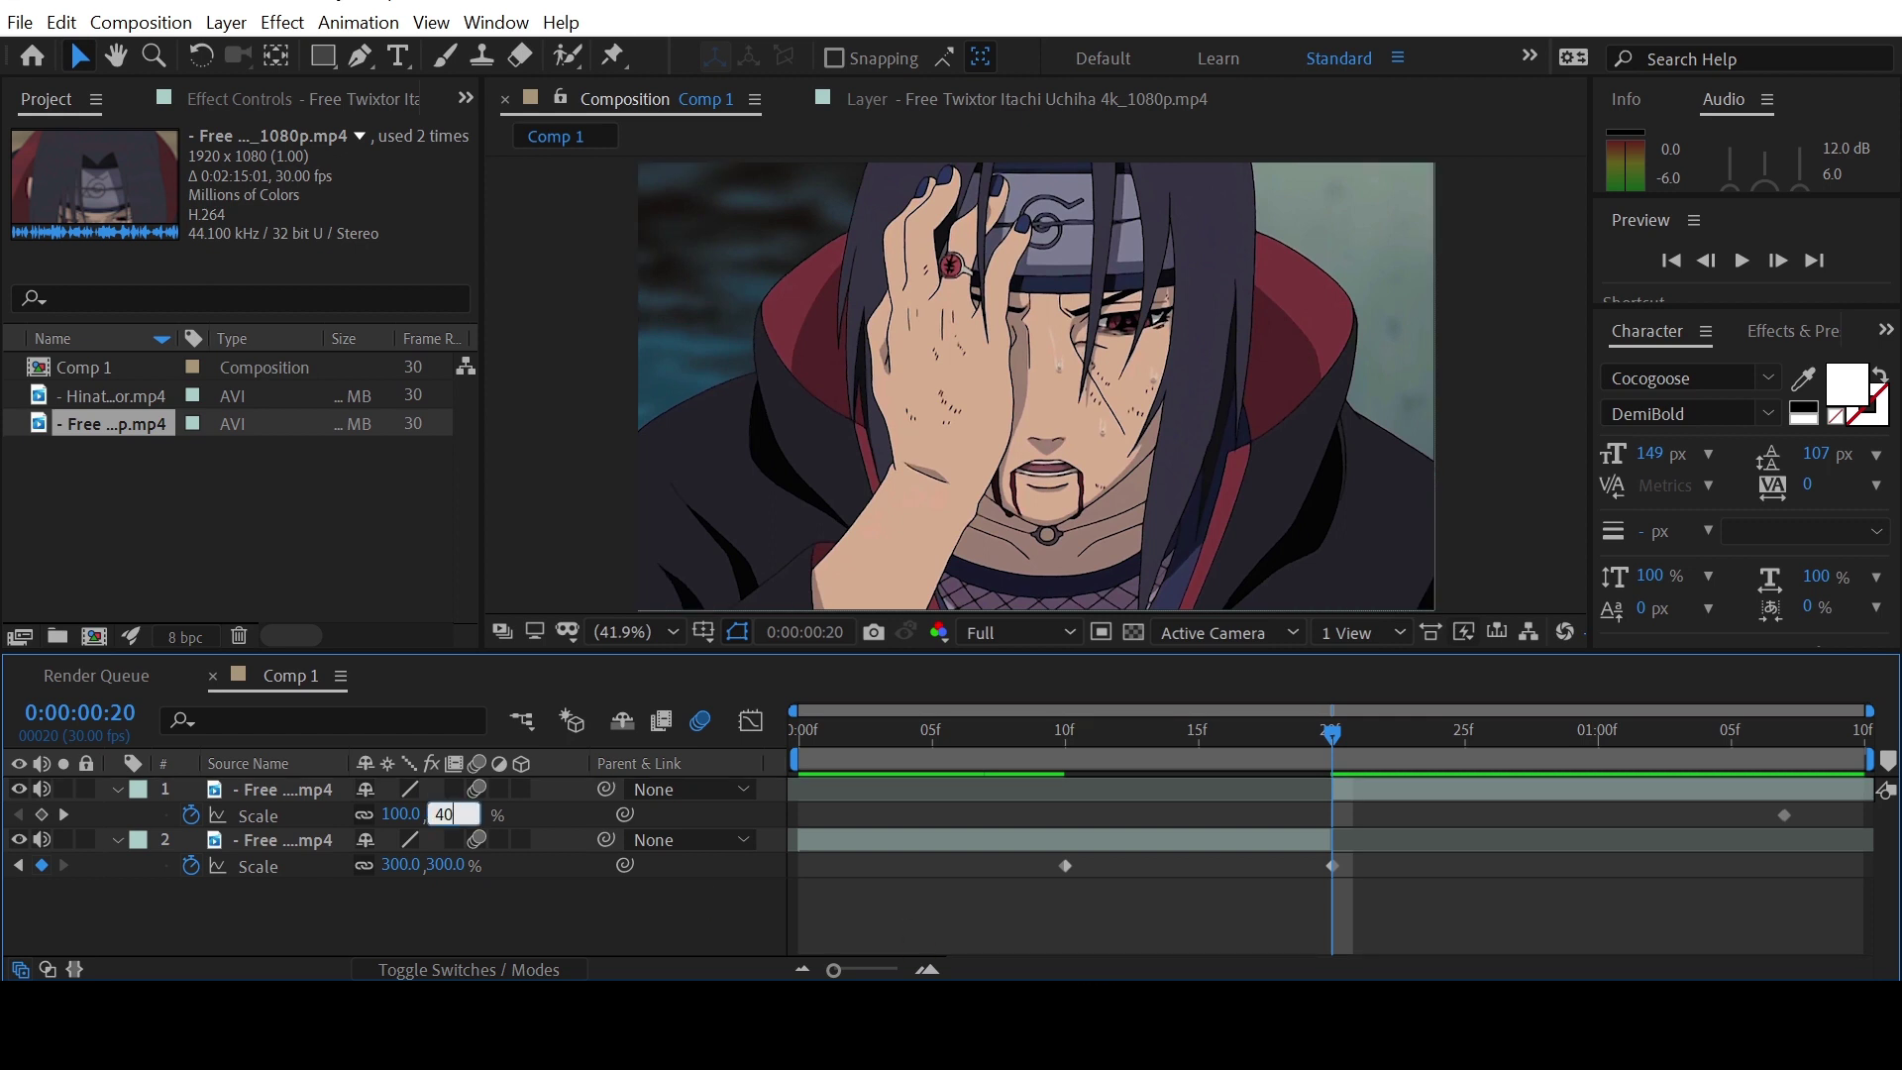
key("Return")
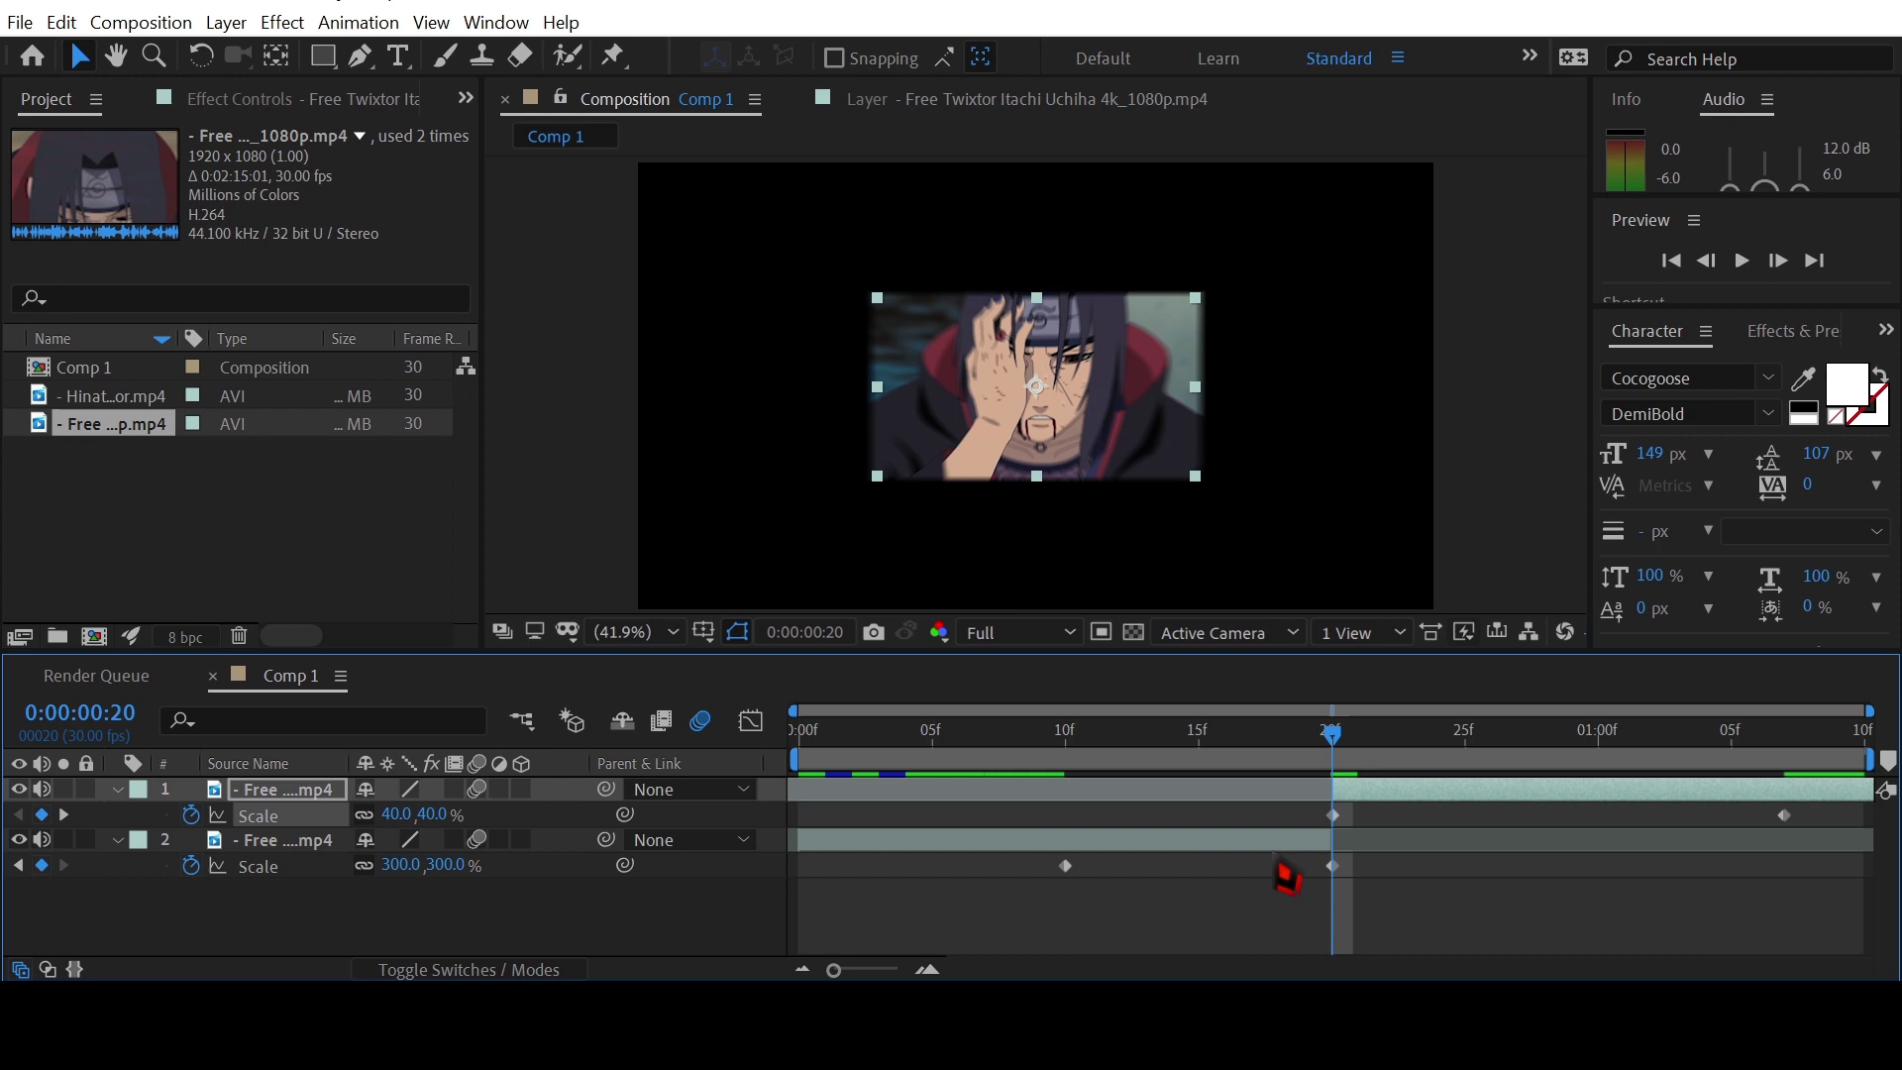
left_click(1130, 837)
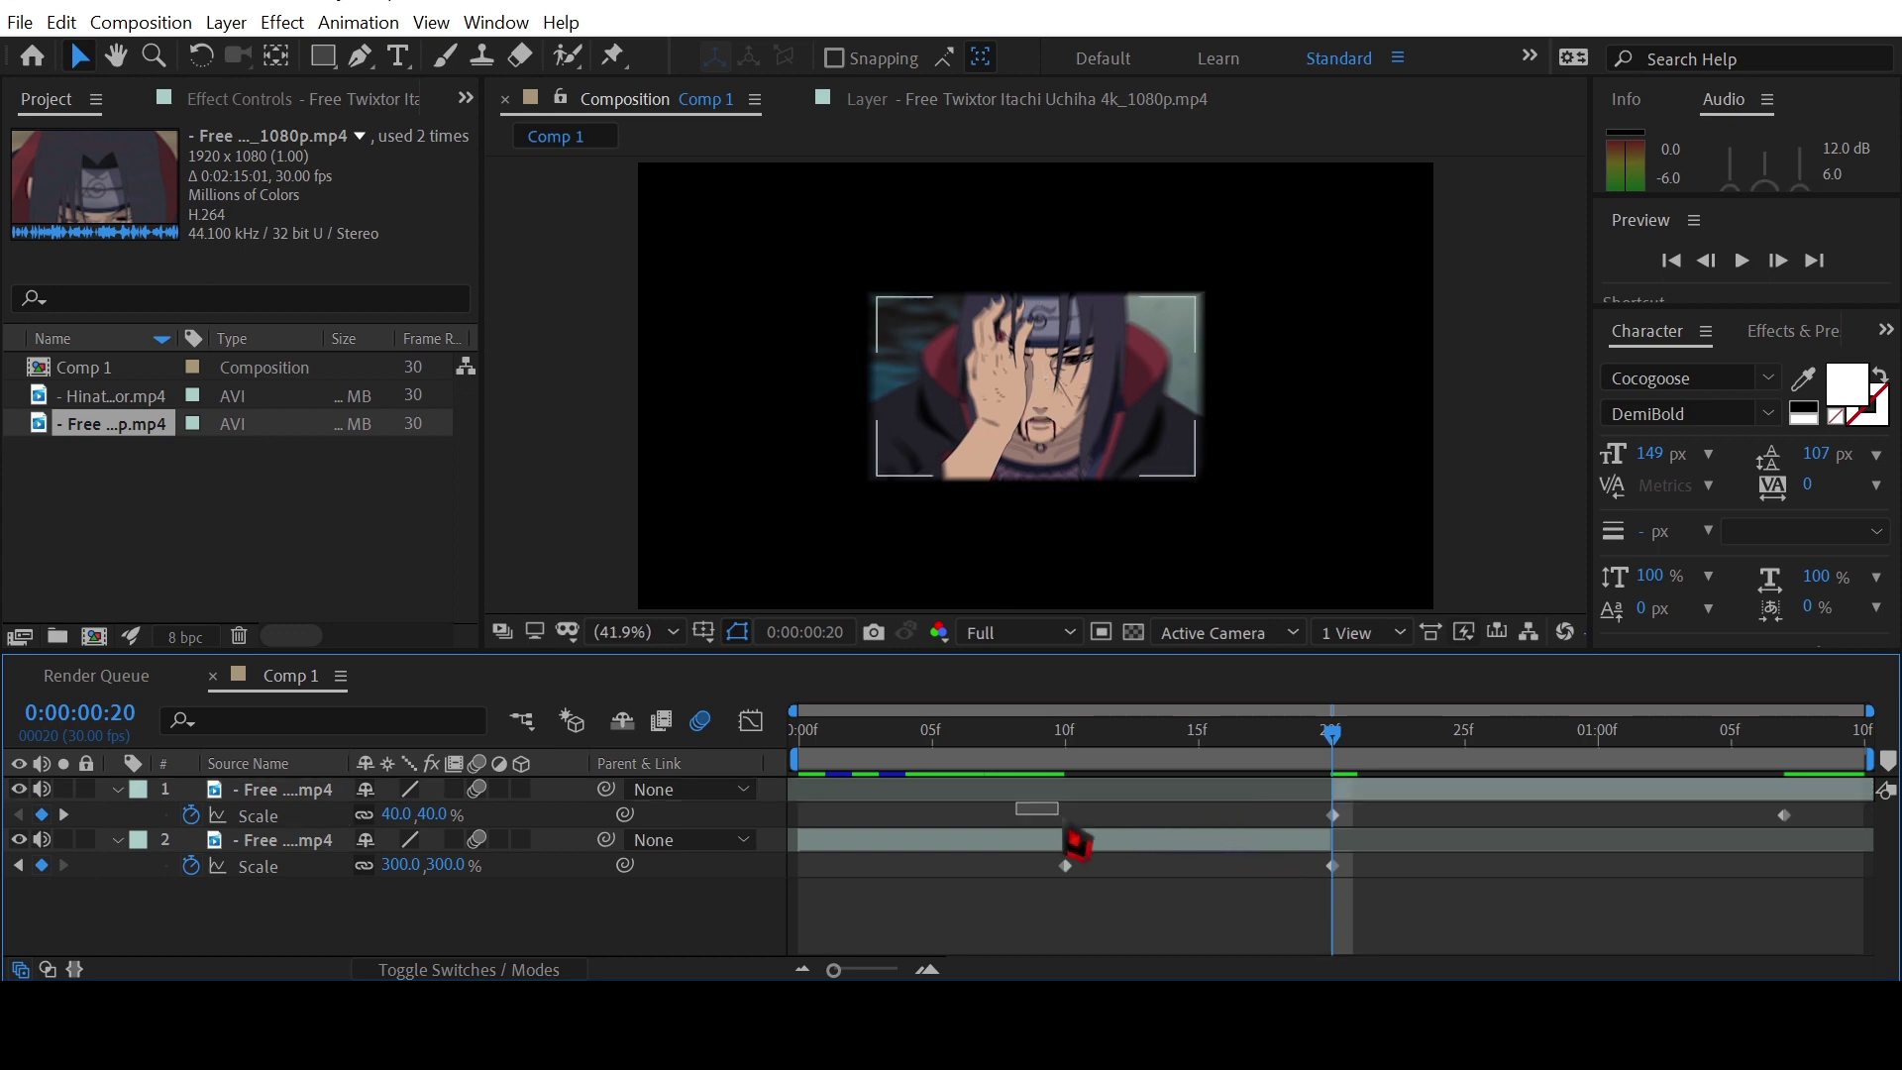
key("ctrl+a")
Apply Easy Ease to all the selected scale keyframes
right_click(1323, 877)
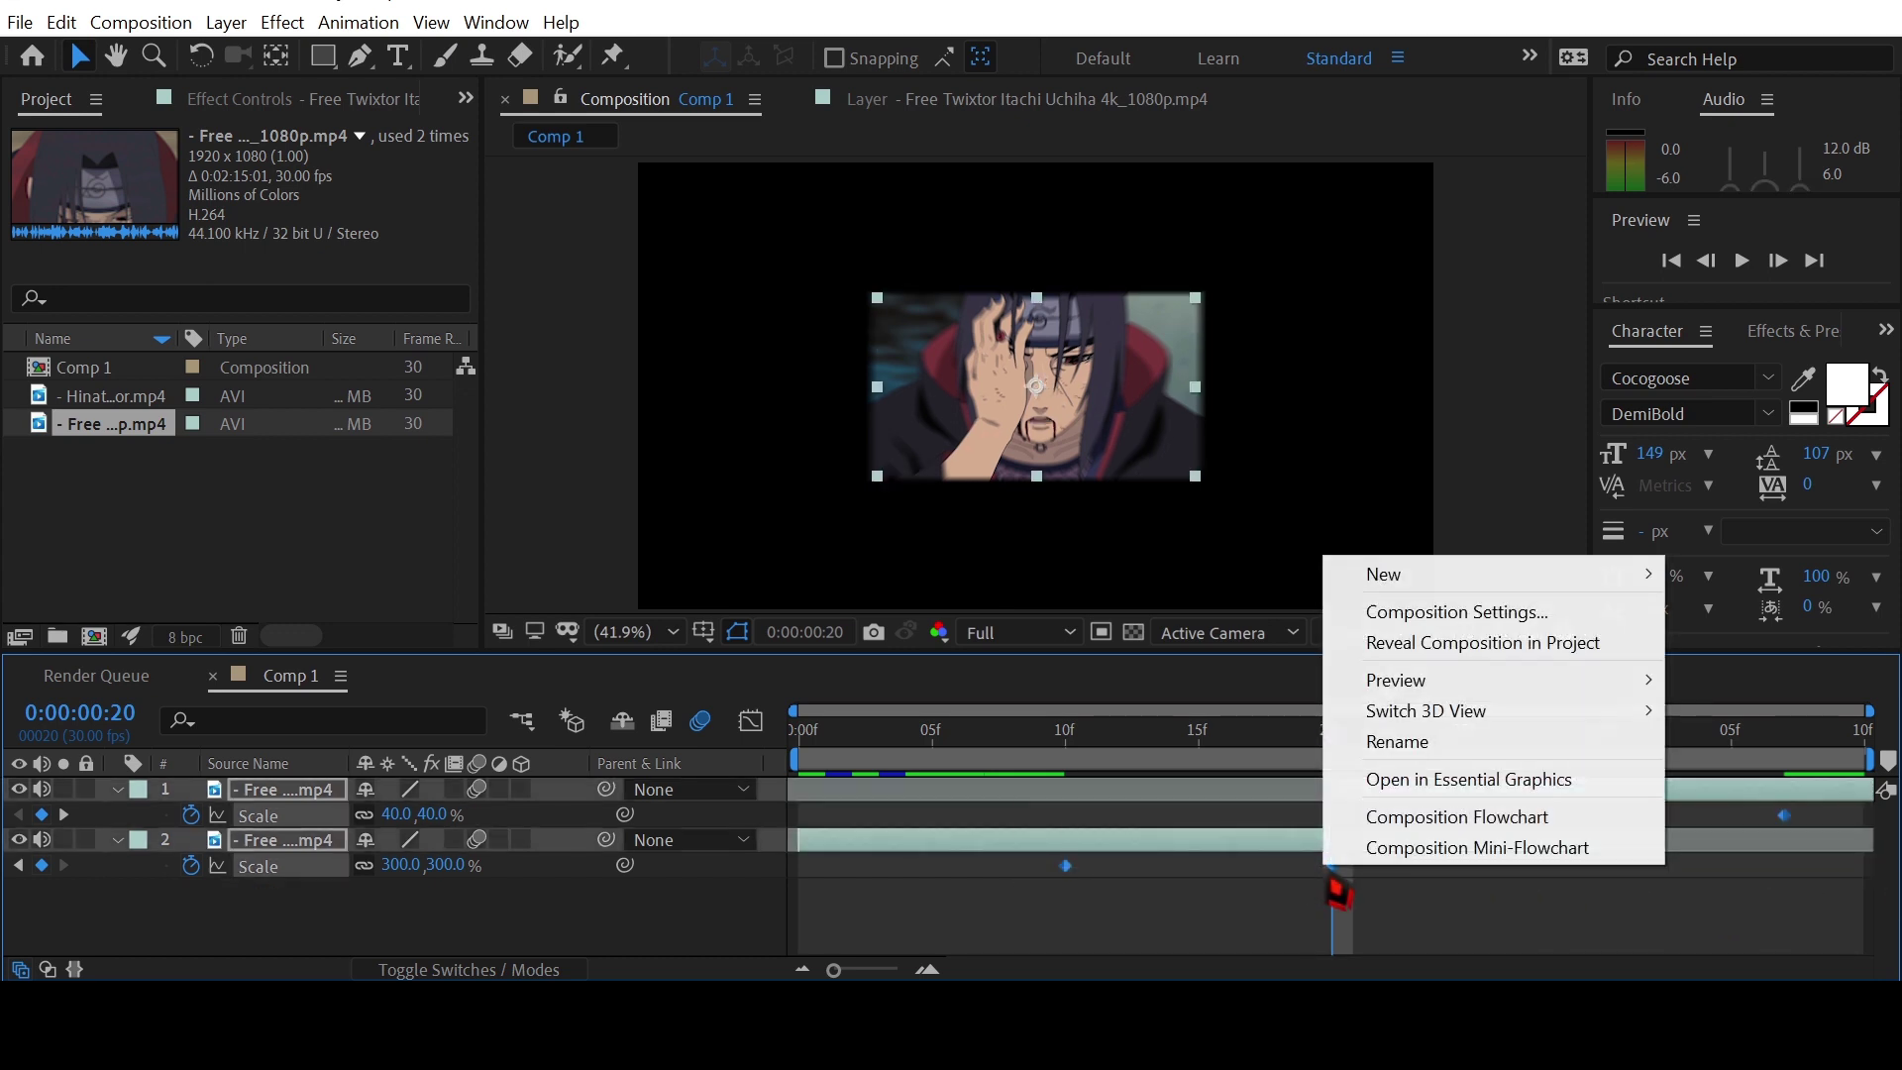
right_click(1341, 893)
mouse_move(1445, 852)
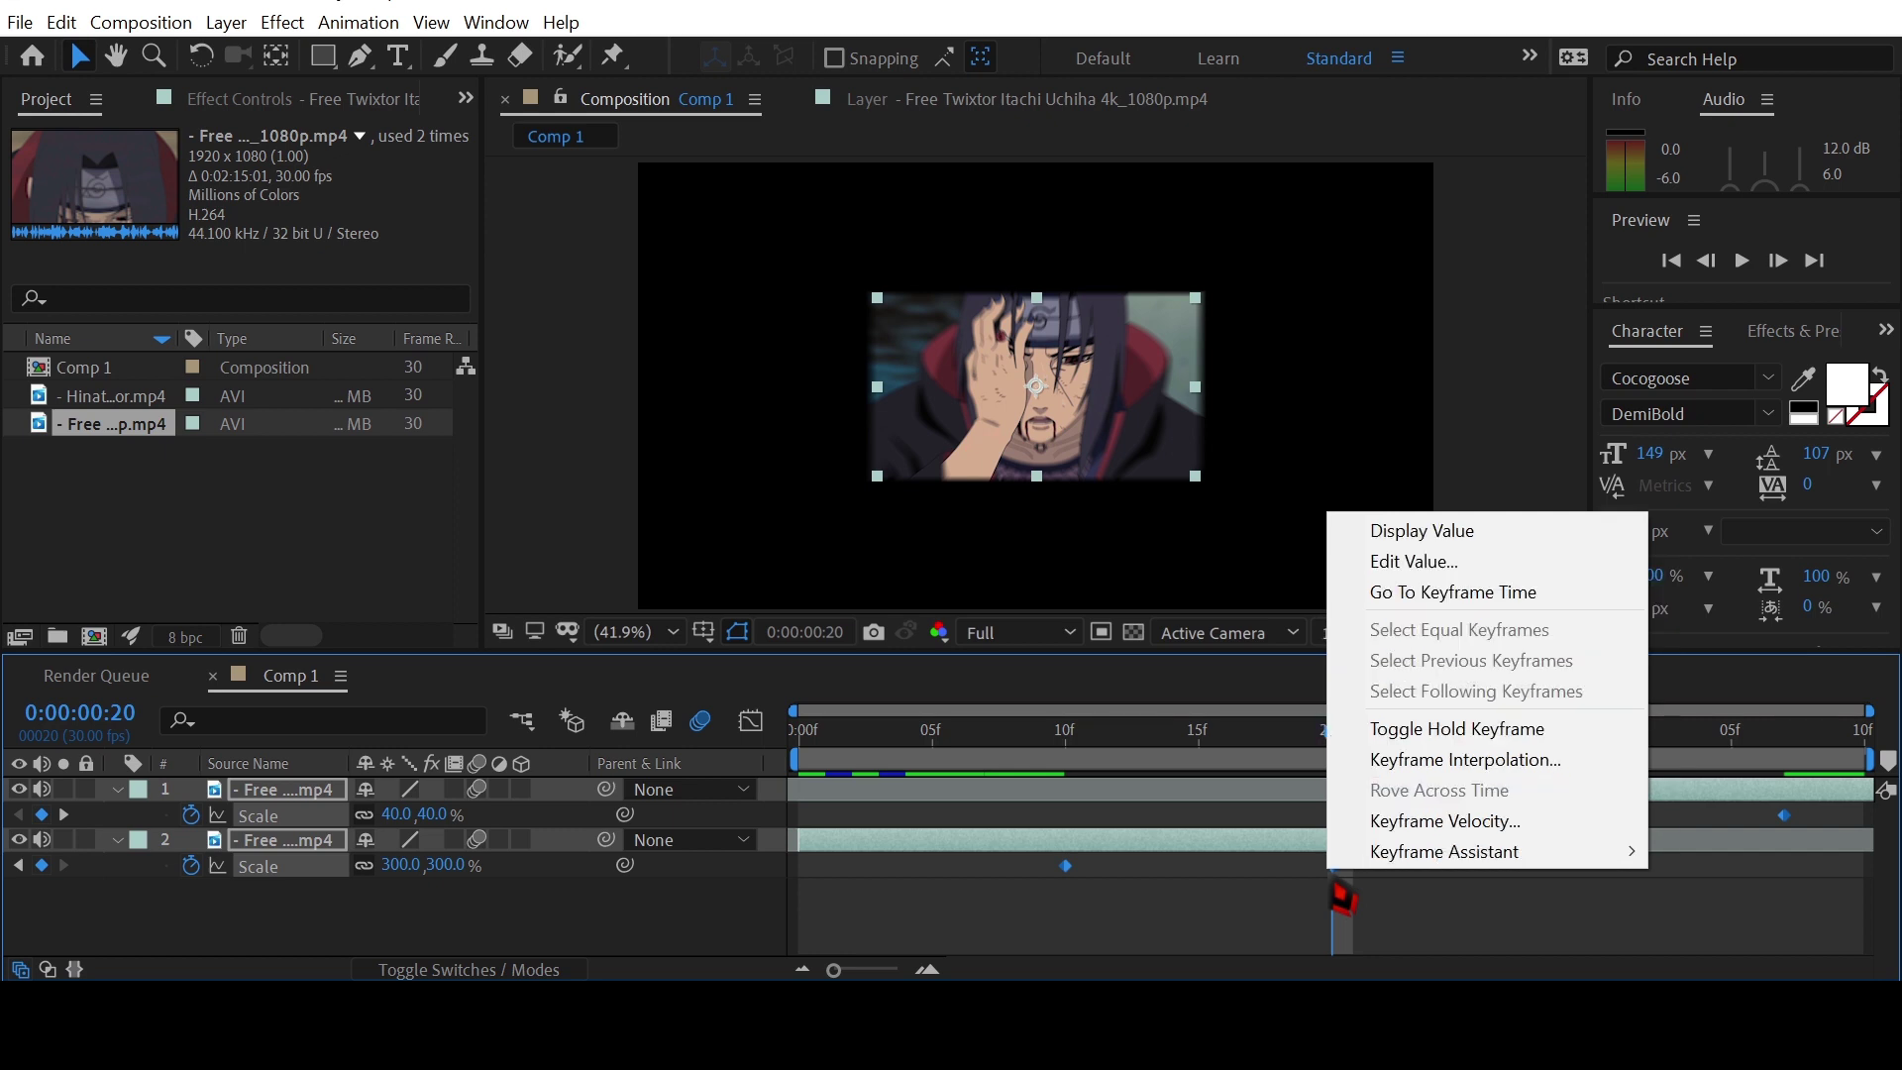
left_click(1134, 689)
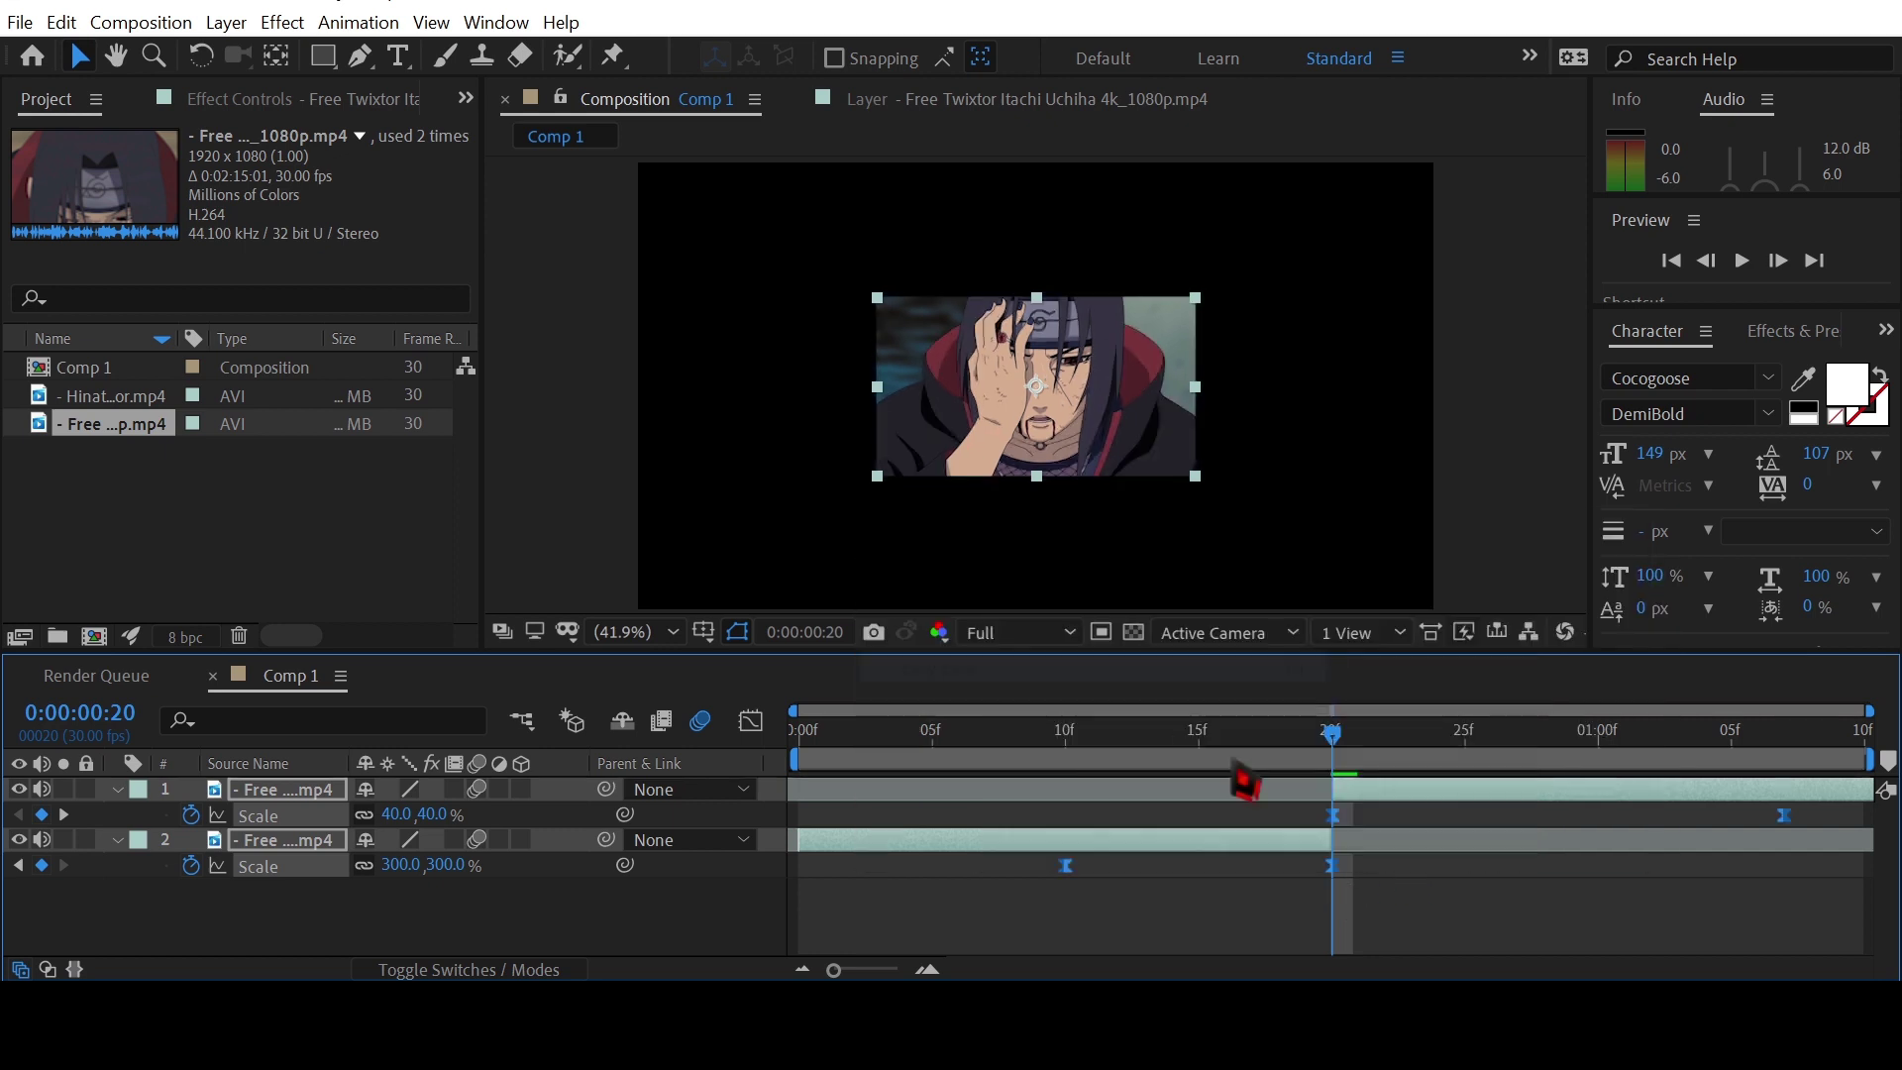
Reshape the first clip's scale speed curve so its zoom accelerates sharply at the end
left_click(1303, 759)
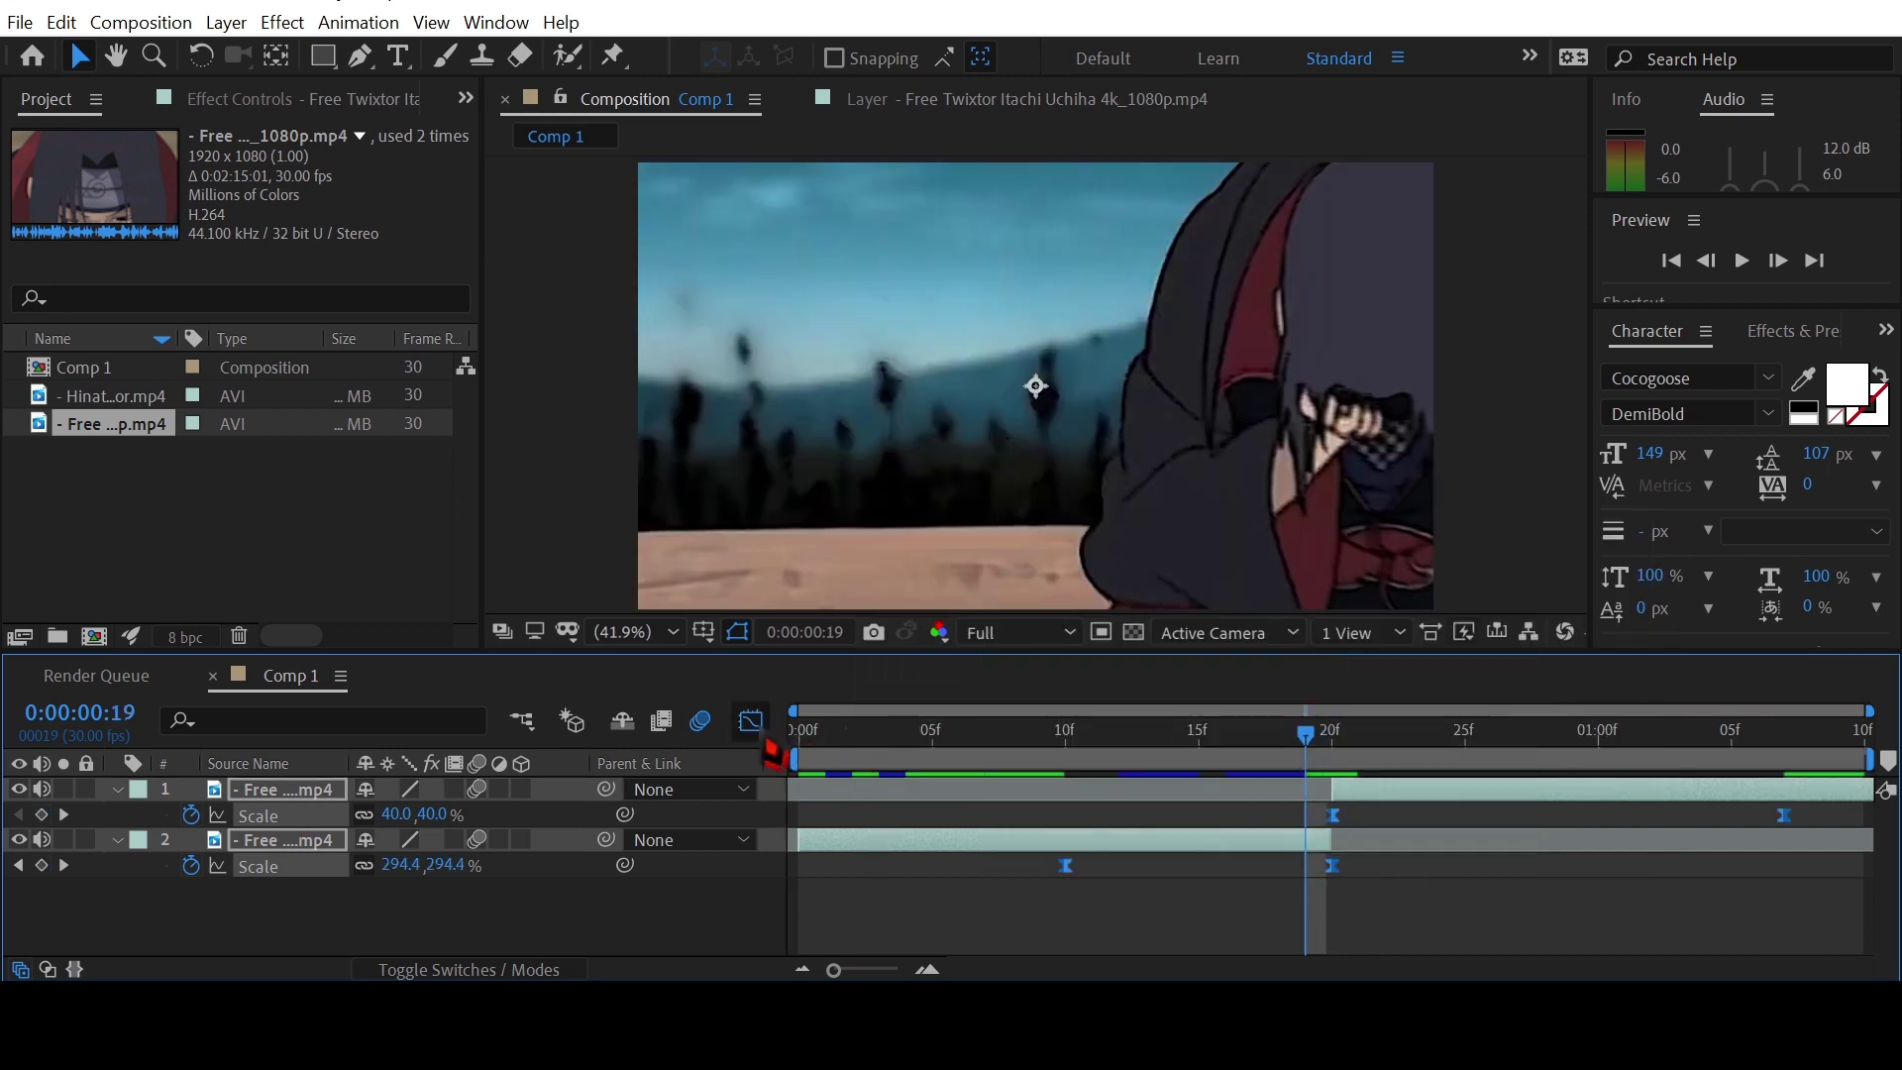
left_click(758, 731)
left_click(283, 892)
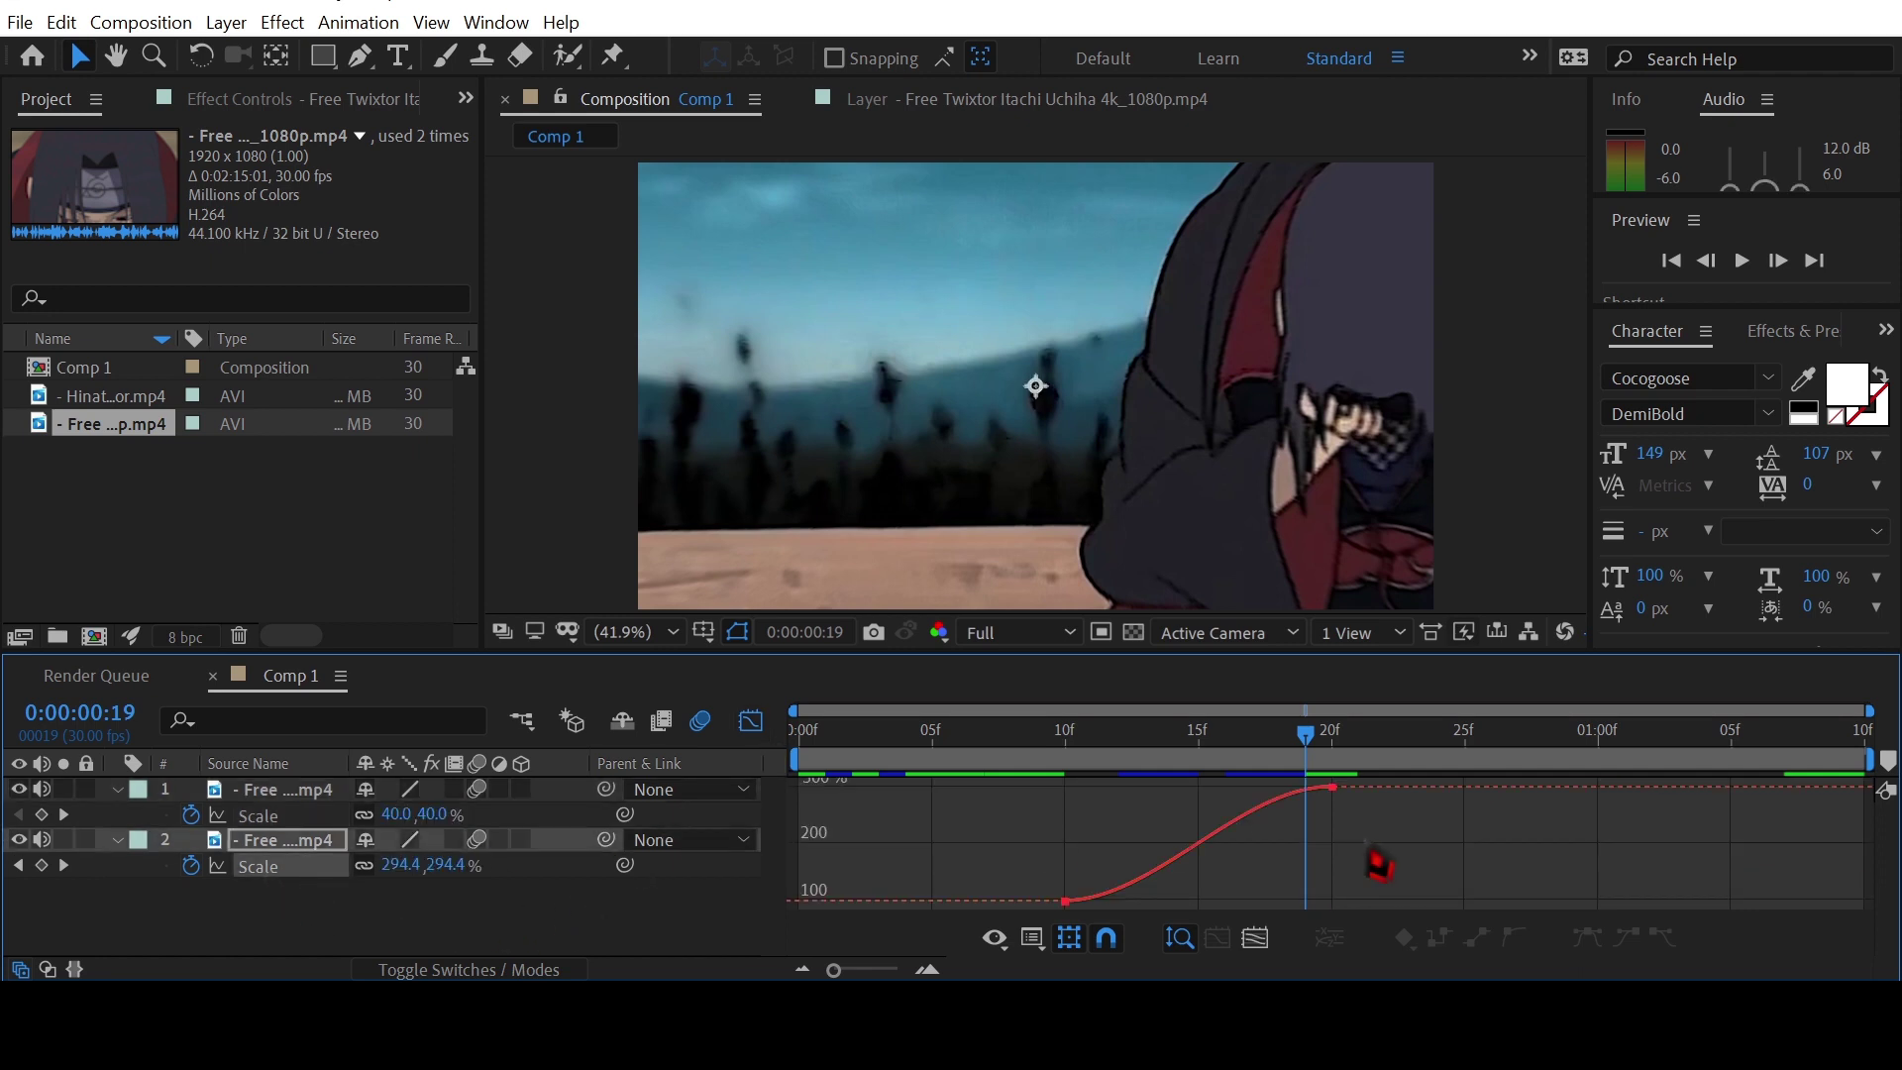
mouse_move(1063, 909)
left_mouse_down()
mouse_move(1307, 829)
mouse_move(1322, 877)
left_mouse_up()
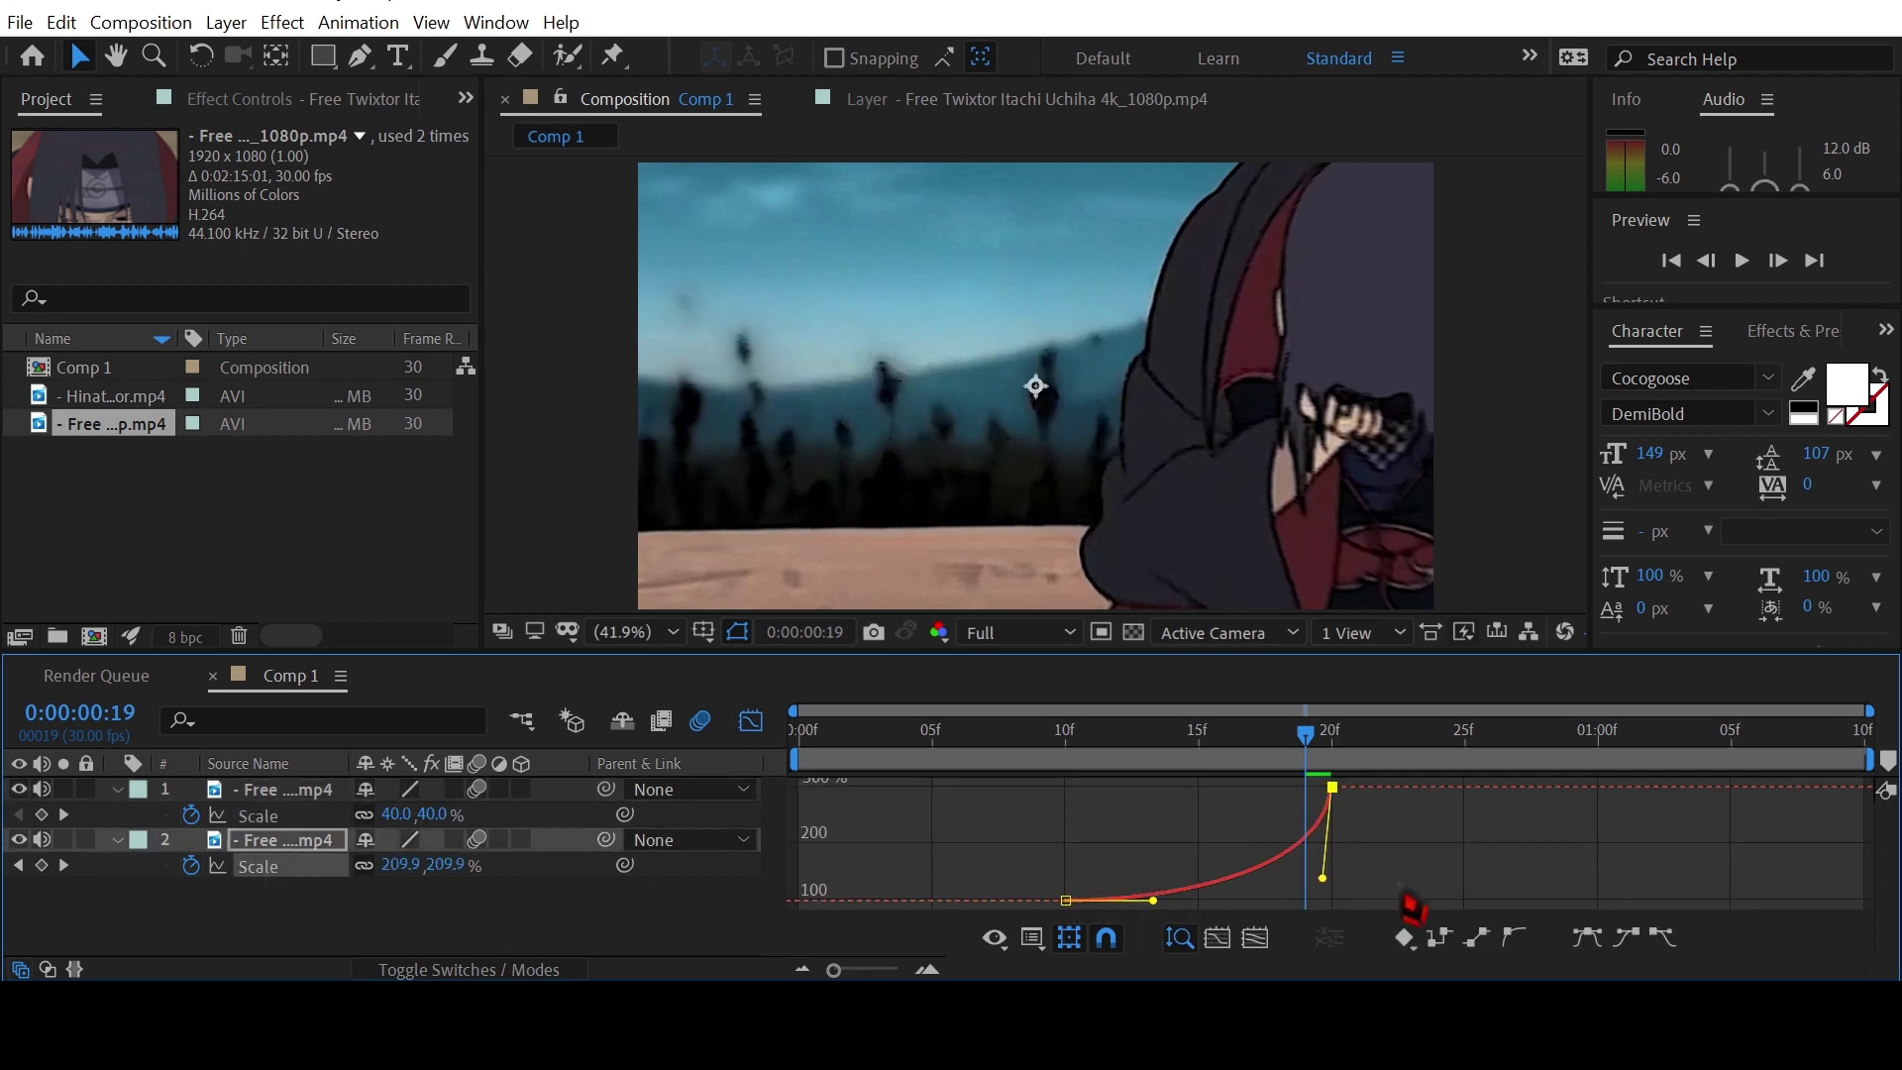
left_click_drag(1154, 901, 1308, 901)
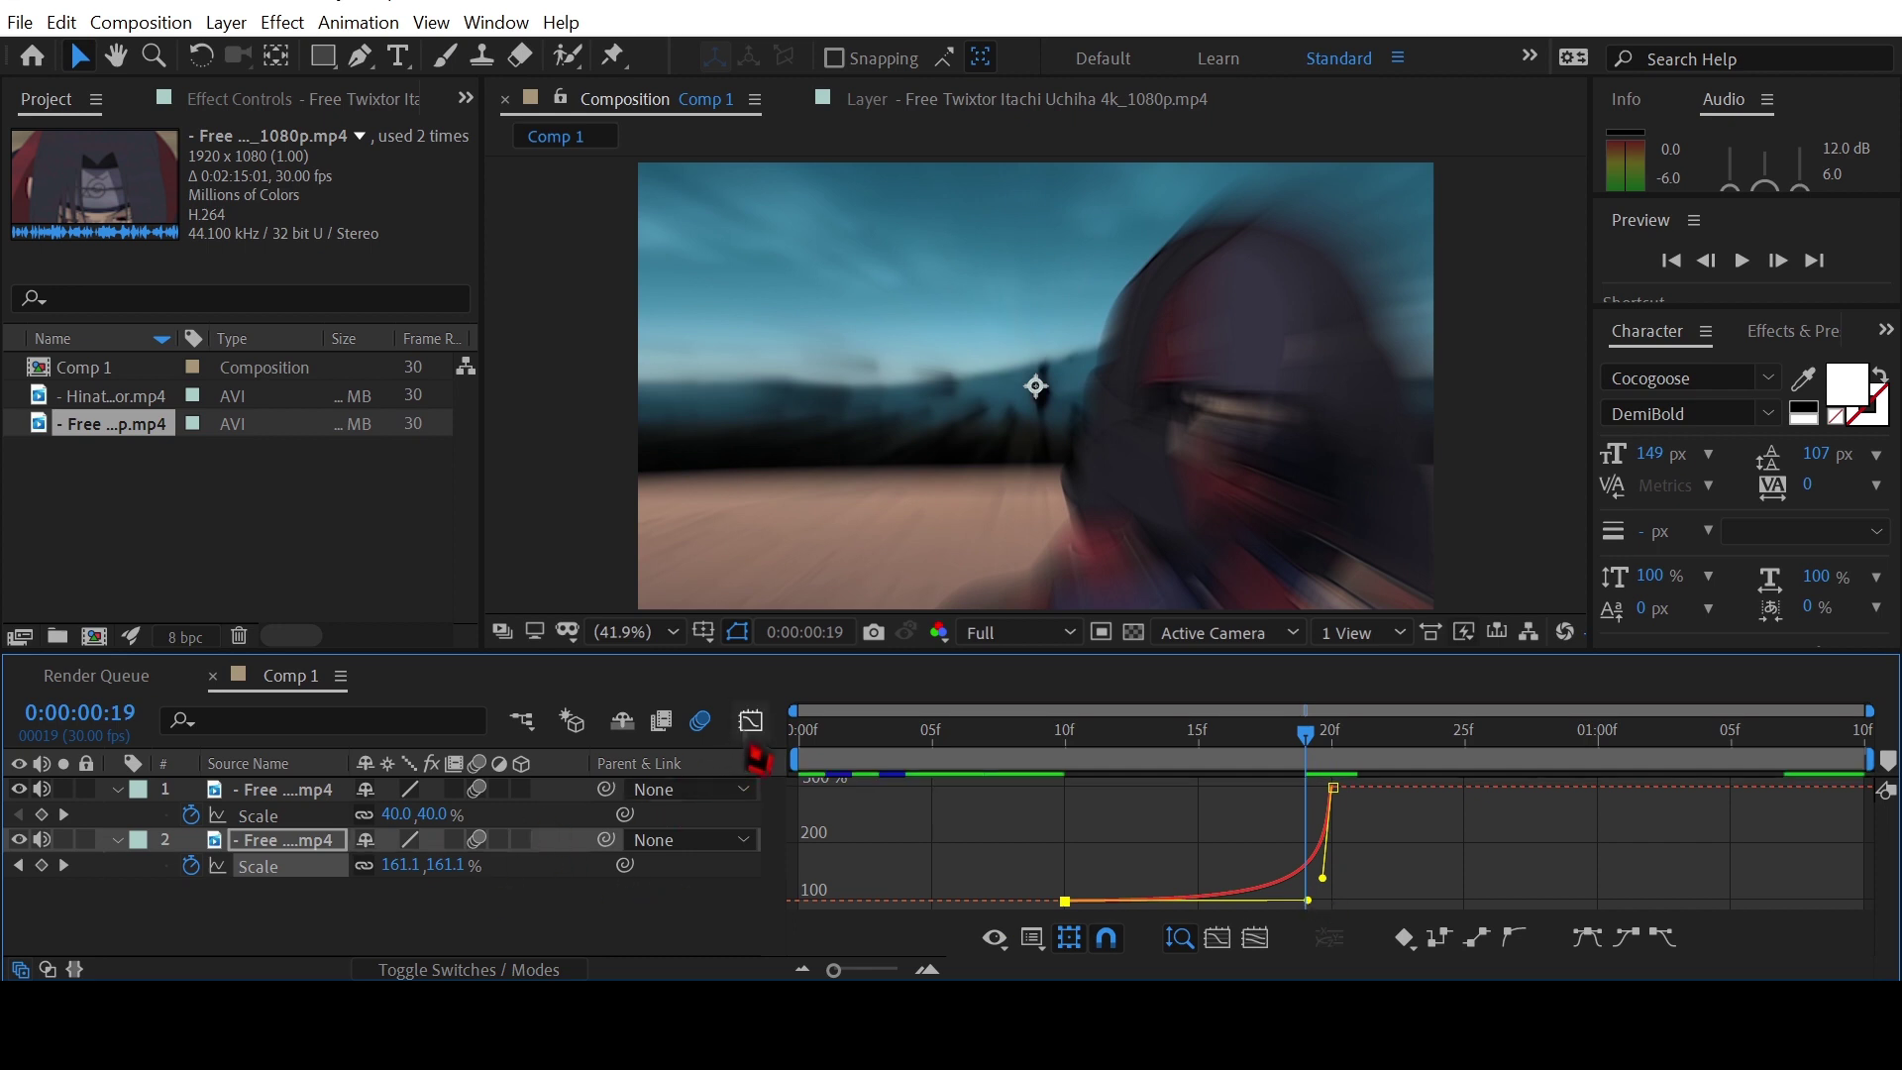
left_click(751, 722)
Reshape the second clip's scale speed curve to start fast from frame 20 and settle slowly
key("Page_Down")
left_click(1345, 783)
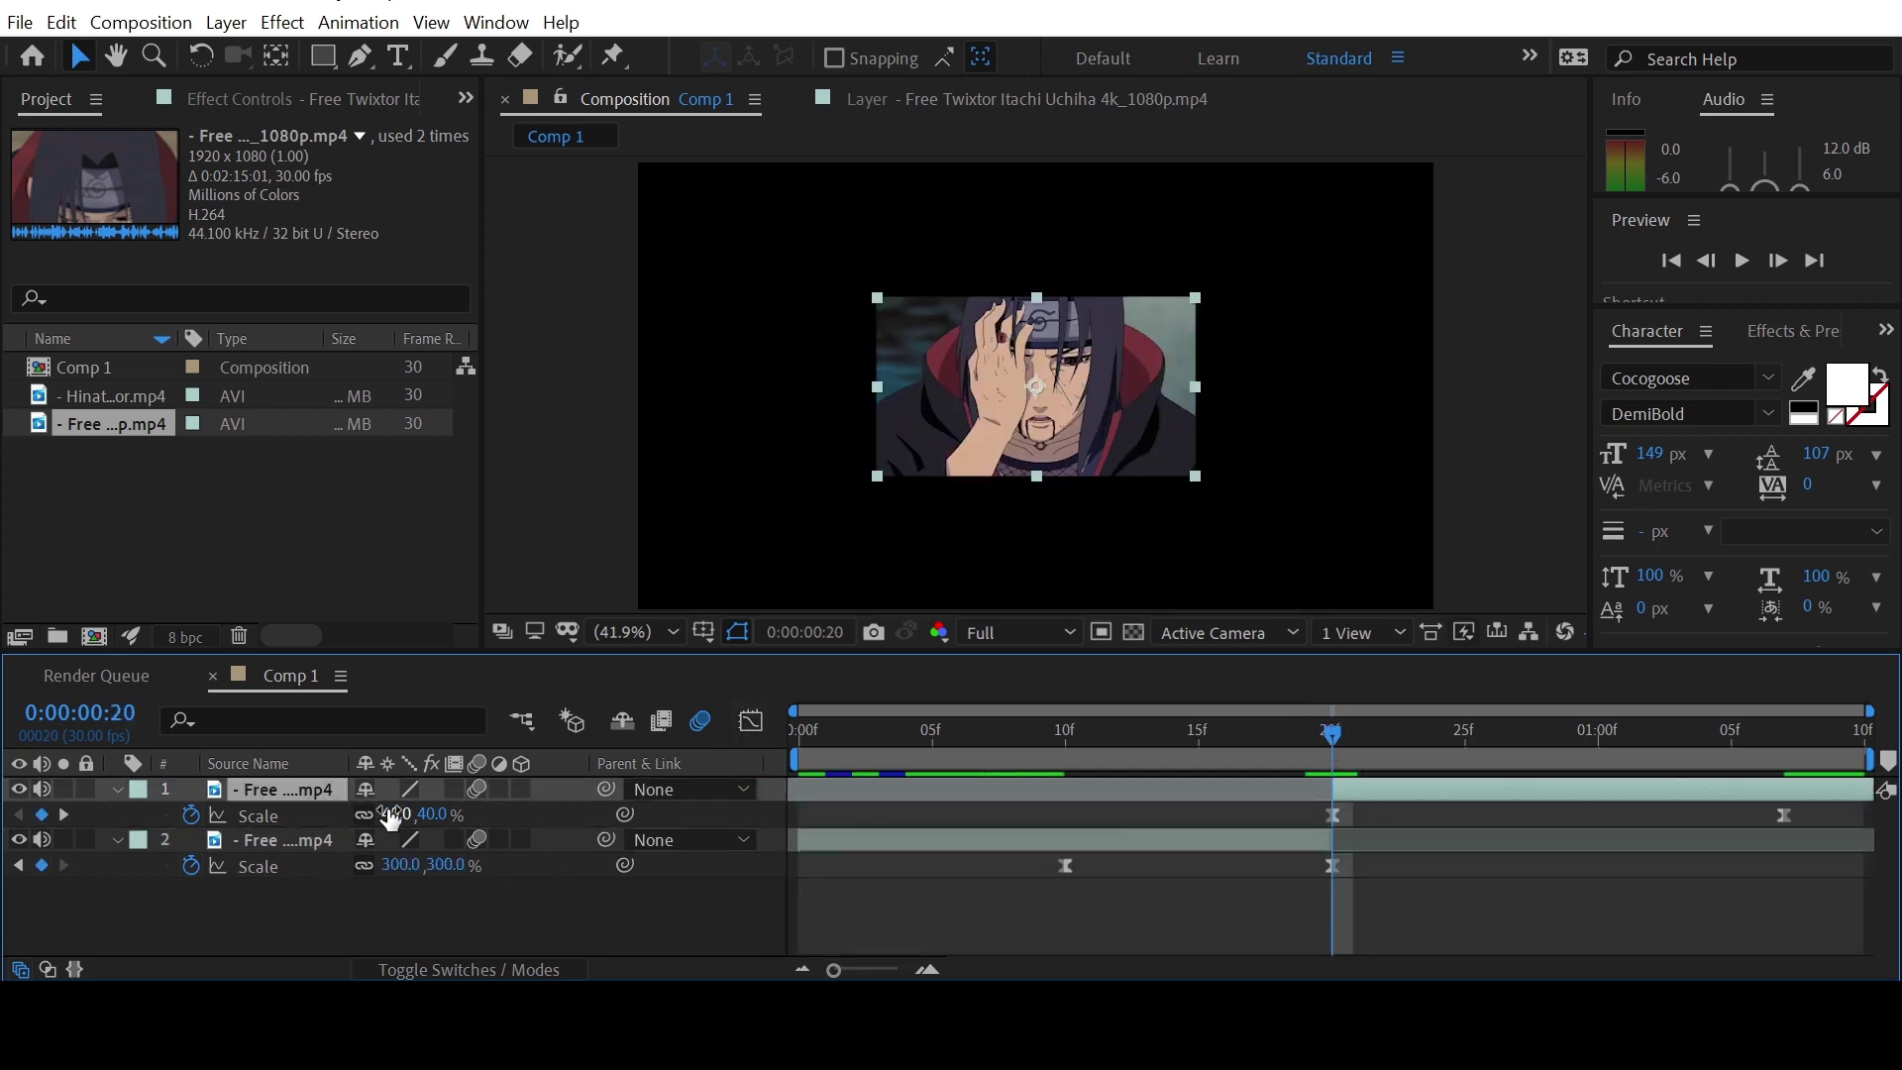
left_click(751, 722)
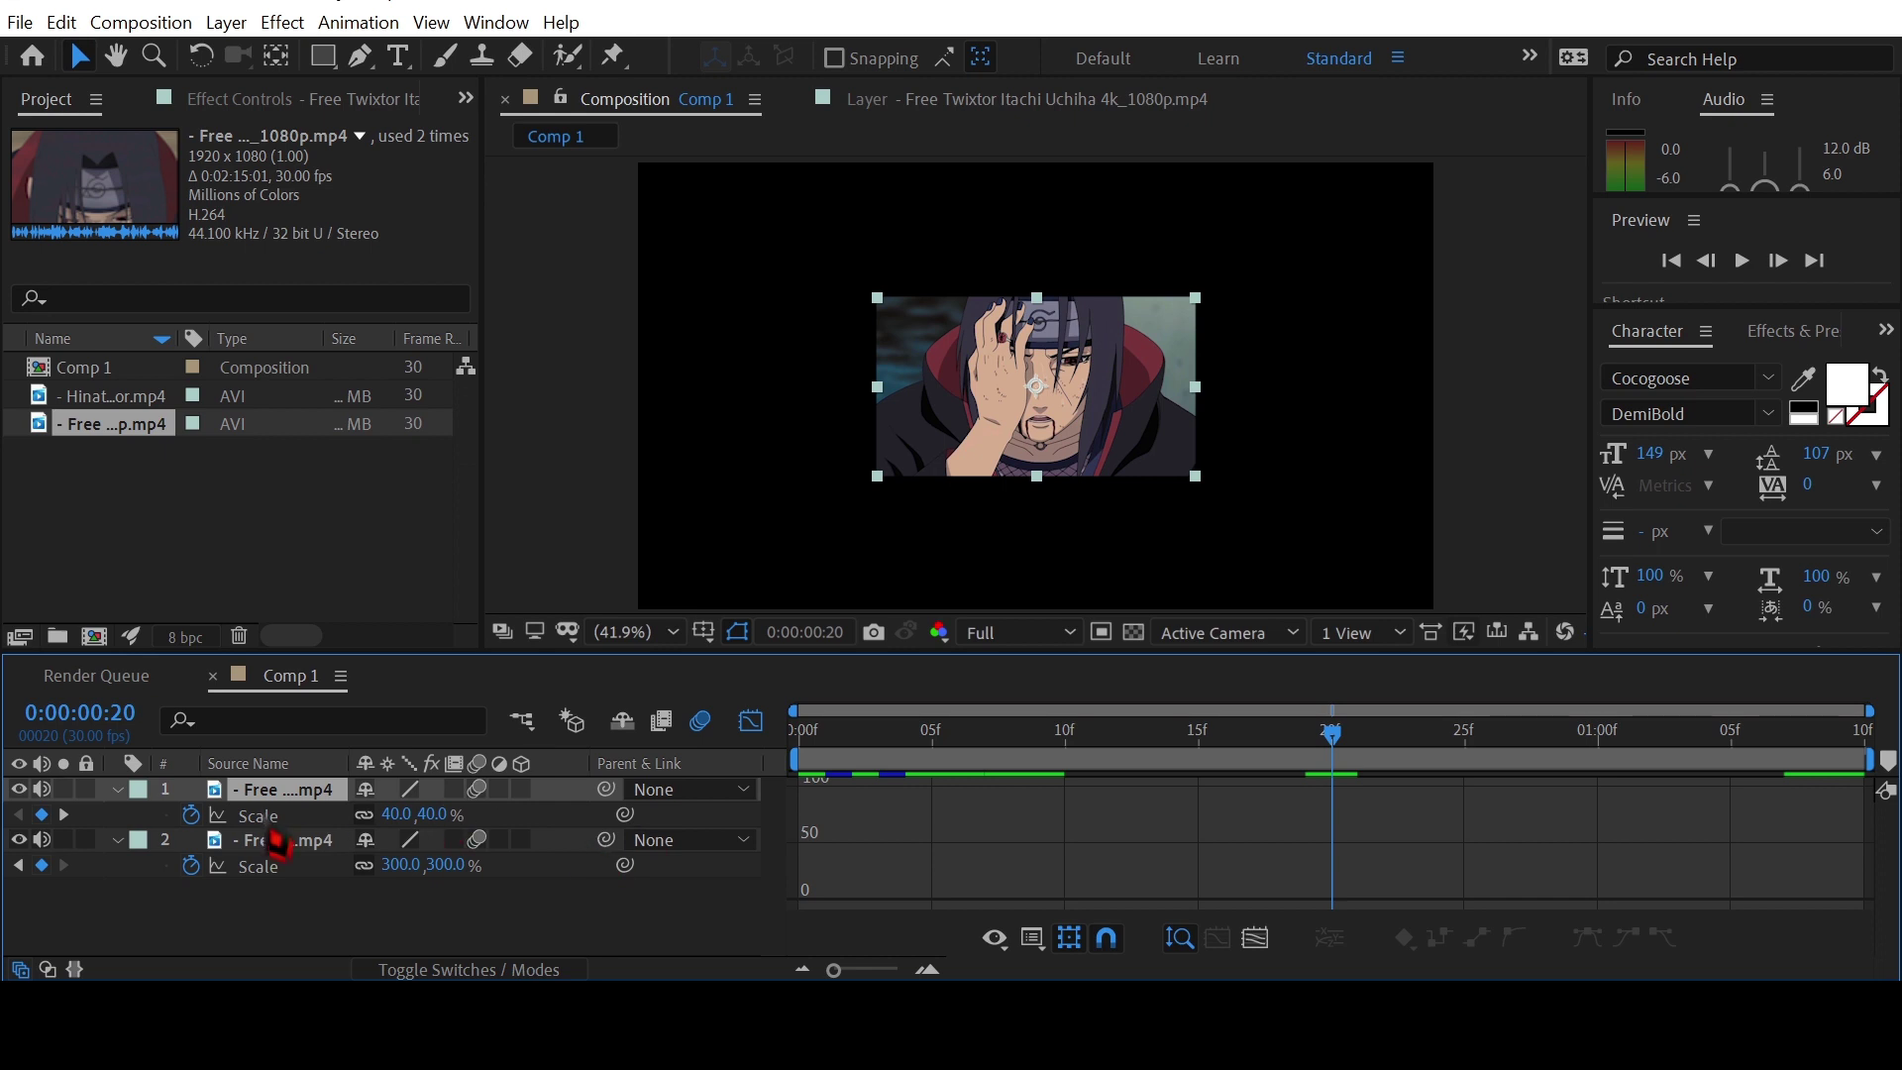
left_click(261, 815)
left_click(1334, 900)
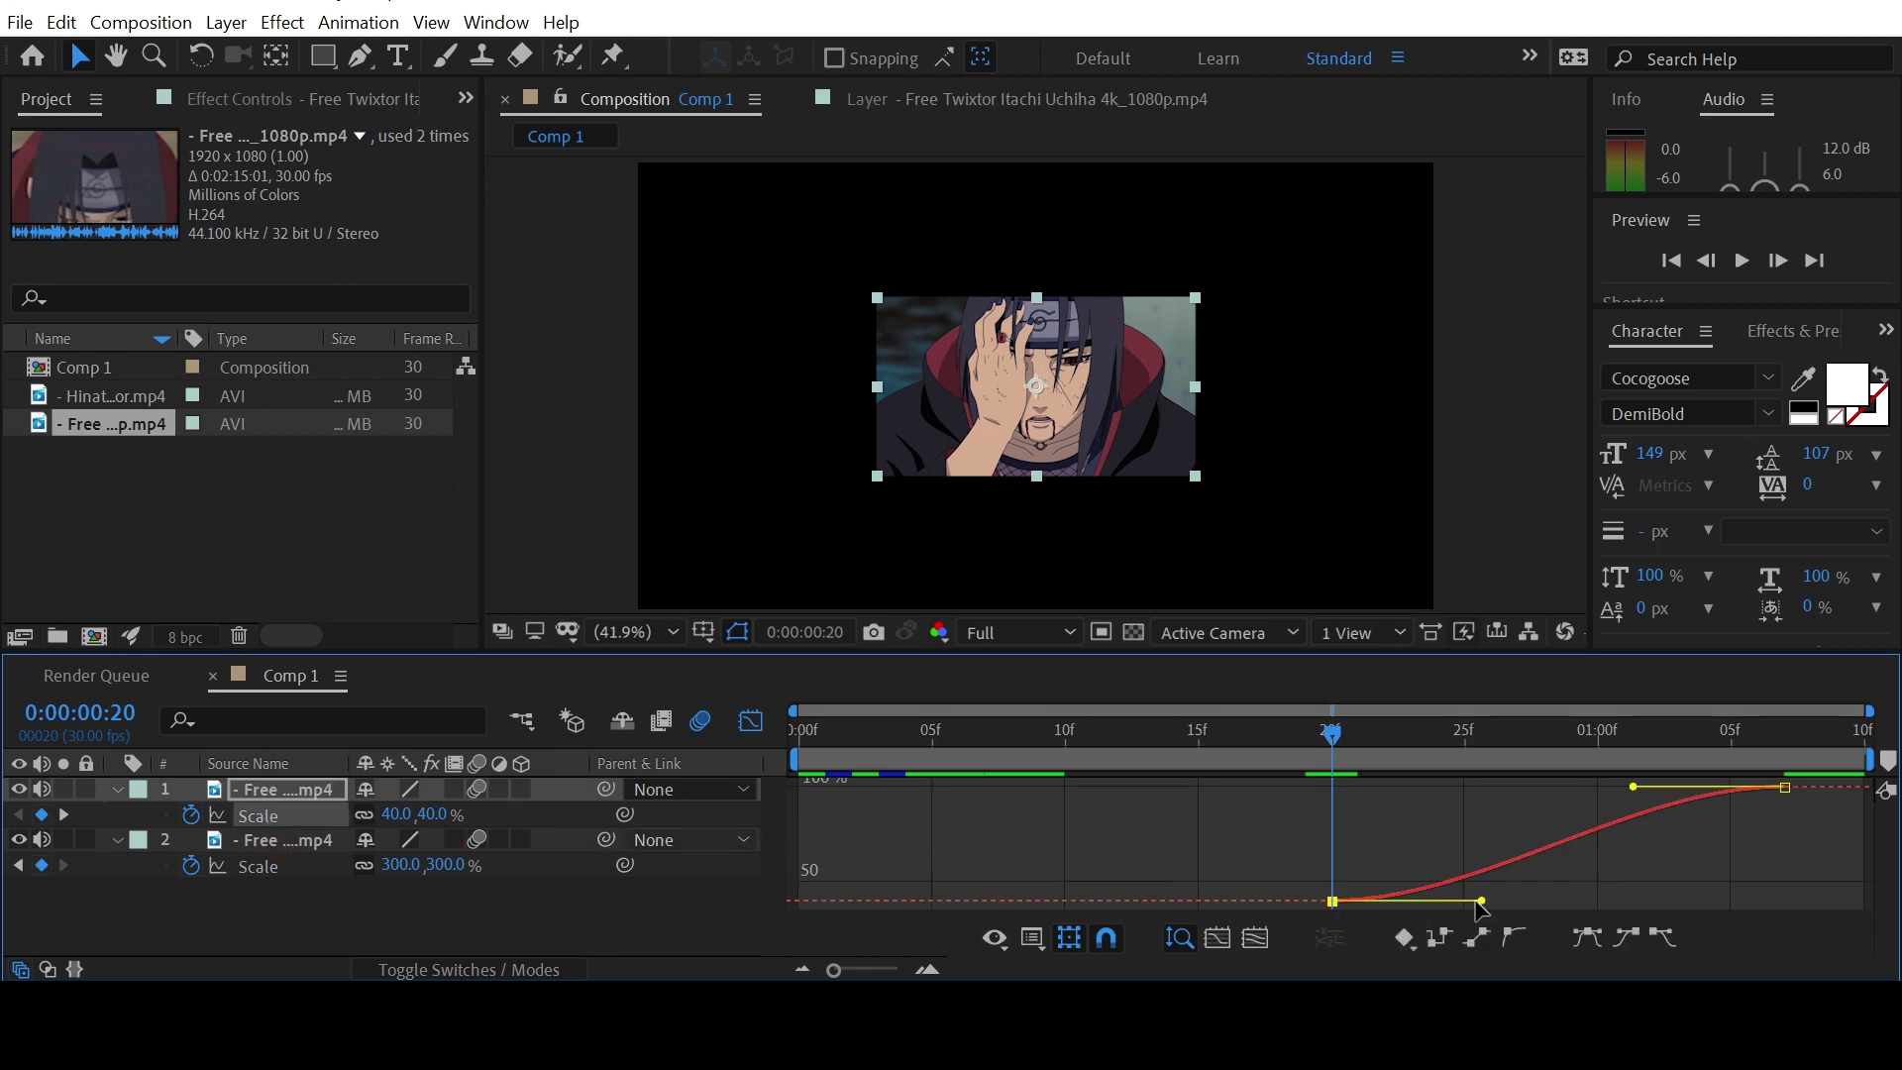
left_click_drag(1484, 903, 1339, 800)
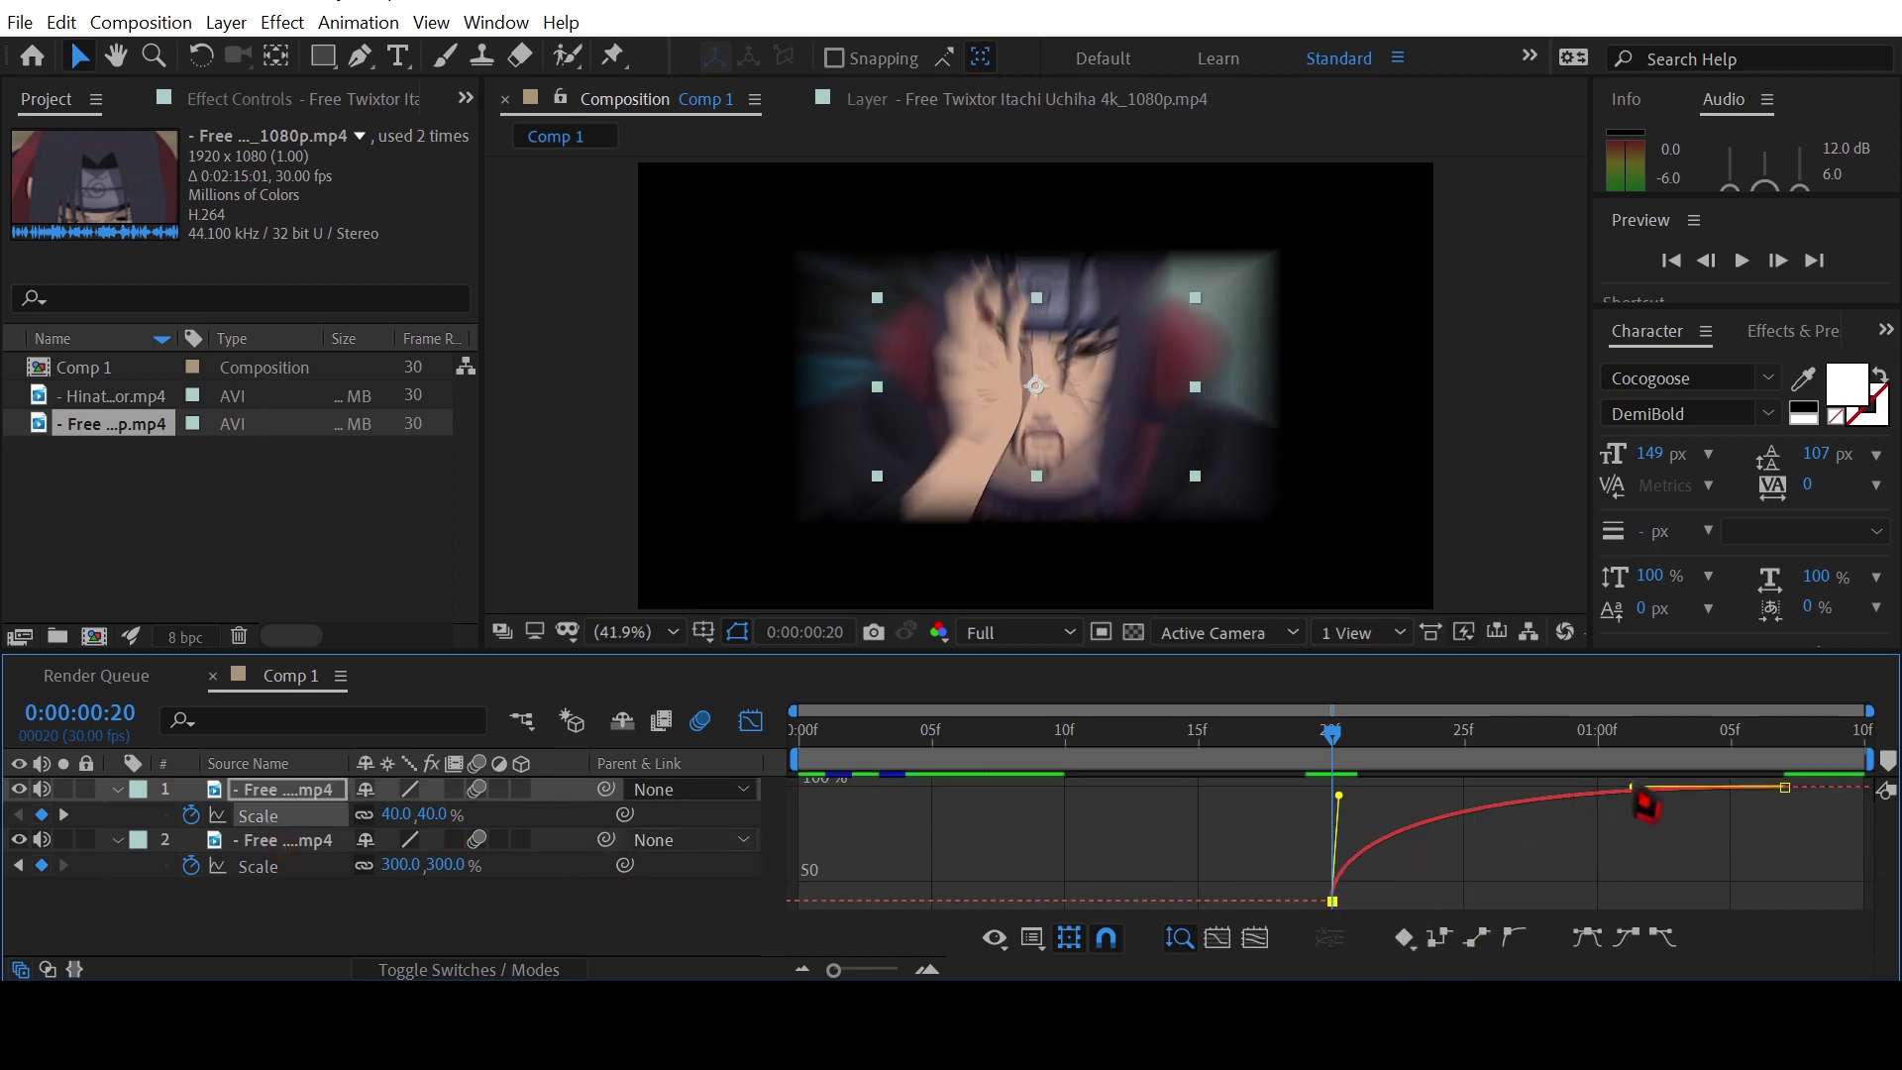
mouse_move(1636, 785)
left_mouse_down()
mouse_move(1446, 804)
mouse_move(1367, 789)
left_mouse_up()
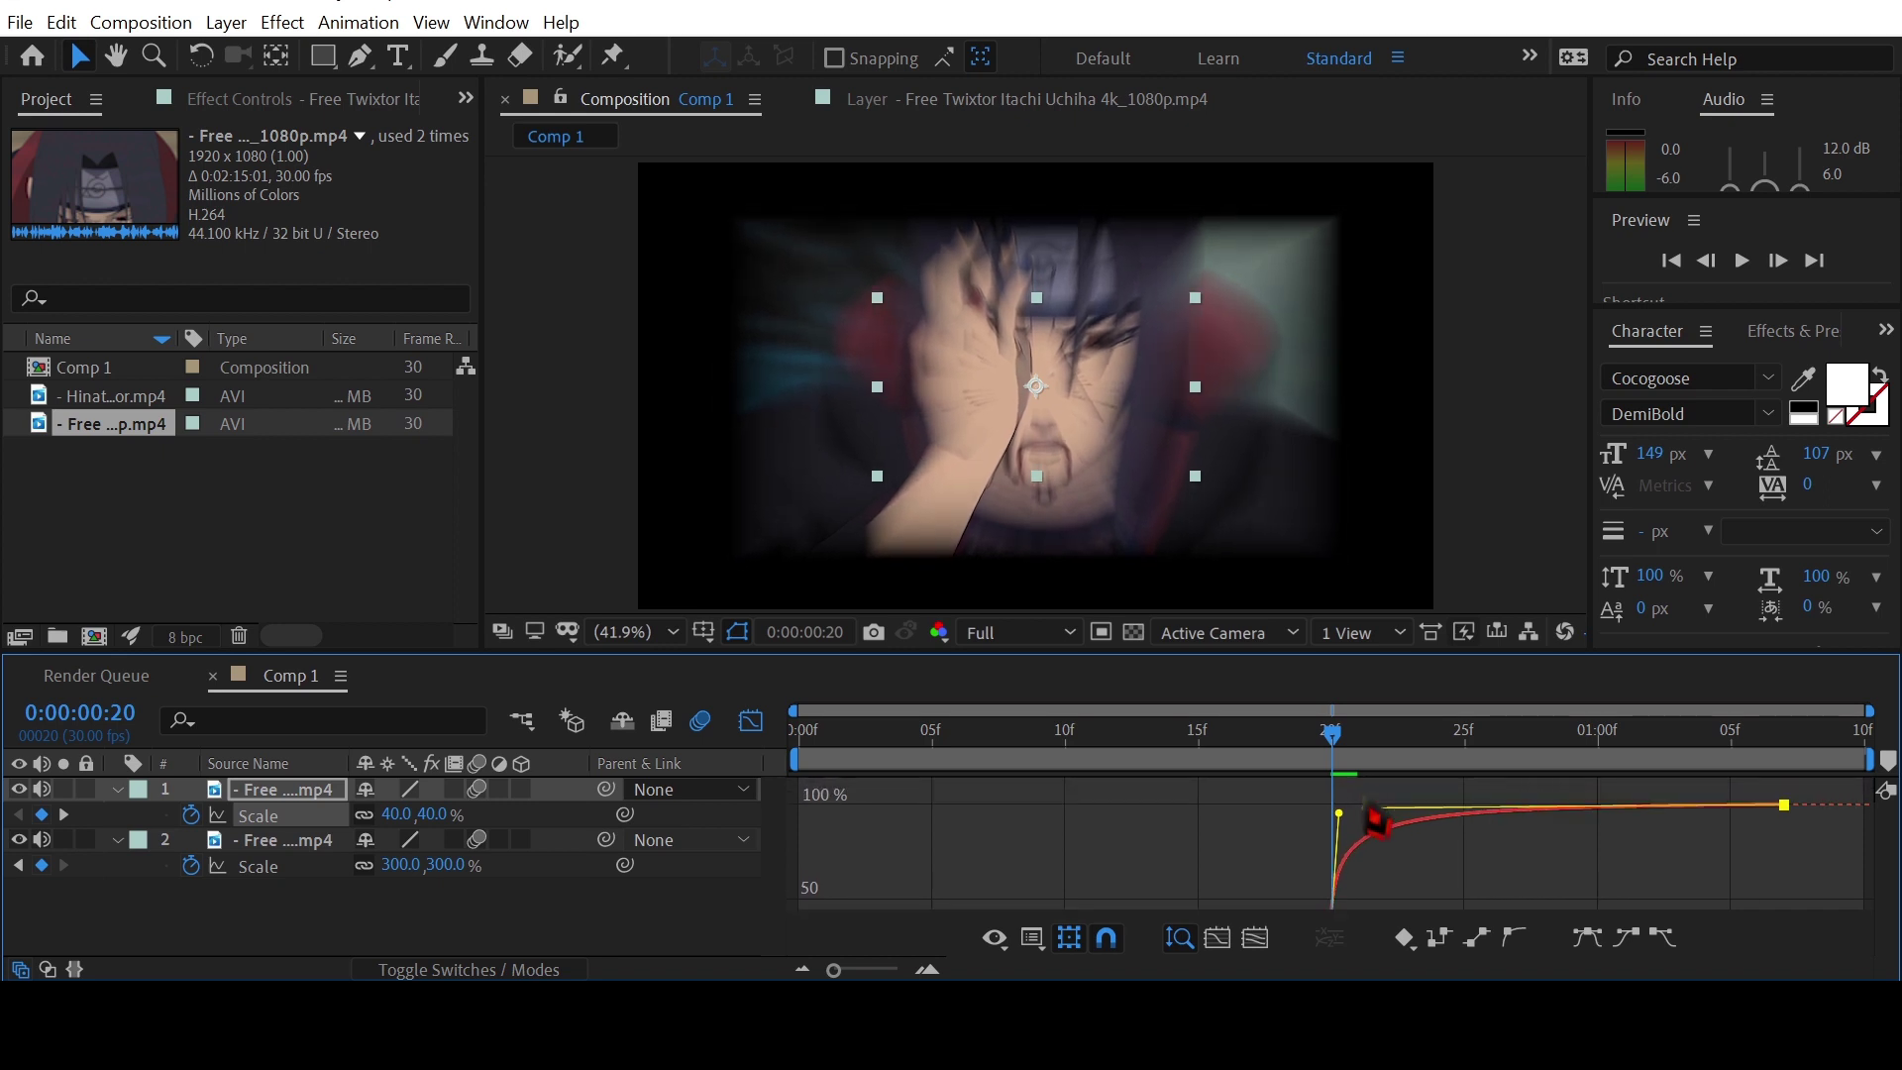
left_click(750, 720)
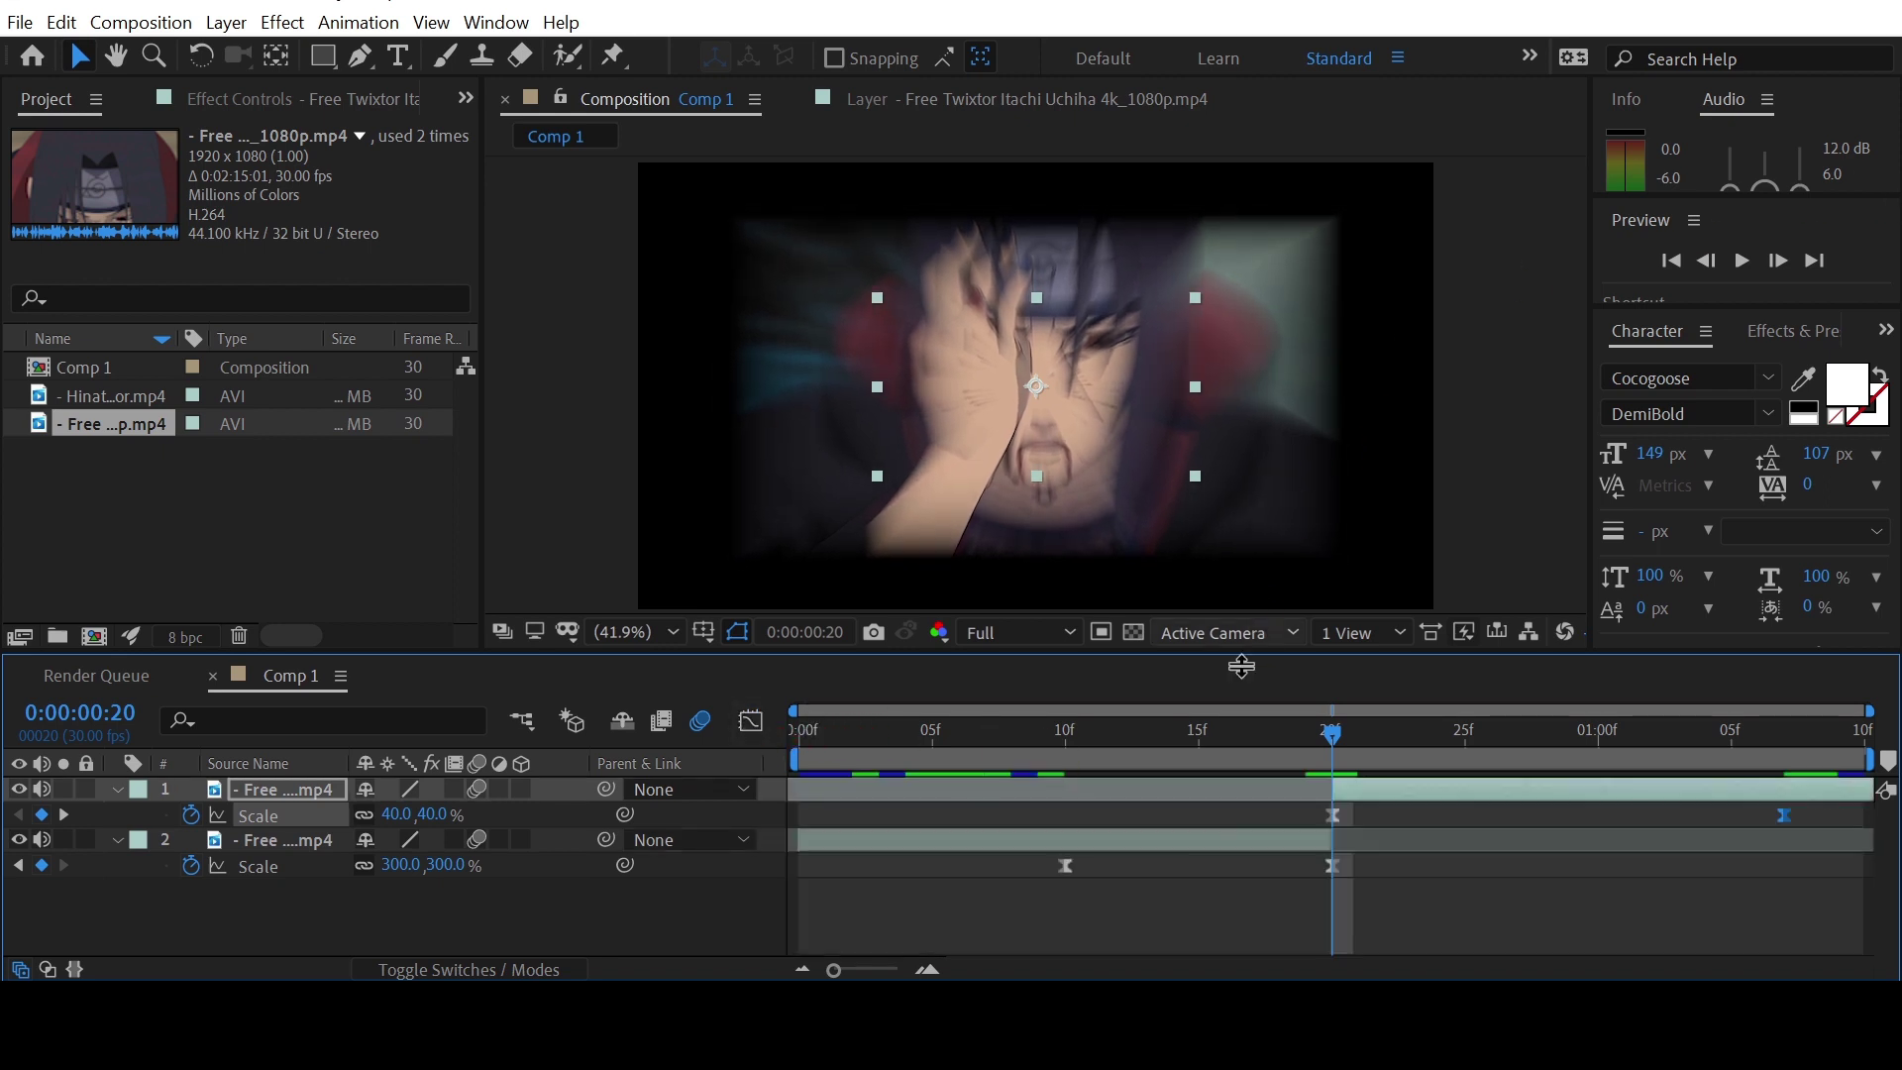
Enable motion blur for the composition and the second clip's layer
left_click(700, 722)
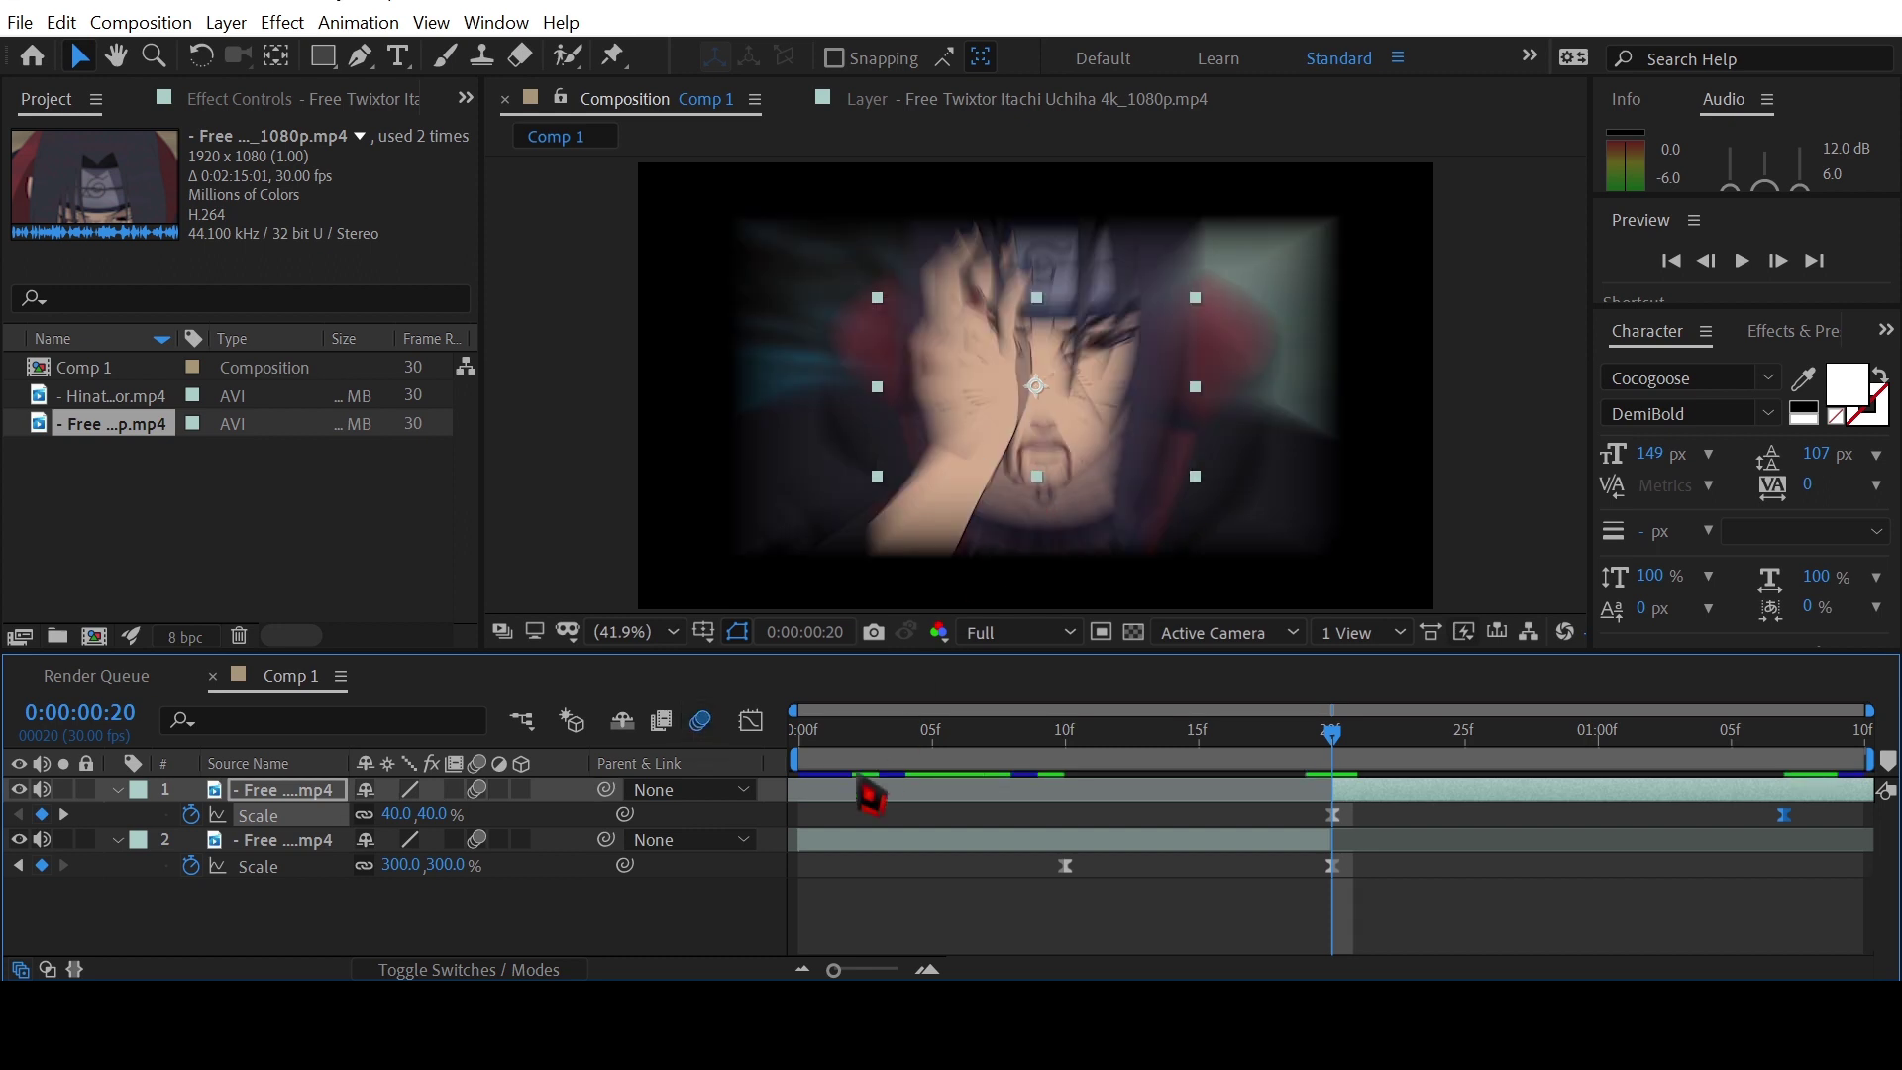
left_click(476, 789)
left_click(1471, 914)
Apply Motion Tile to the zoomed Itachi layer with output 390 × 360 and mirrored edges
left_click(1427, 818)
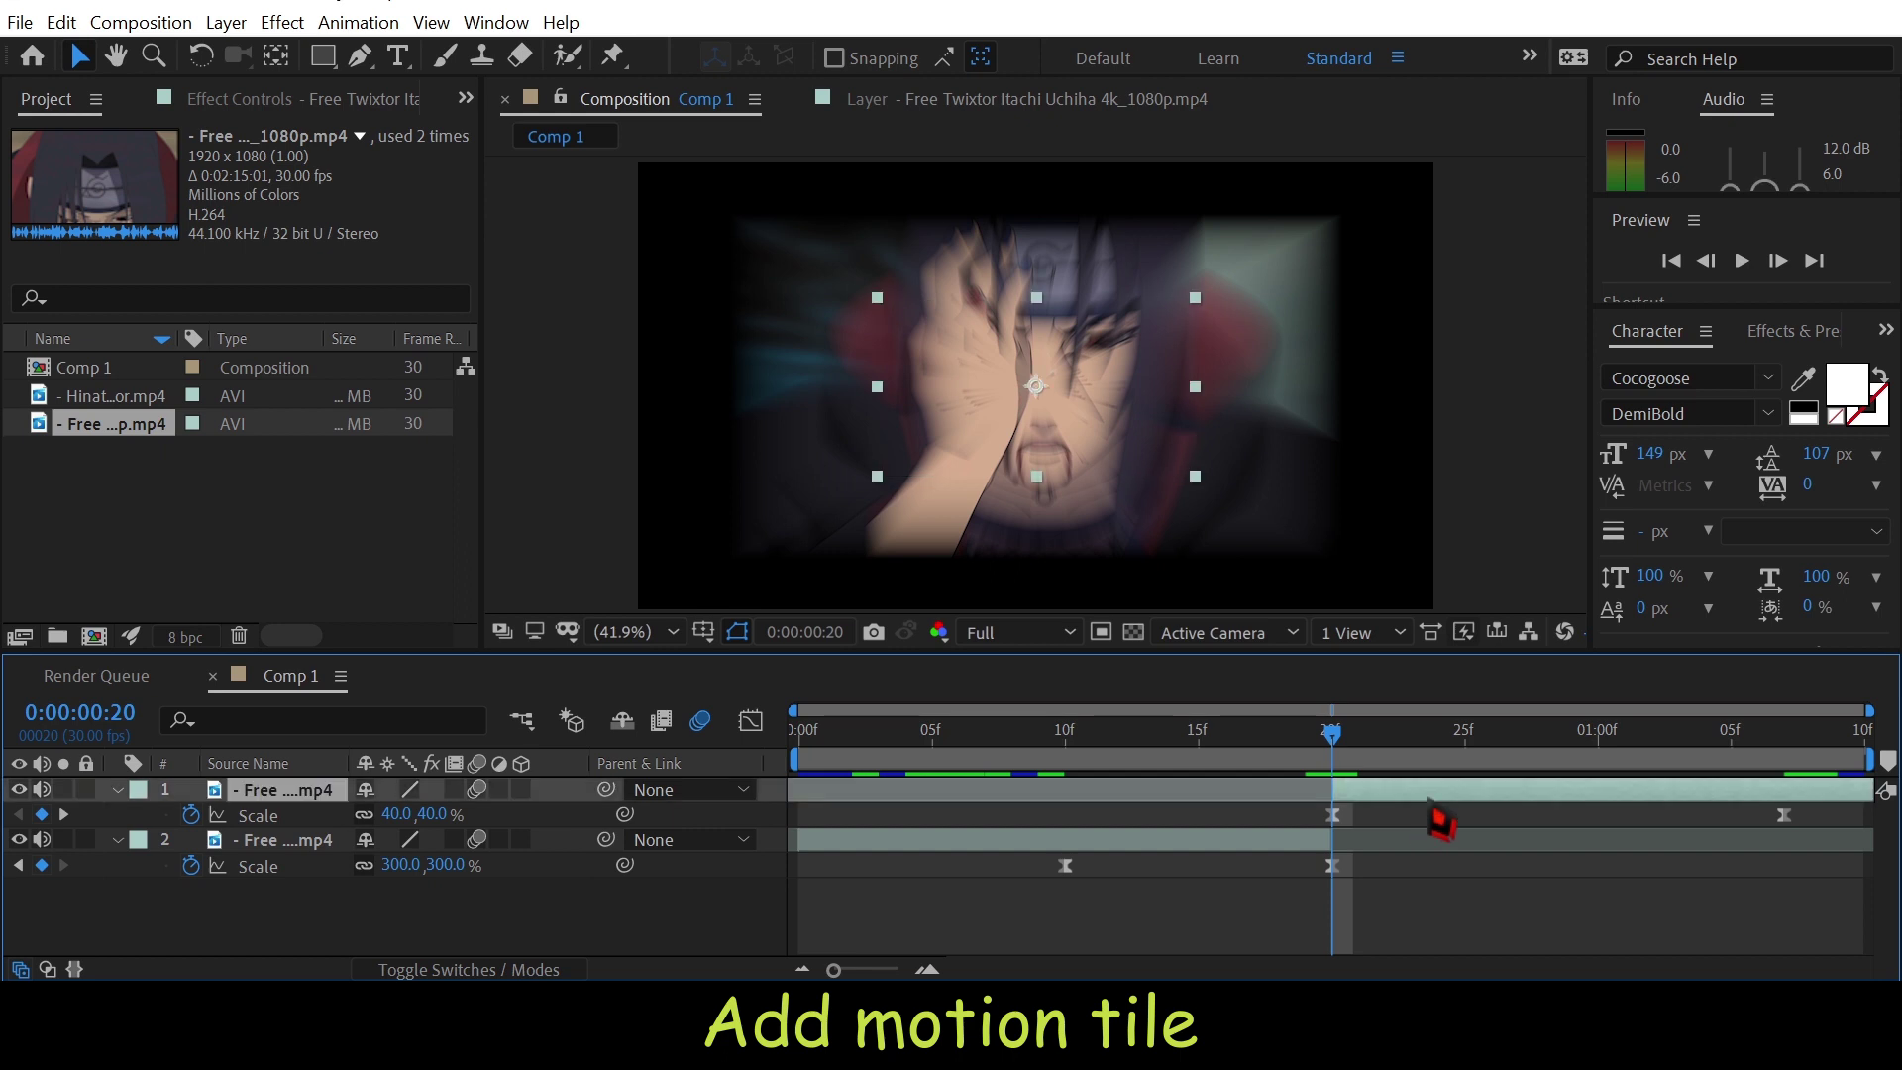
key("ctrl+space")
type("mo")
left_click(1267, 844)
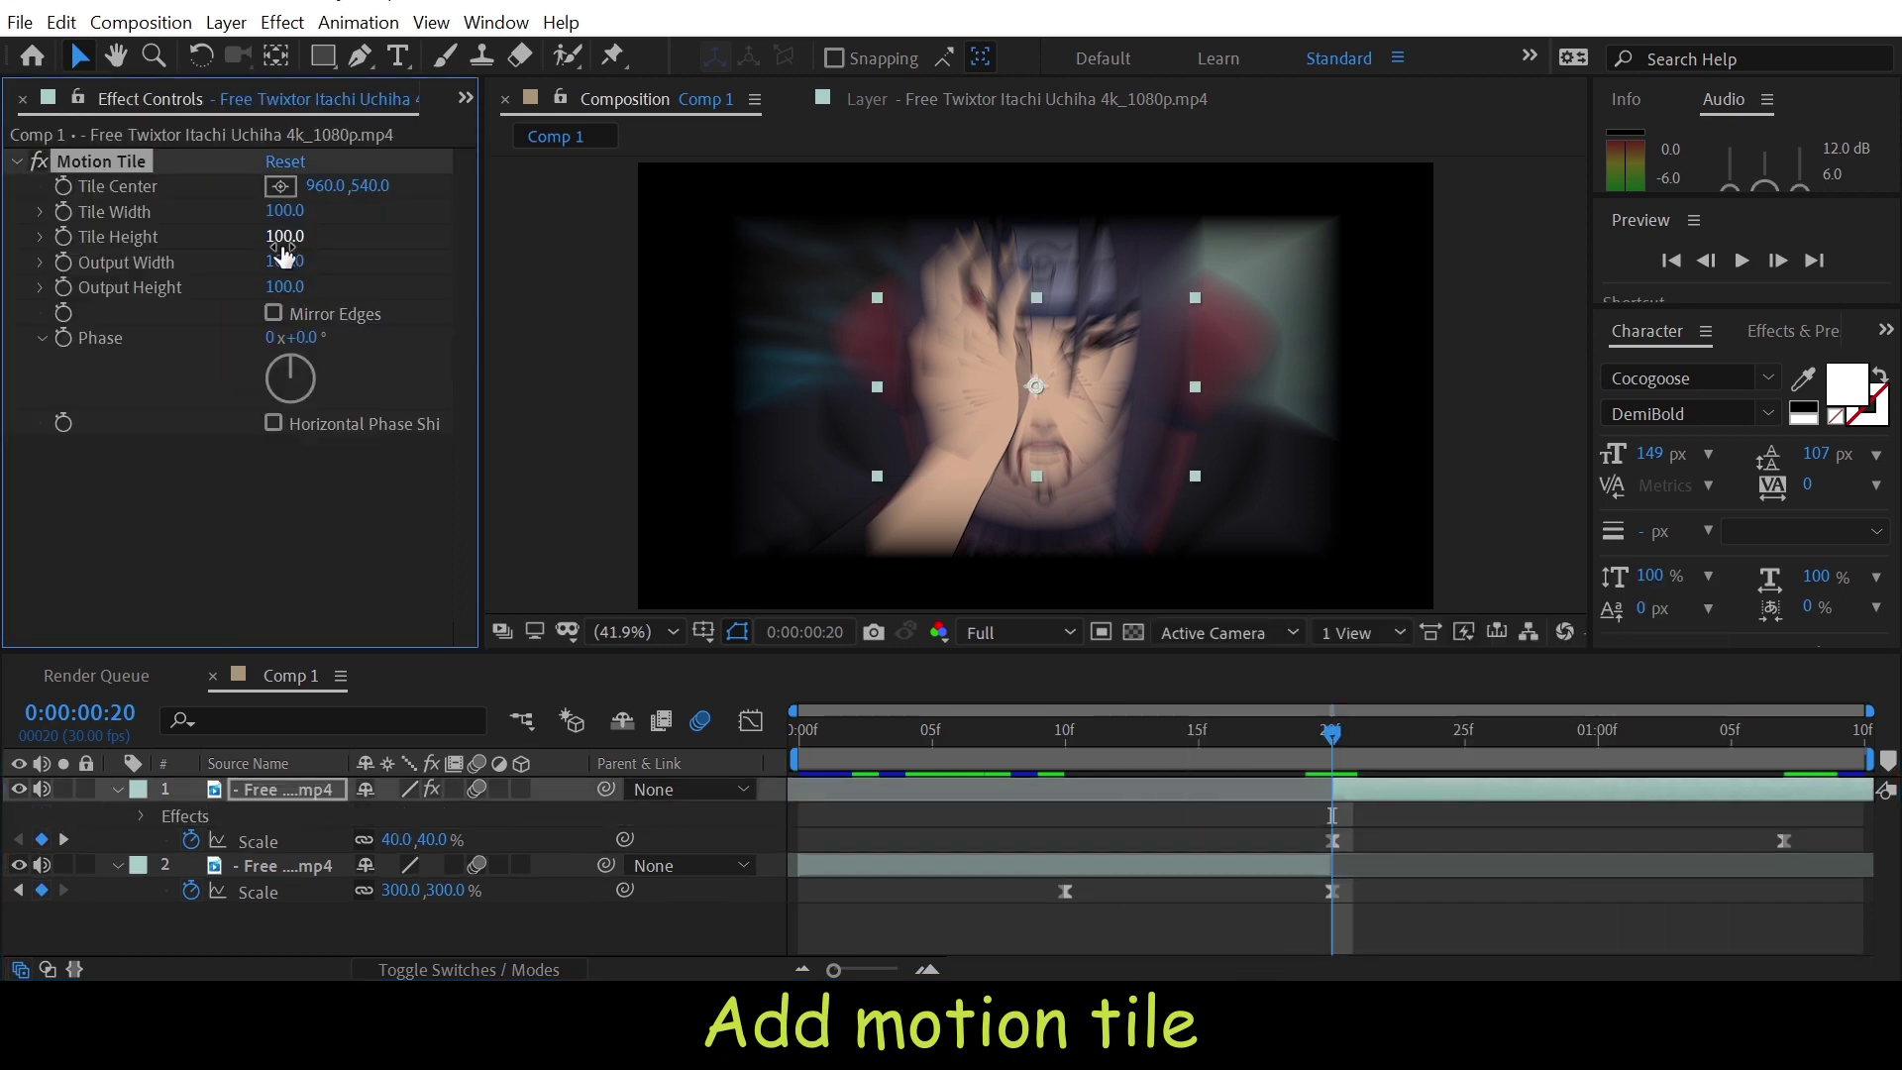
left_click_drag(328, 288, 294, 331)
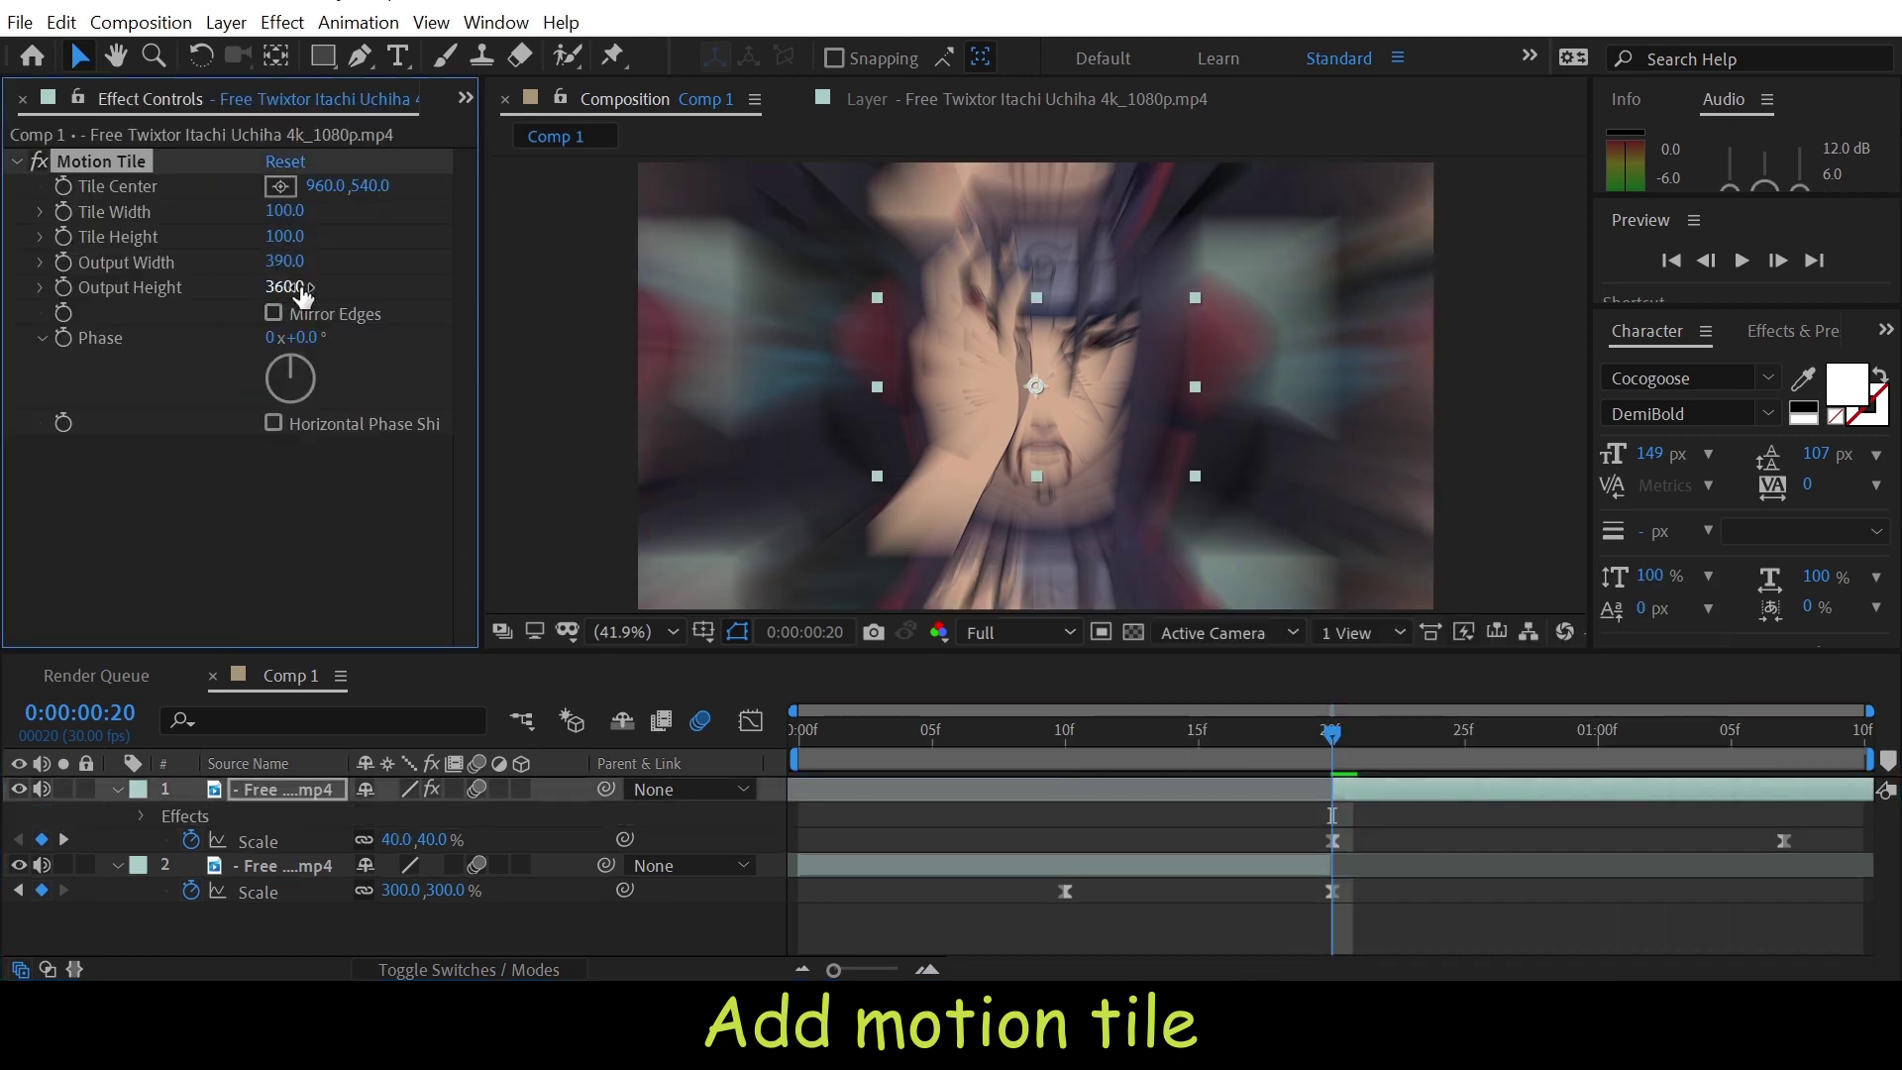
left_click(273, 314)
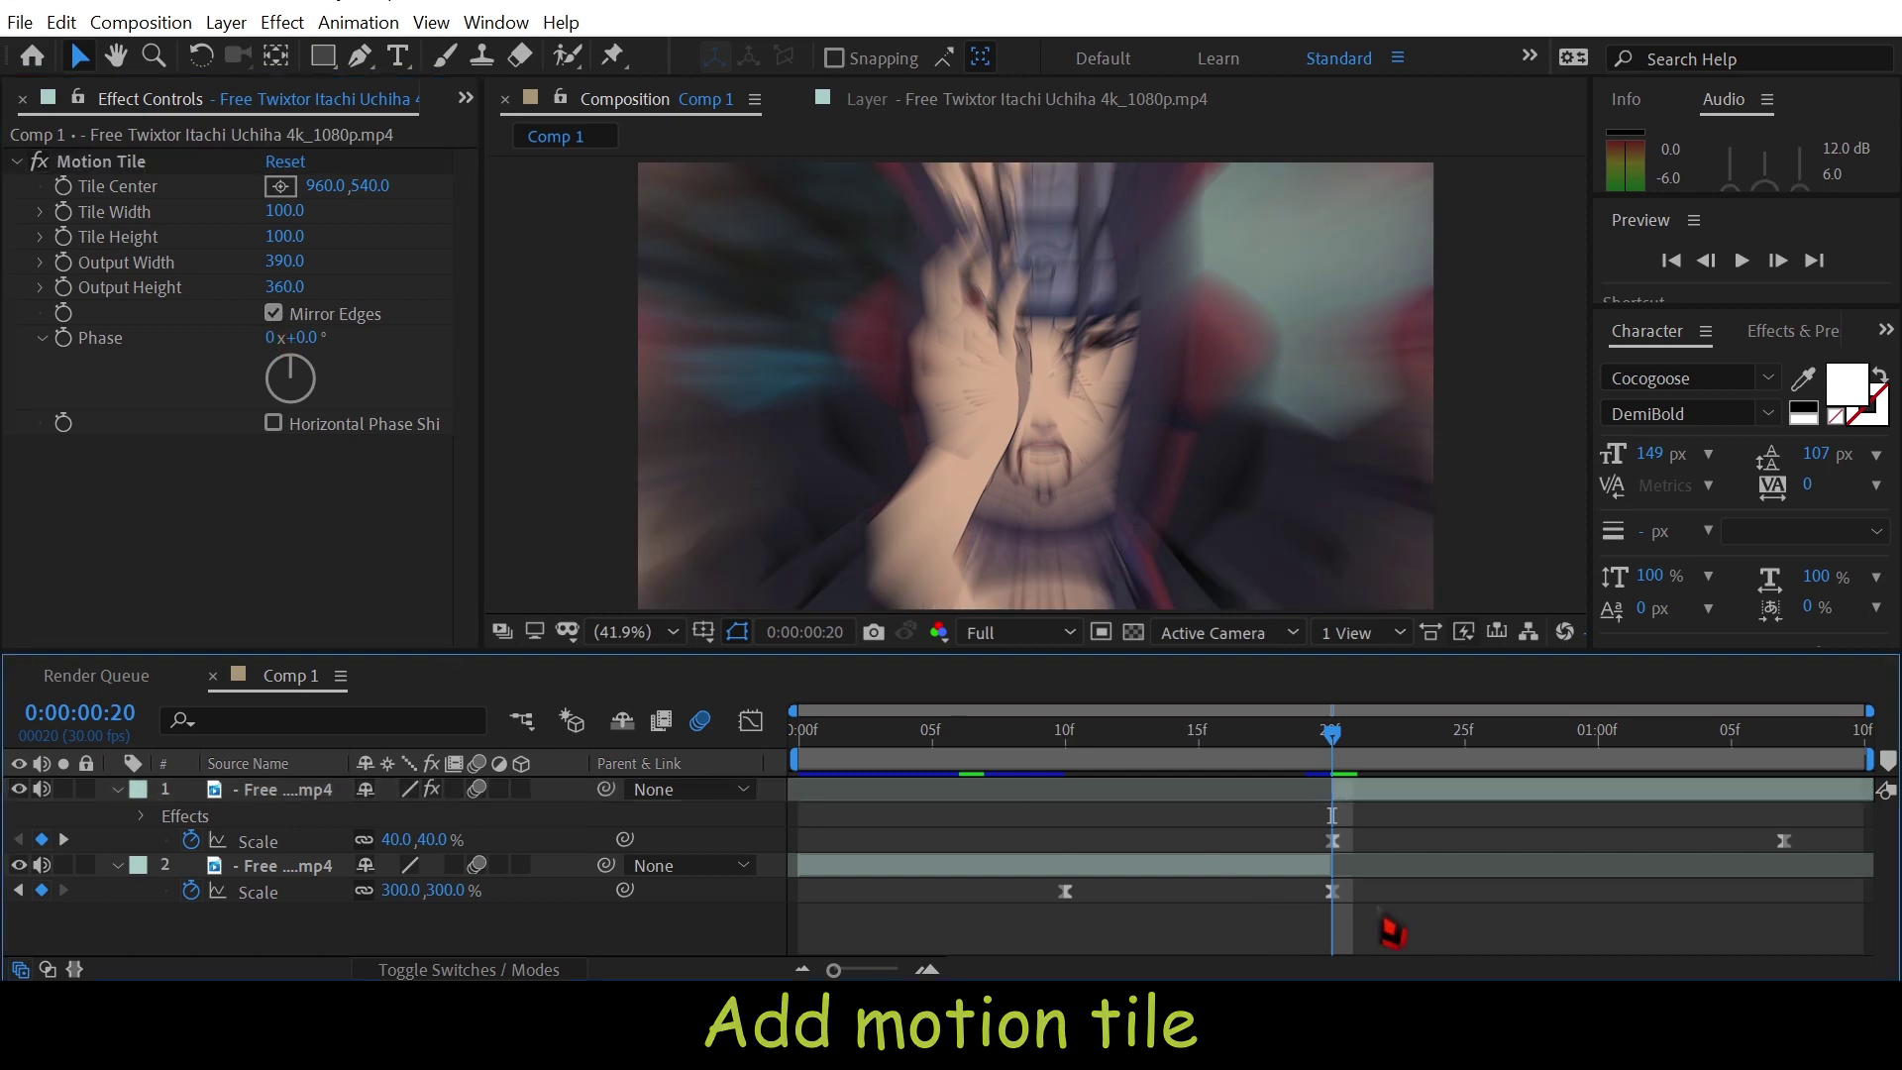
Preview the composition from the first frame, stopping at frame 12
left_click_drag(1294, 735, 782, 757)
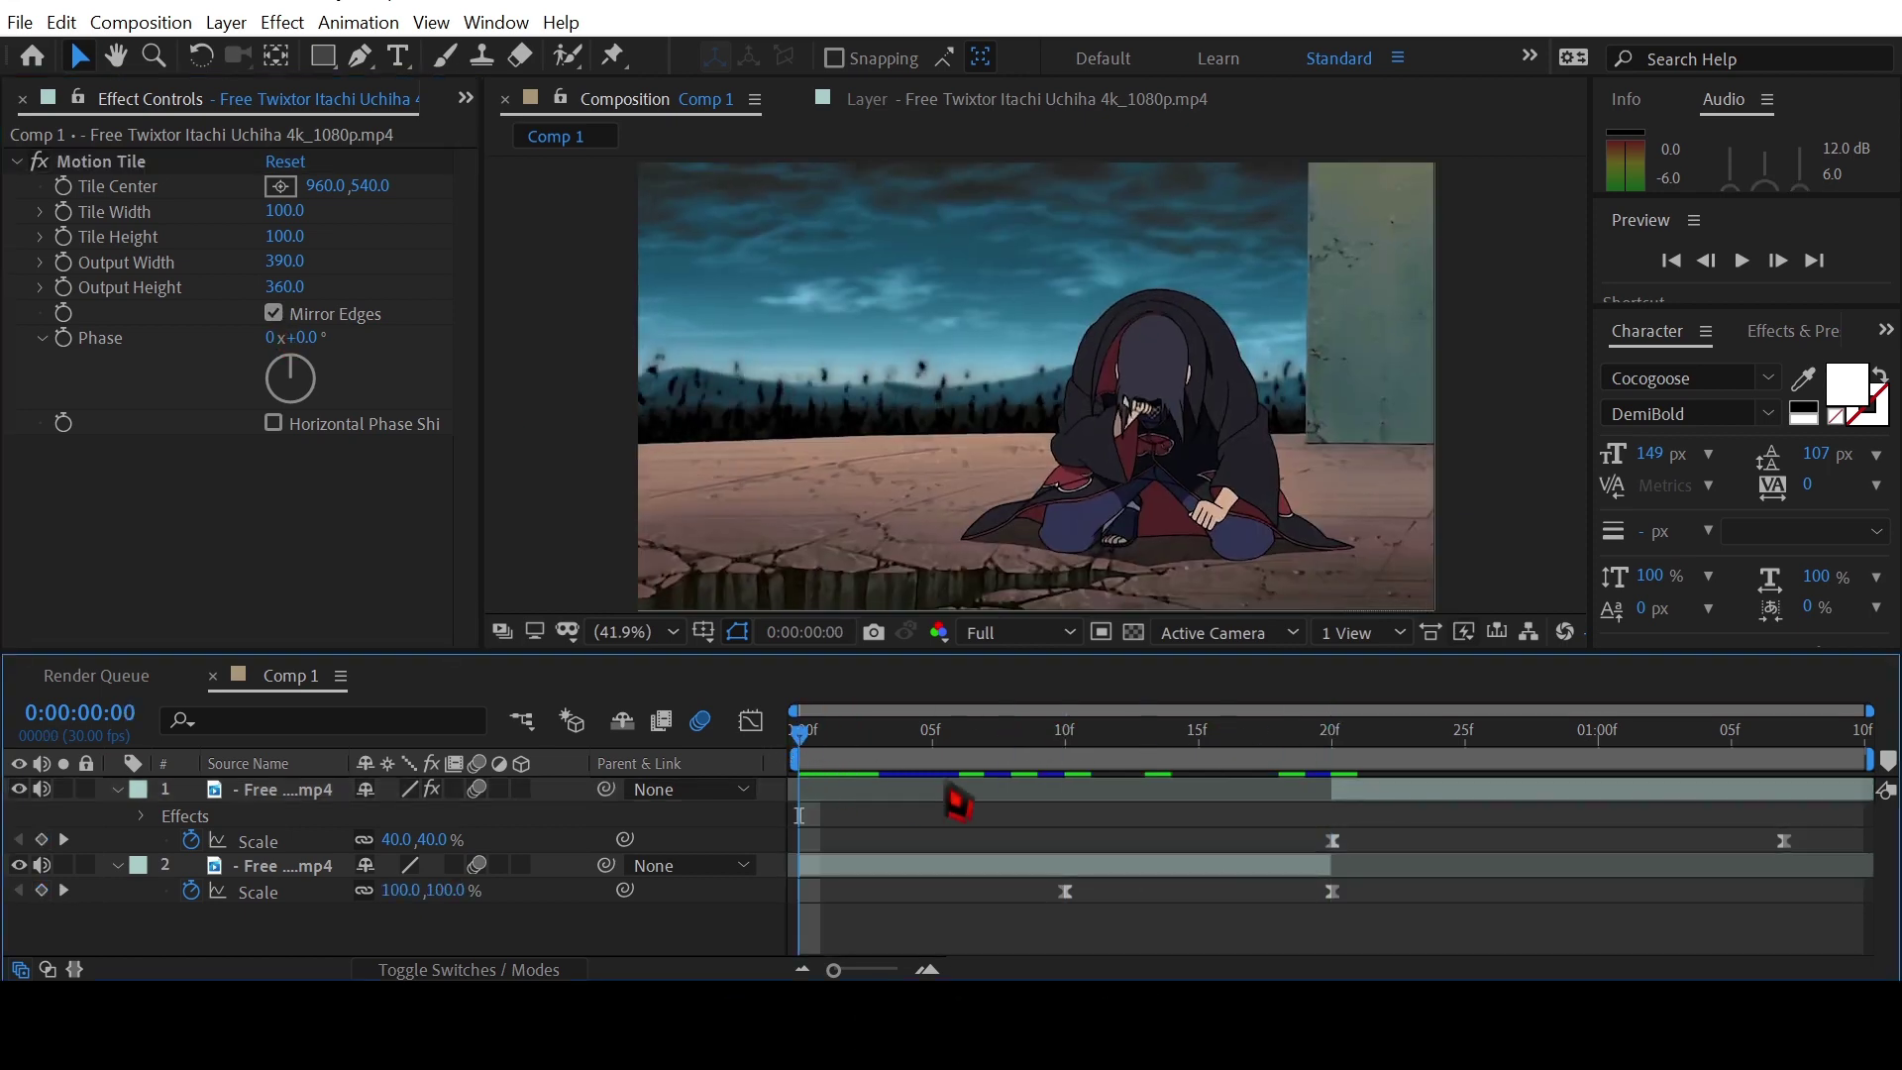
key("space")
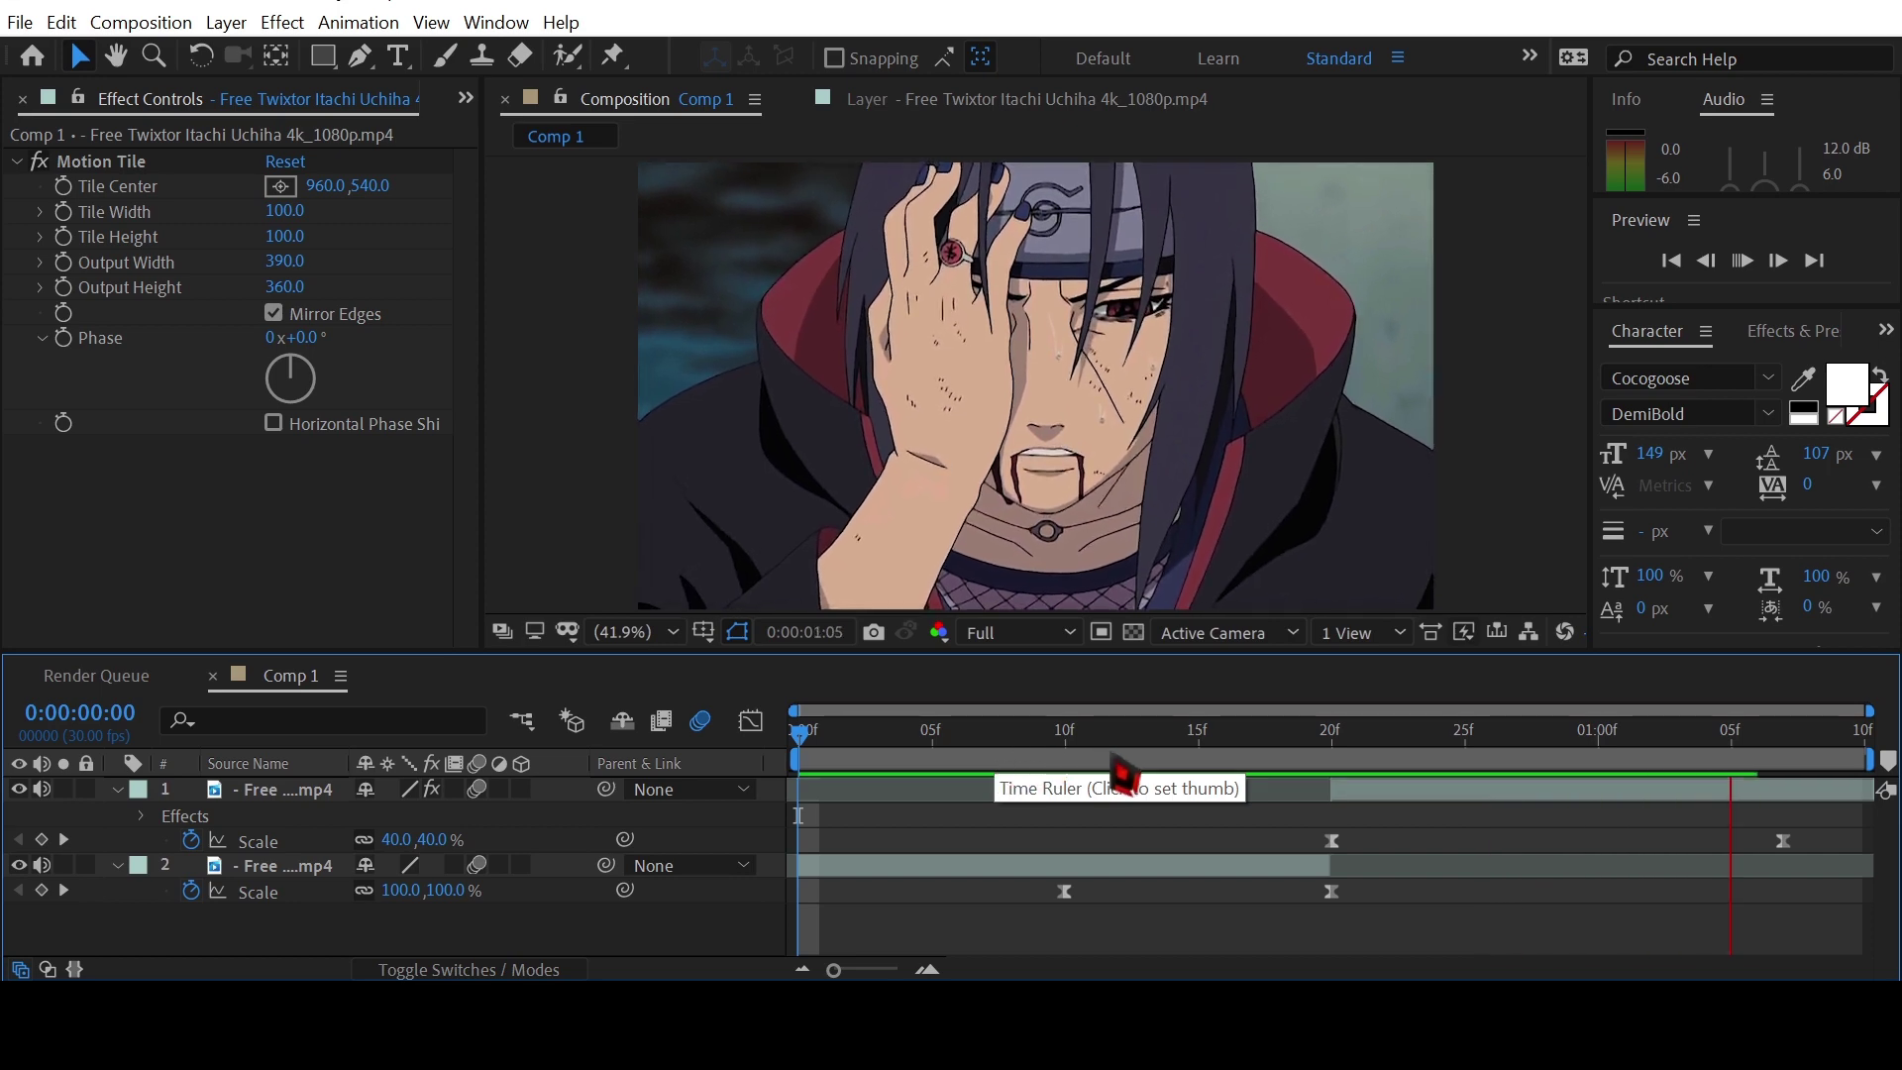
left_click(1118, 766)
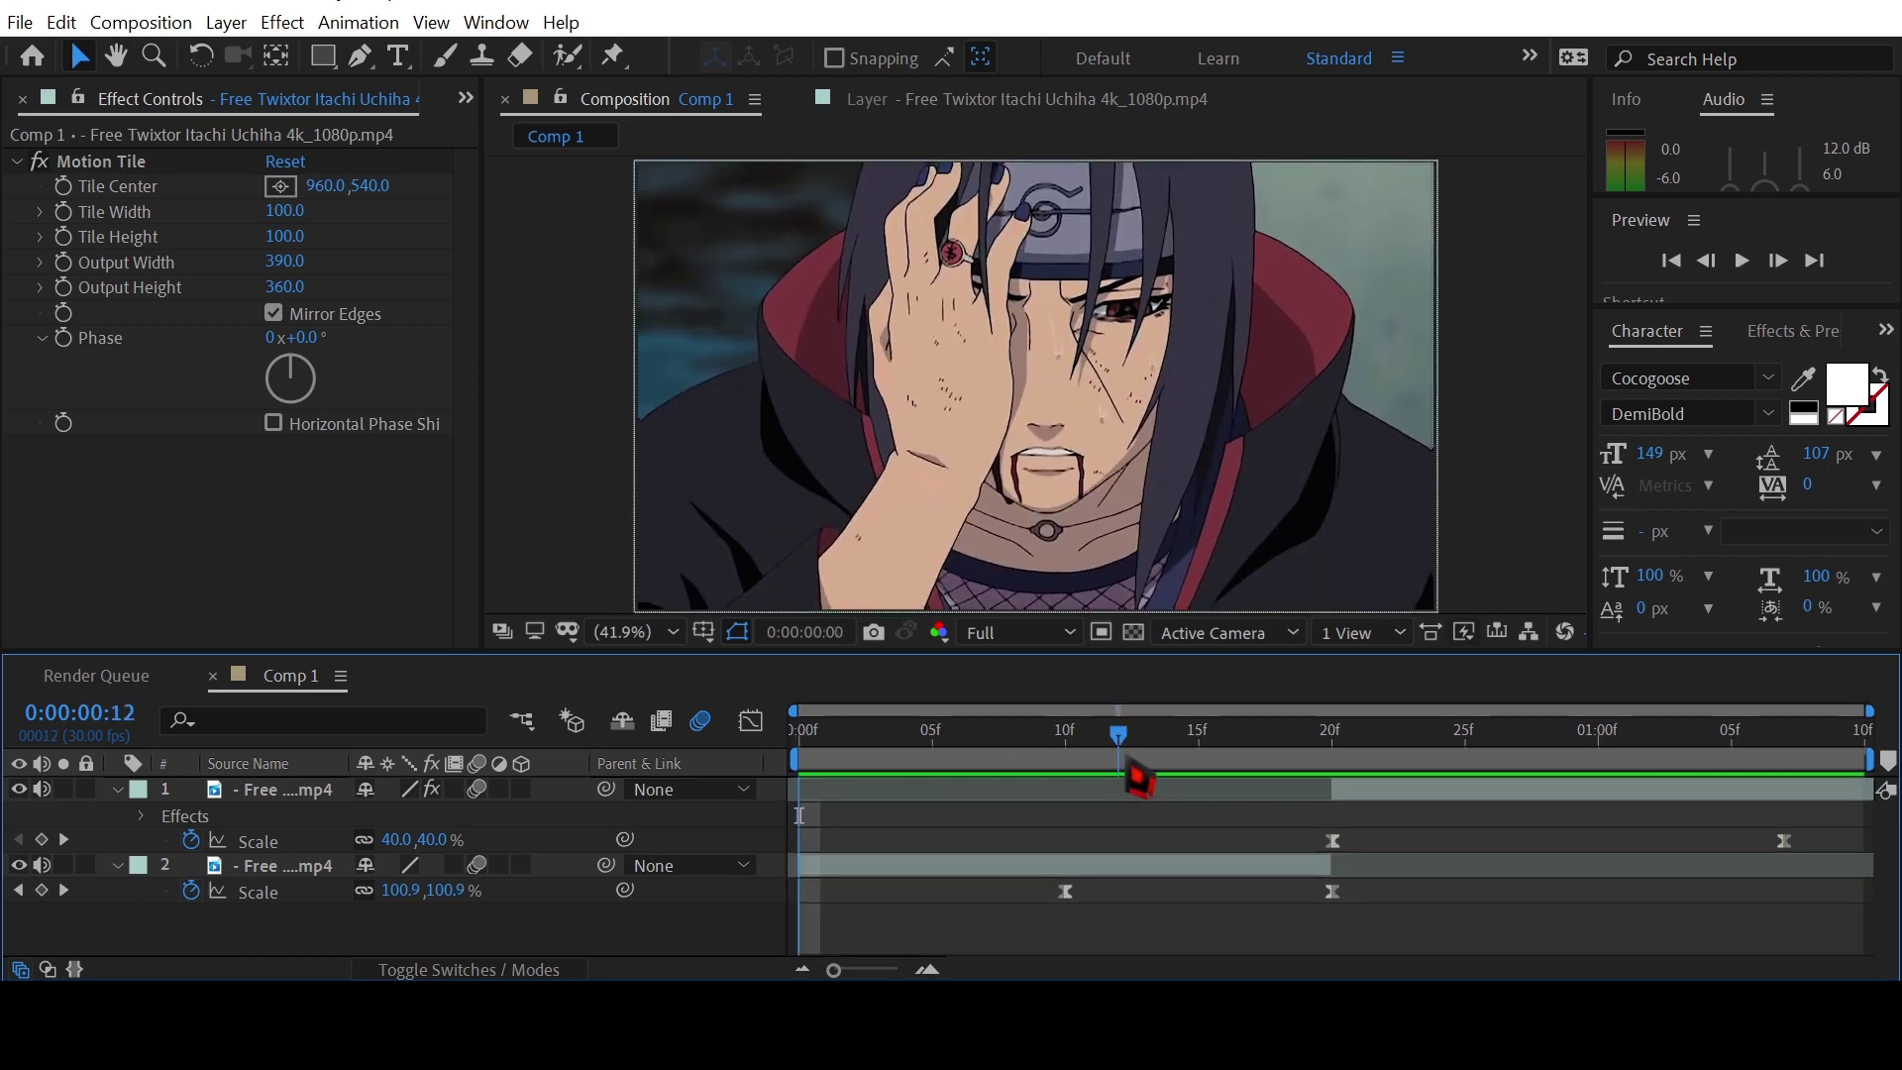
left_click(1142, 871)
Apply BCC Halftone to the kneeling Itachi clip at HT Scale 6.40 and preview from the start
key("ctrl+space")
type("h")
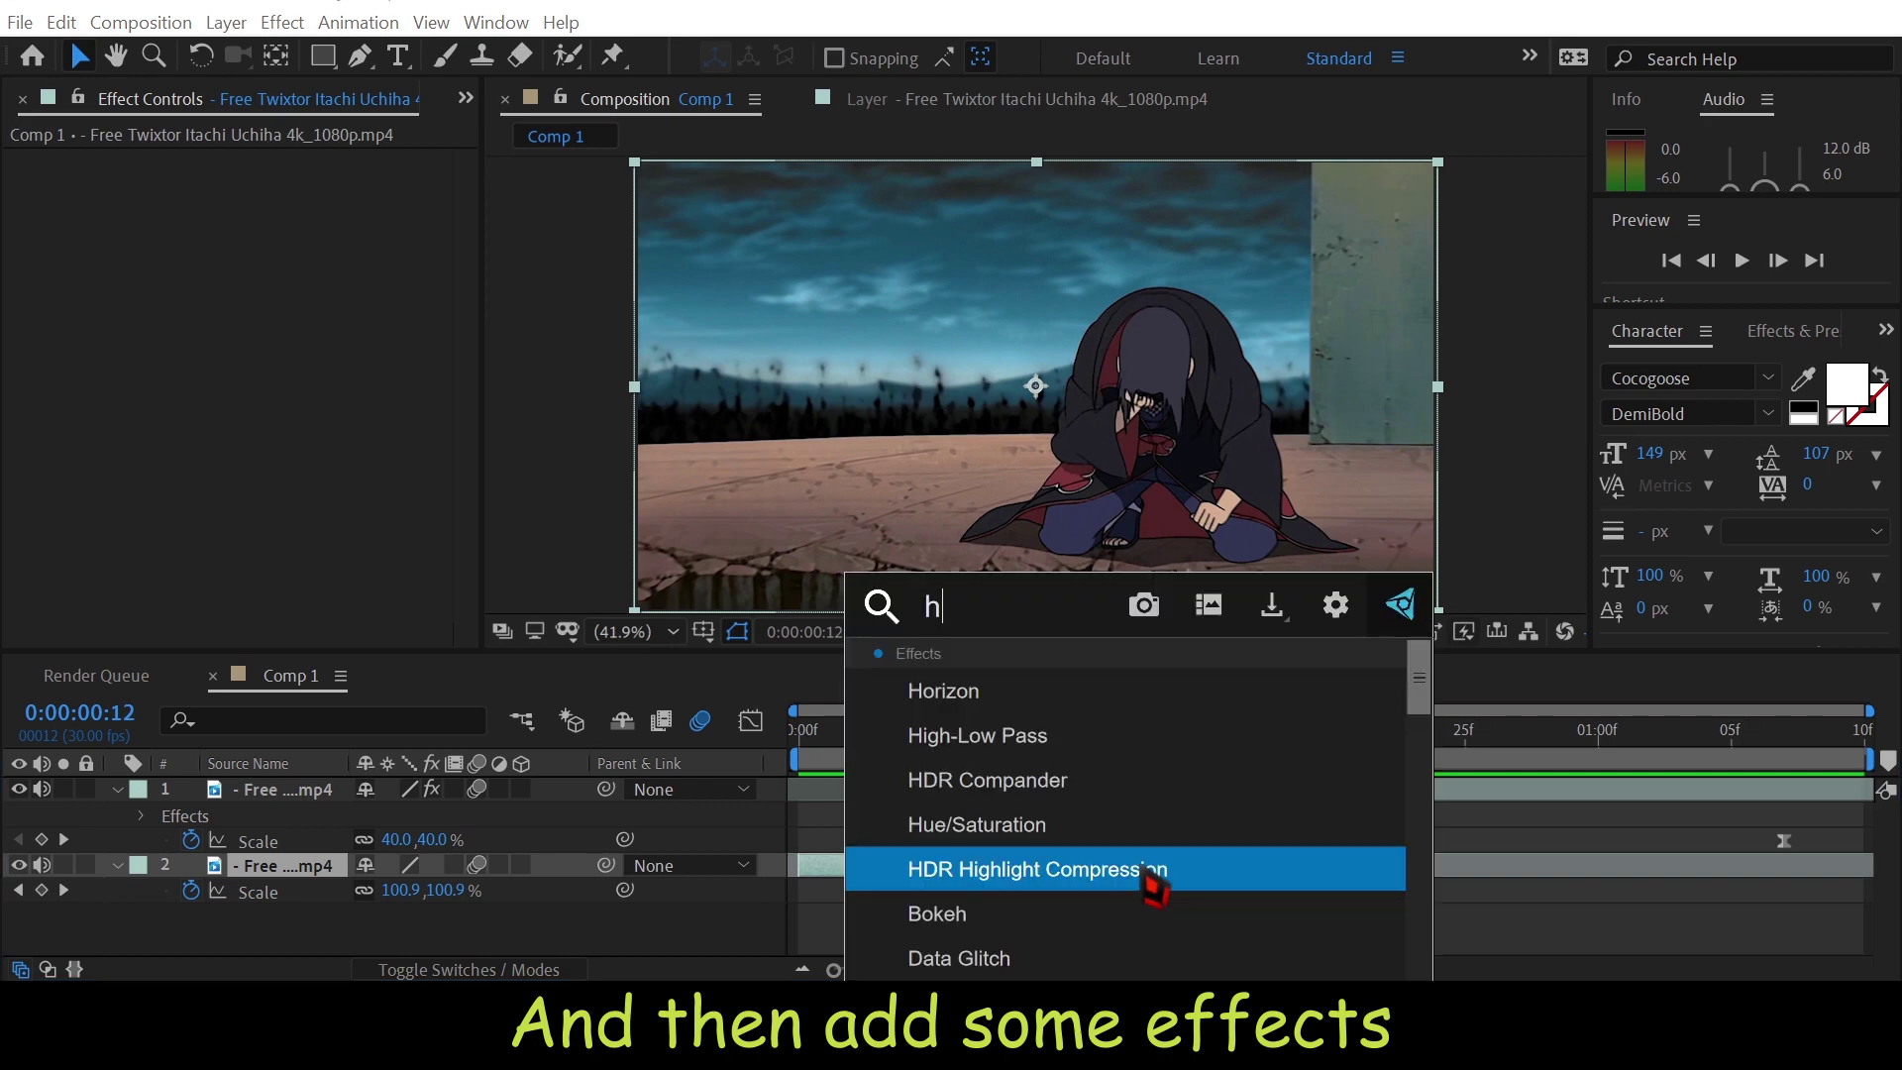
type("al")
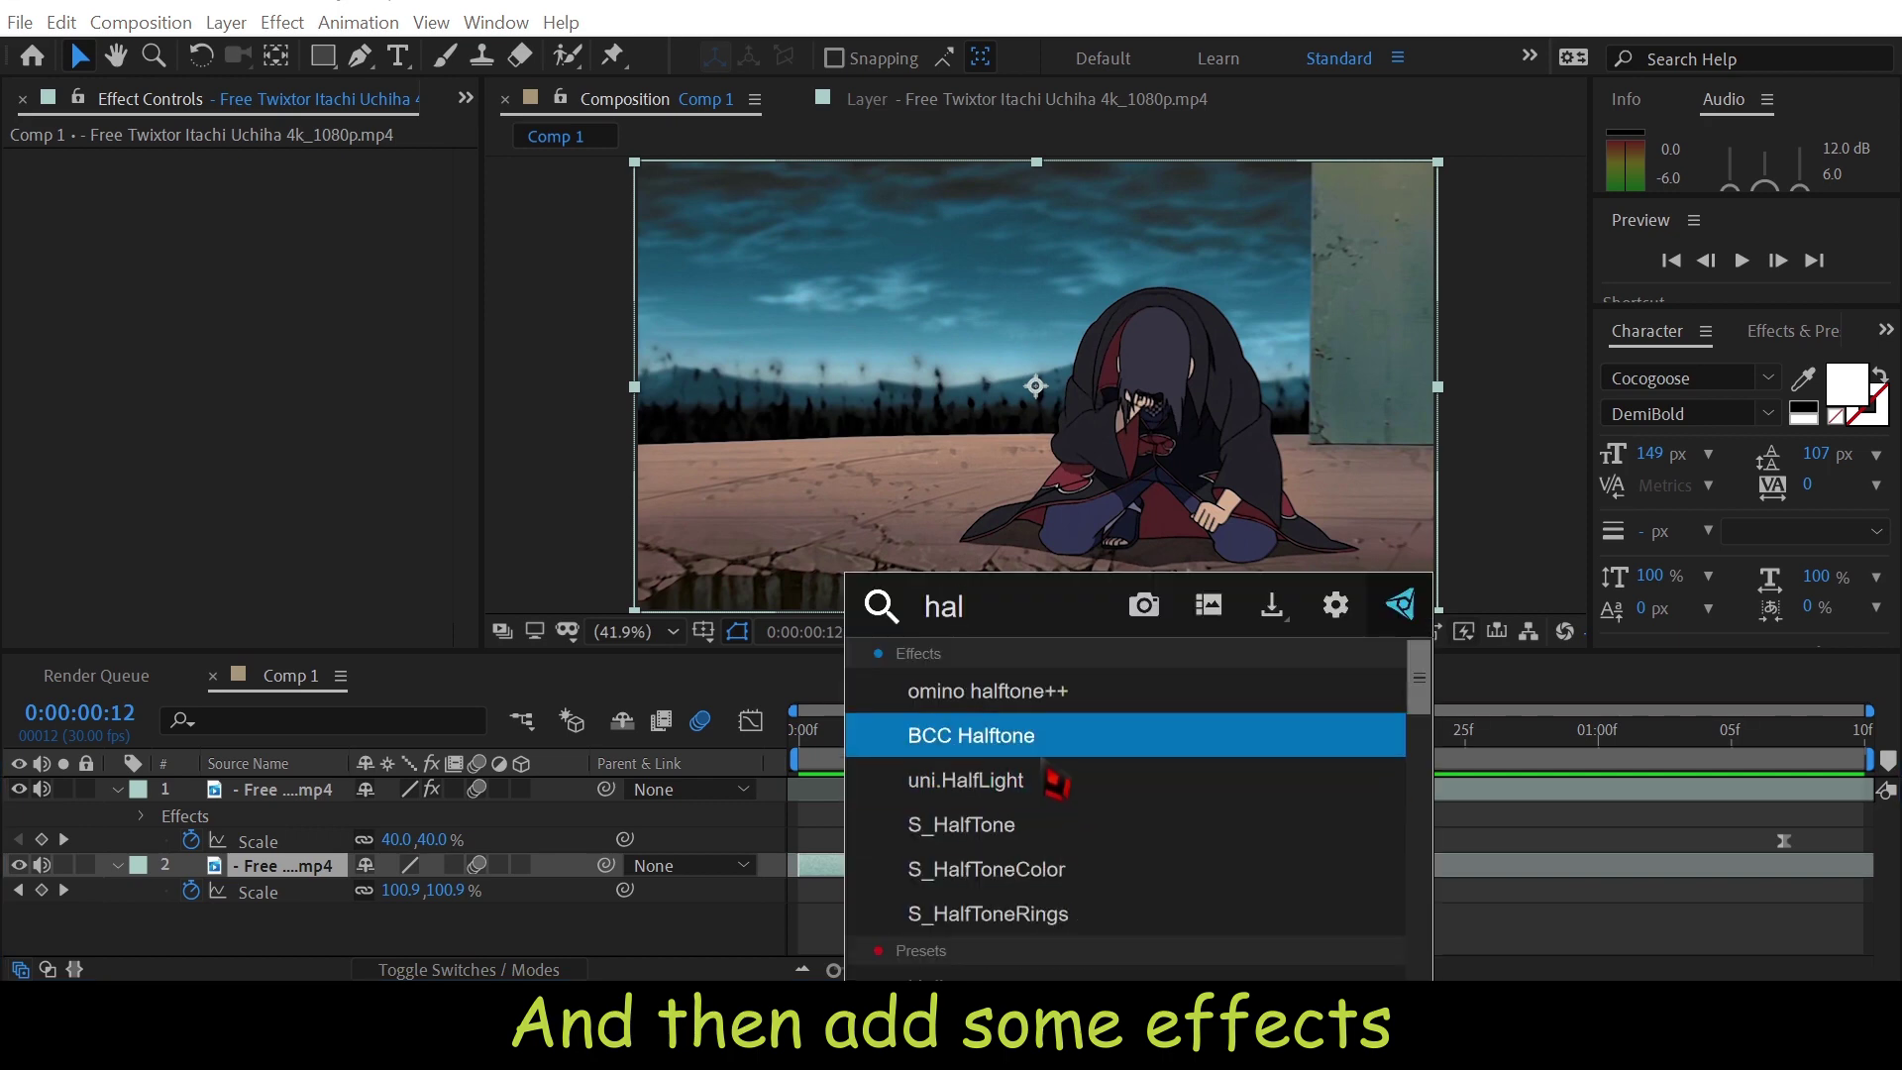
left_click(1019, 738)
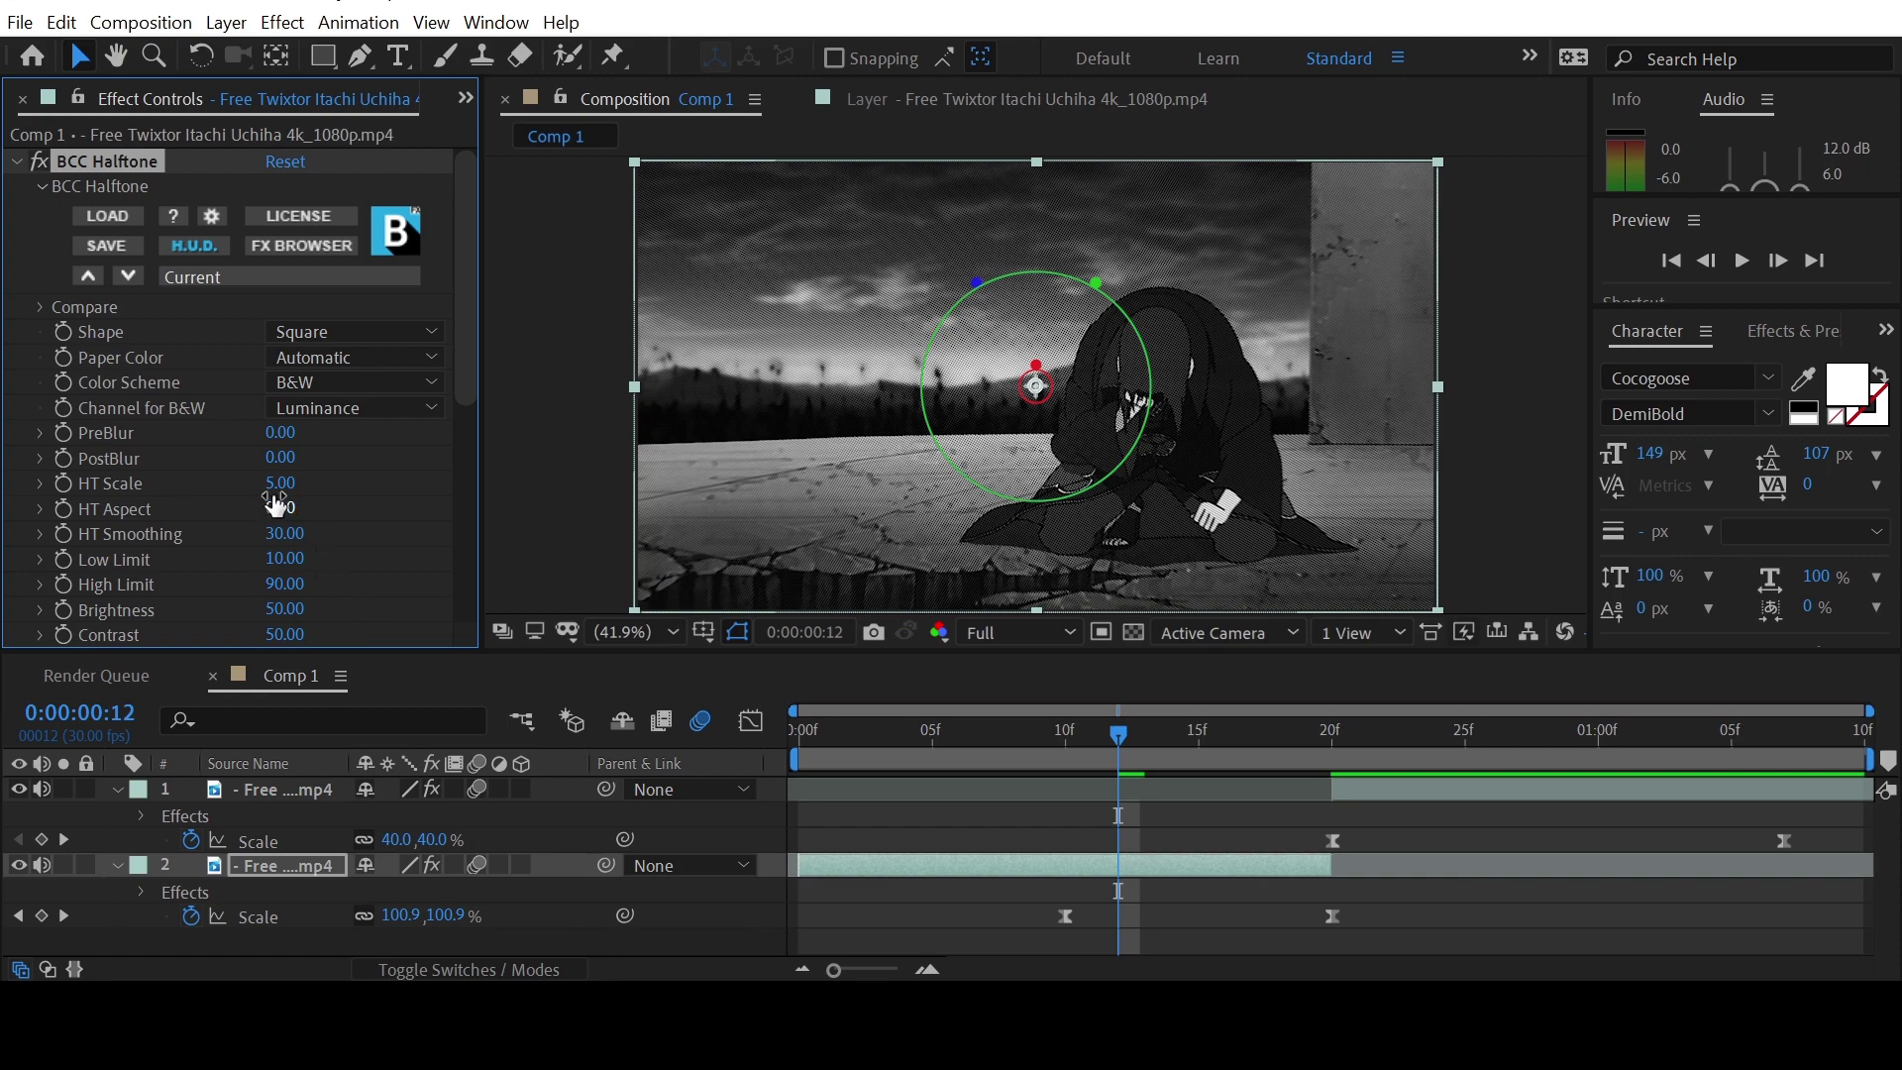
mouse_move(277, 486)
left_mouse_down()
mouse_move(356, 494)
mouse_move(262, 508)
mouse_move(267, 485)
left_mouse_up()
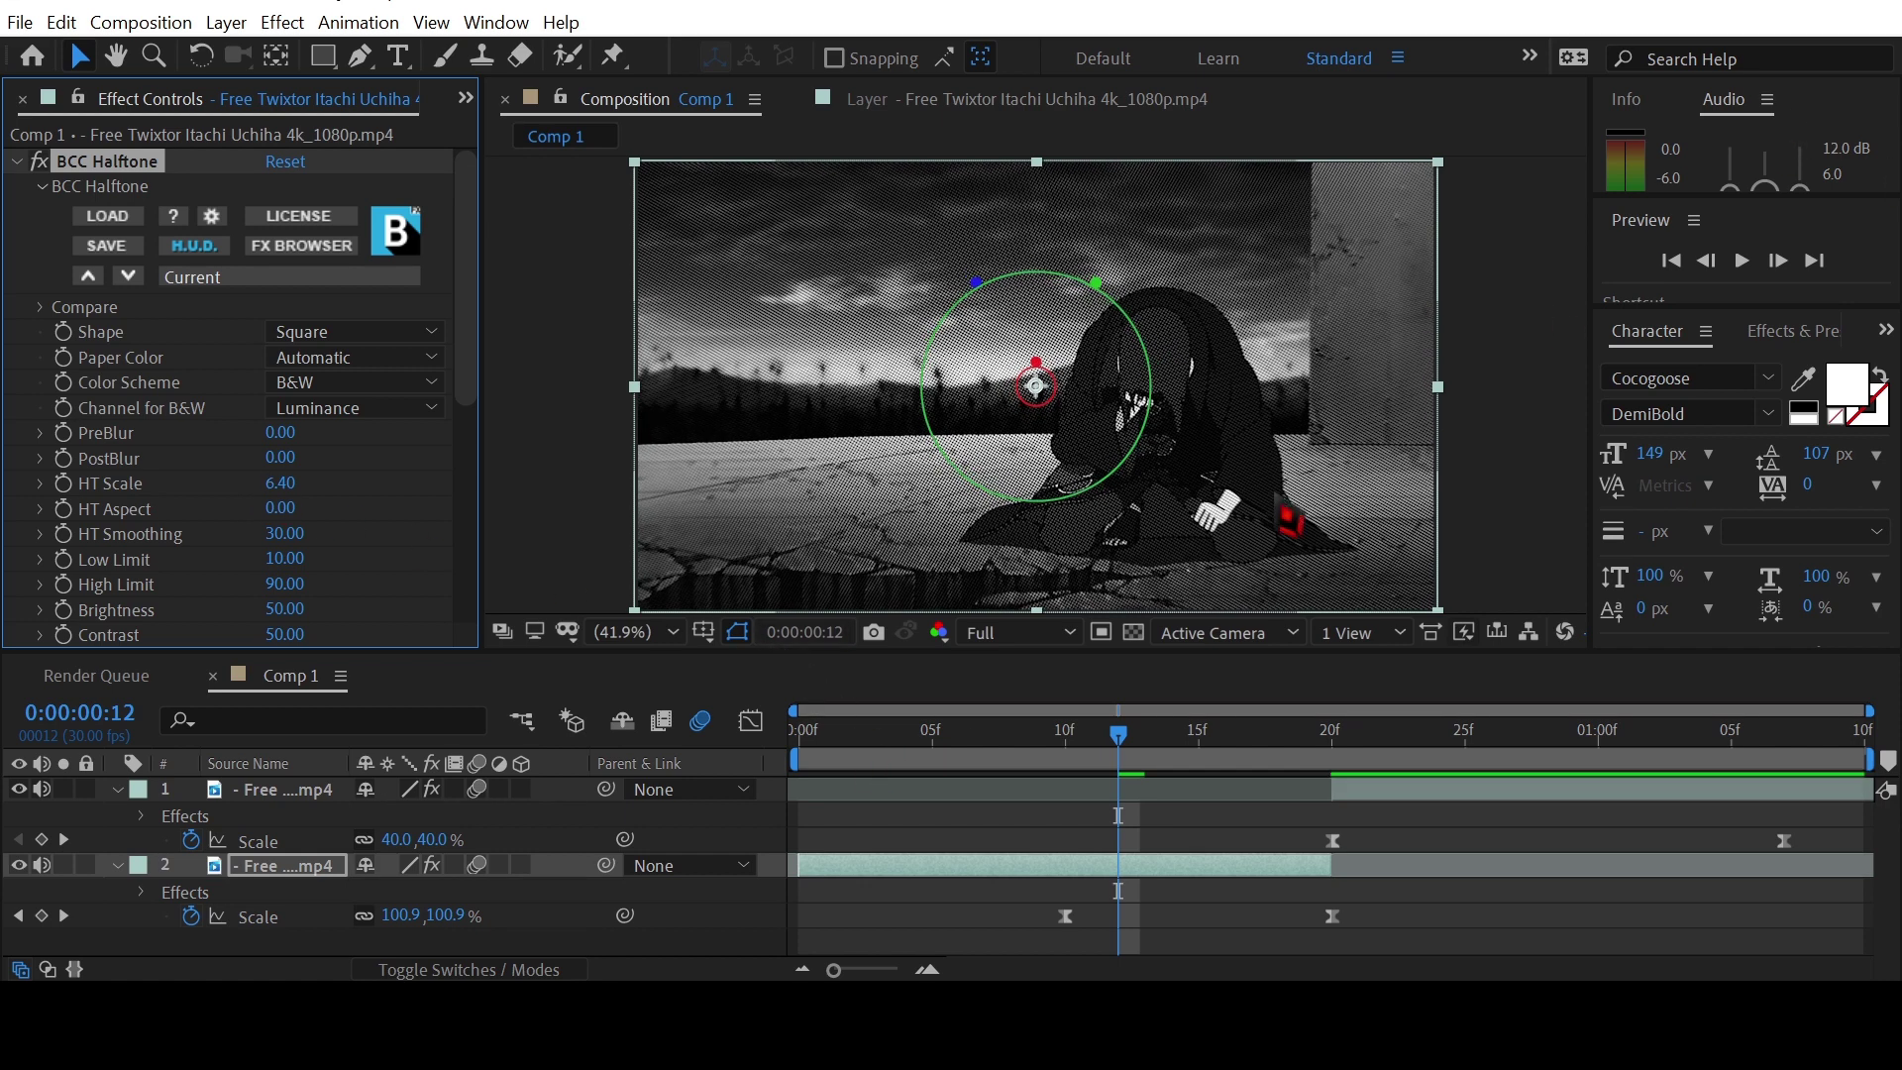
key("Home")
key("space")
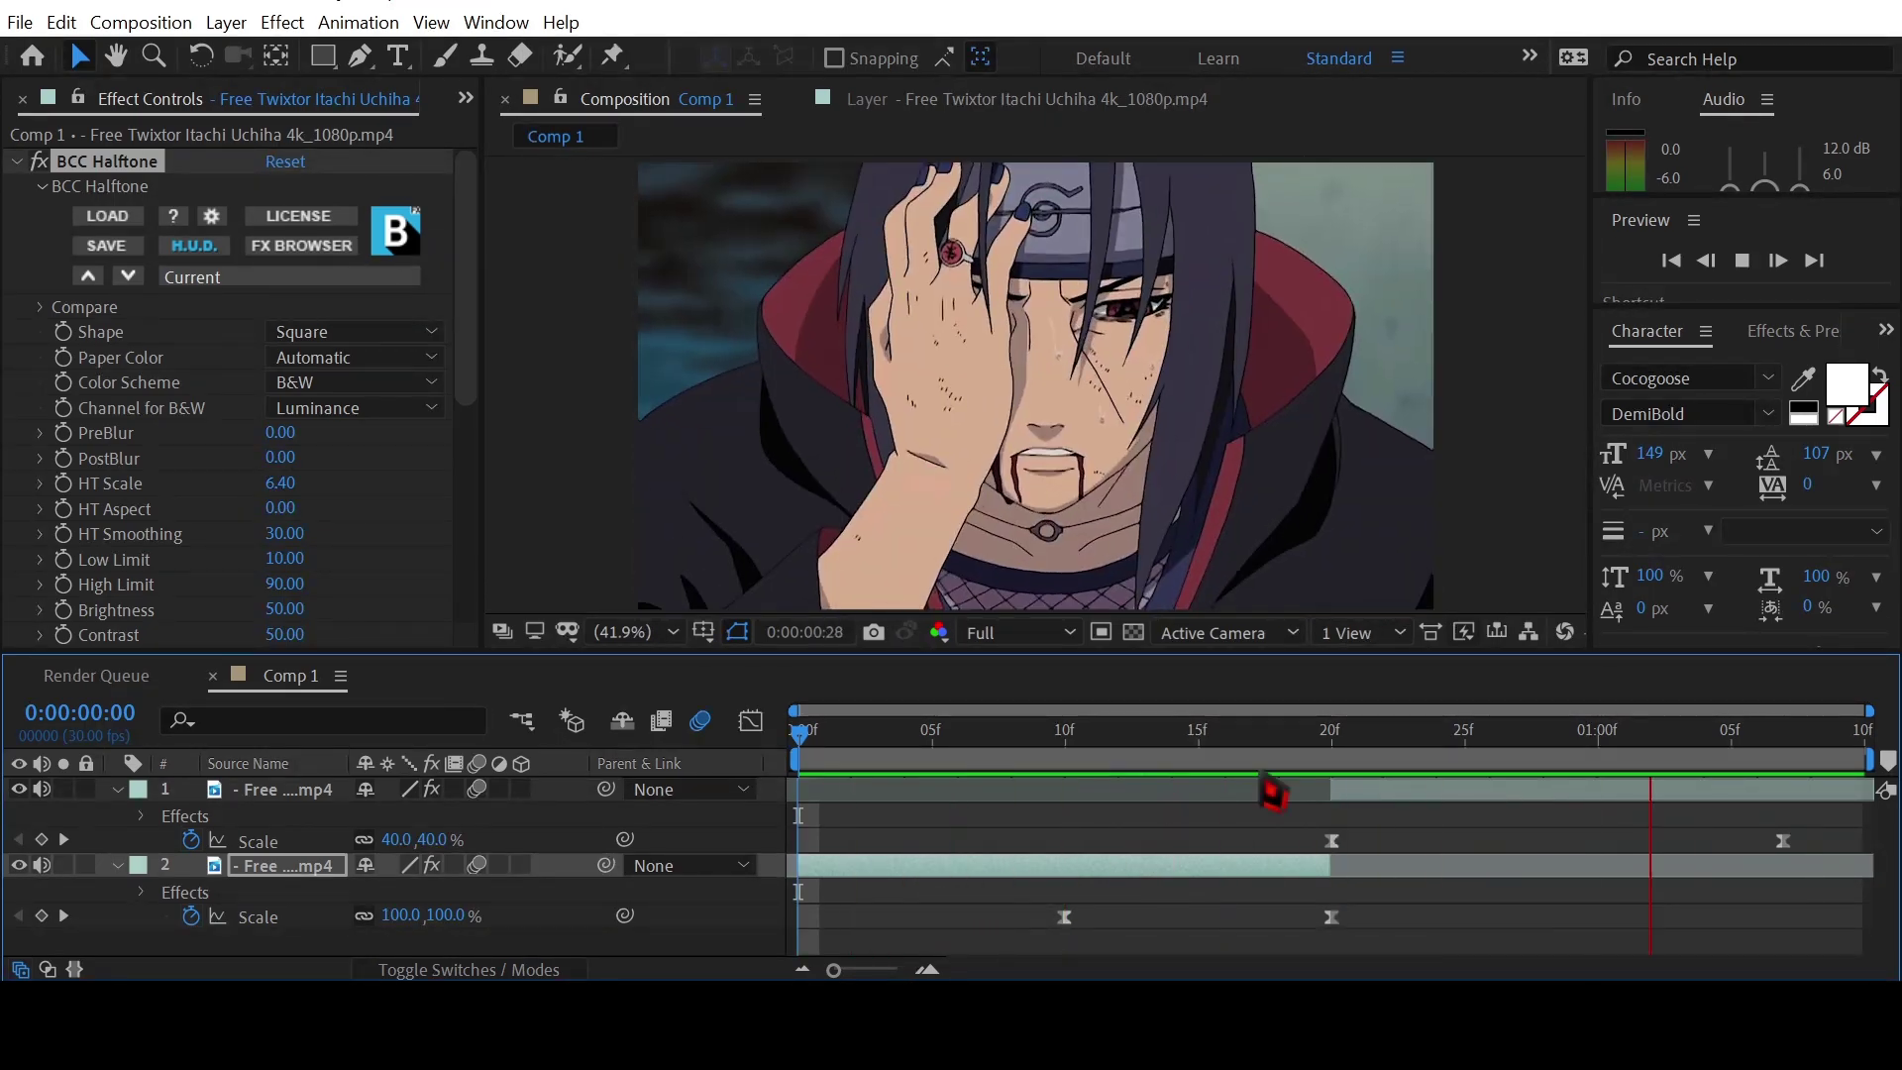
Stop the preview at frame 13 and select Hinata Hyuga Twixtor.mp4 in the Project panel
left_click(1264, 737)
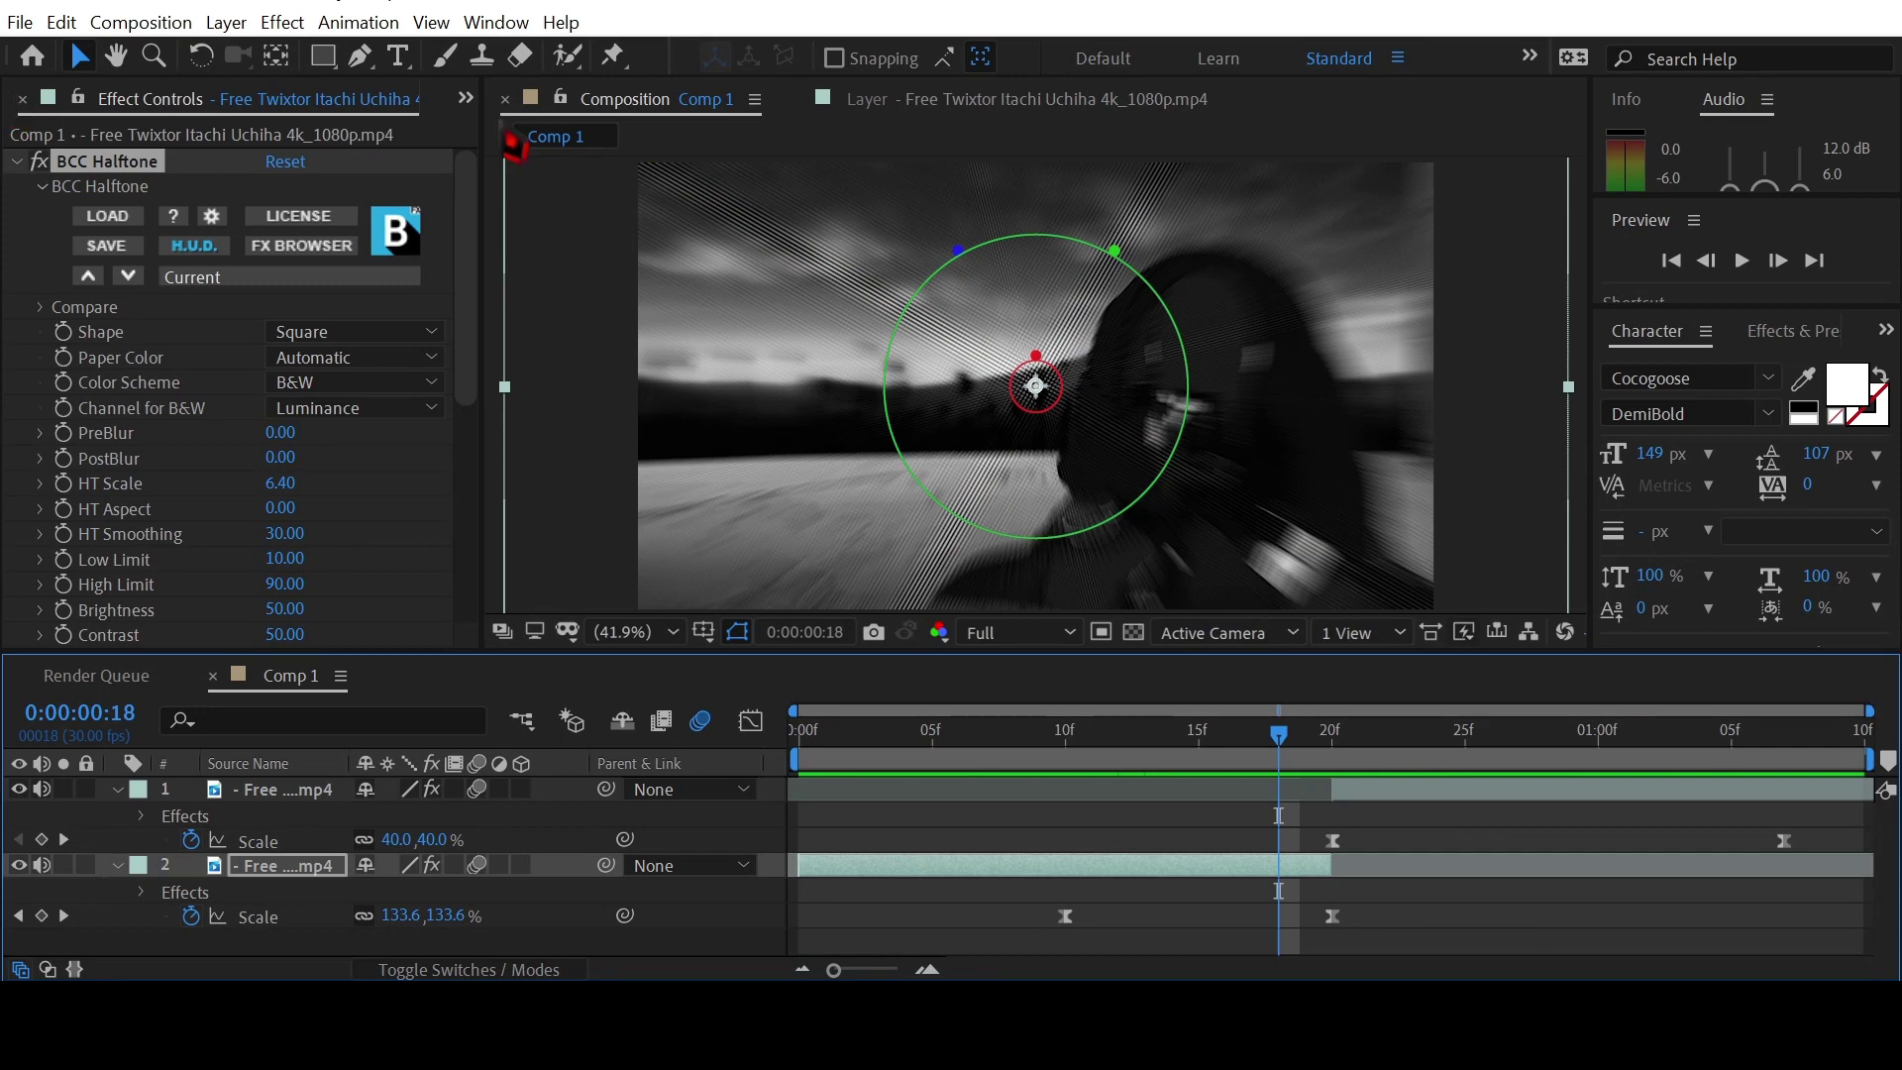
left_click(465, 98)
left_click(503, 135)
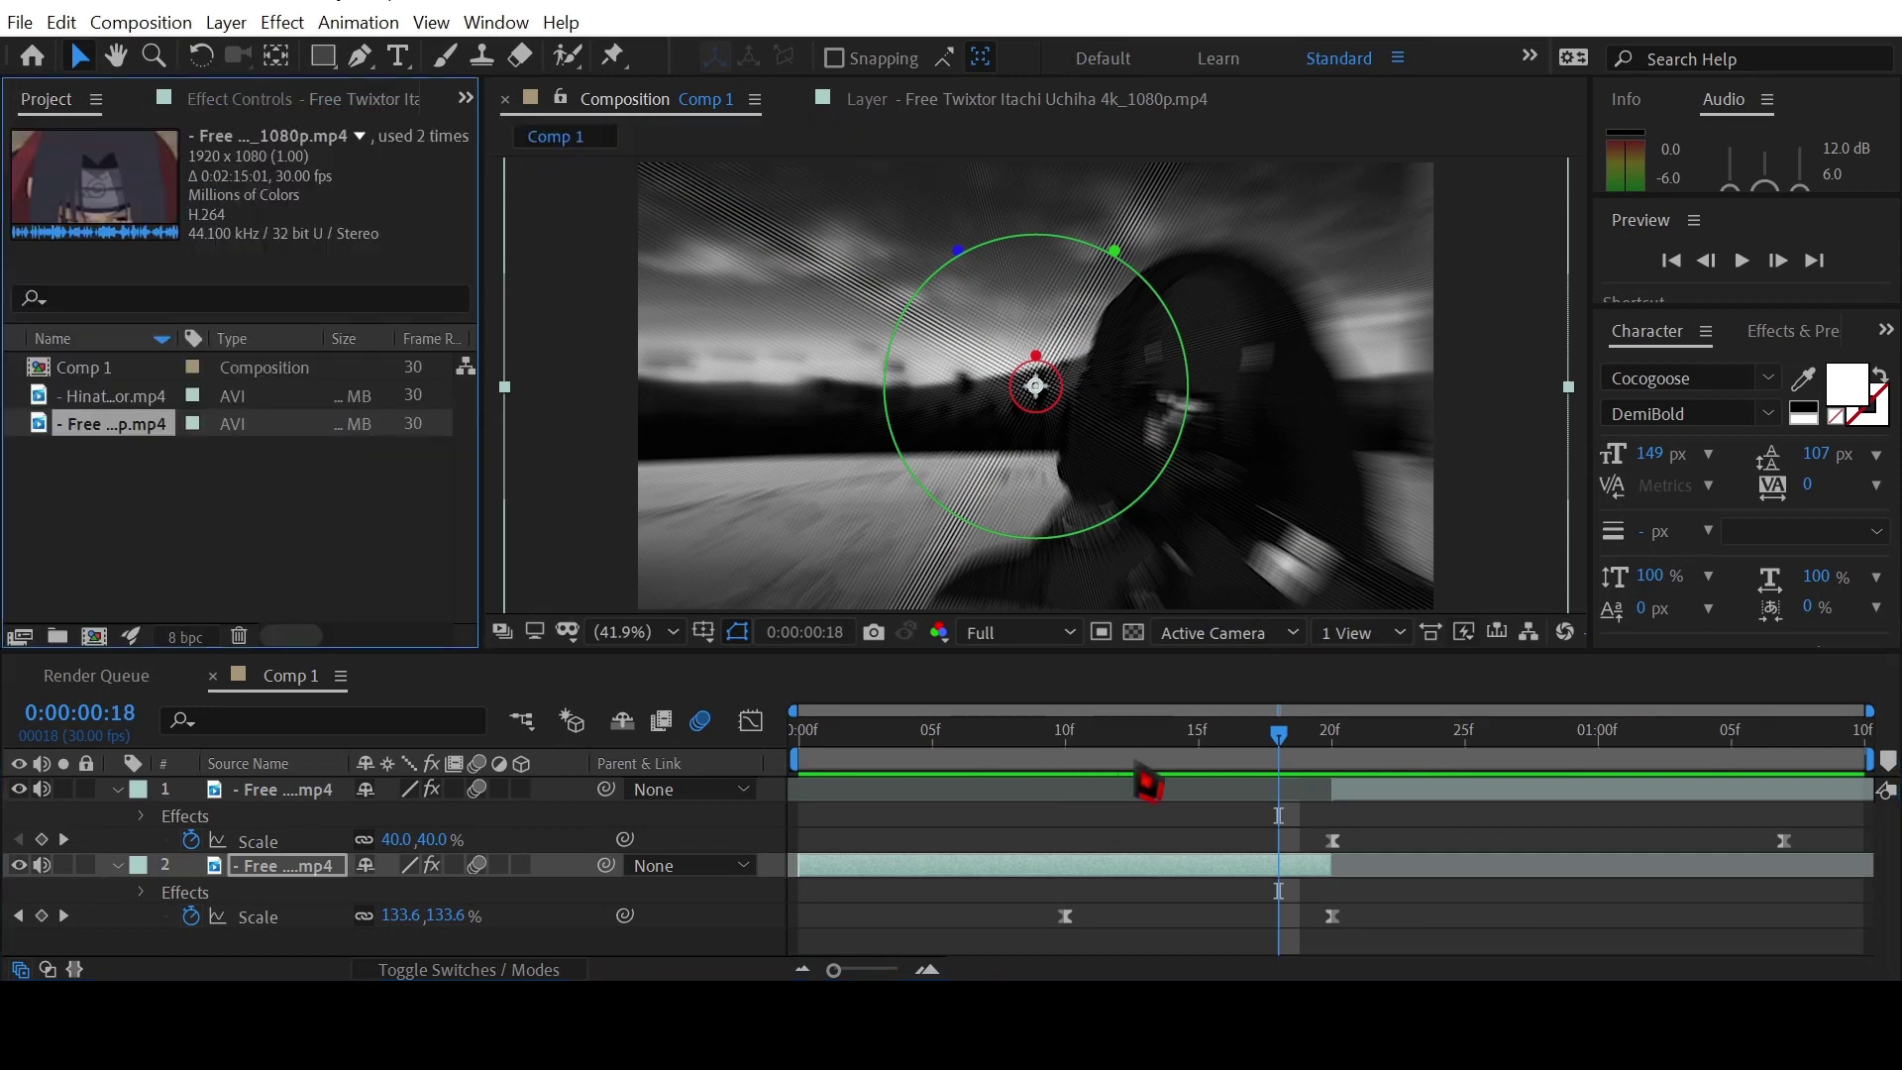
left_click(1145, 733)
left_click(1490, 951)
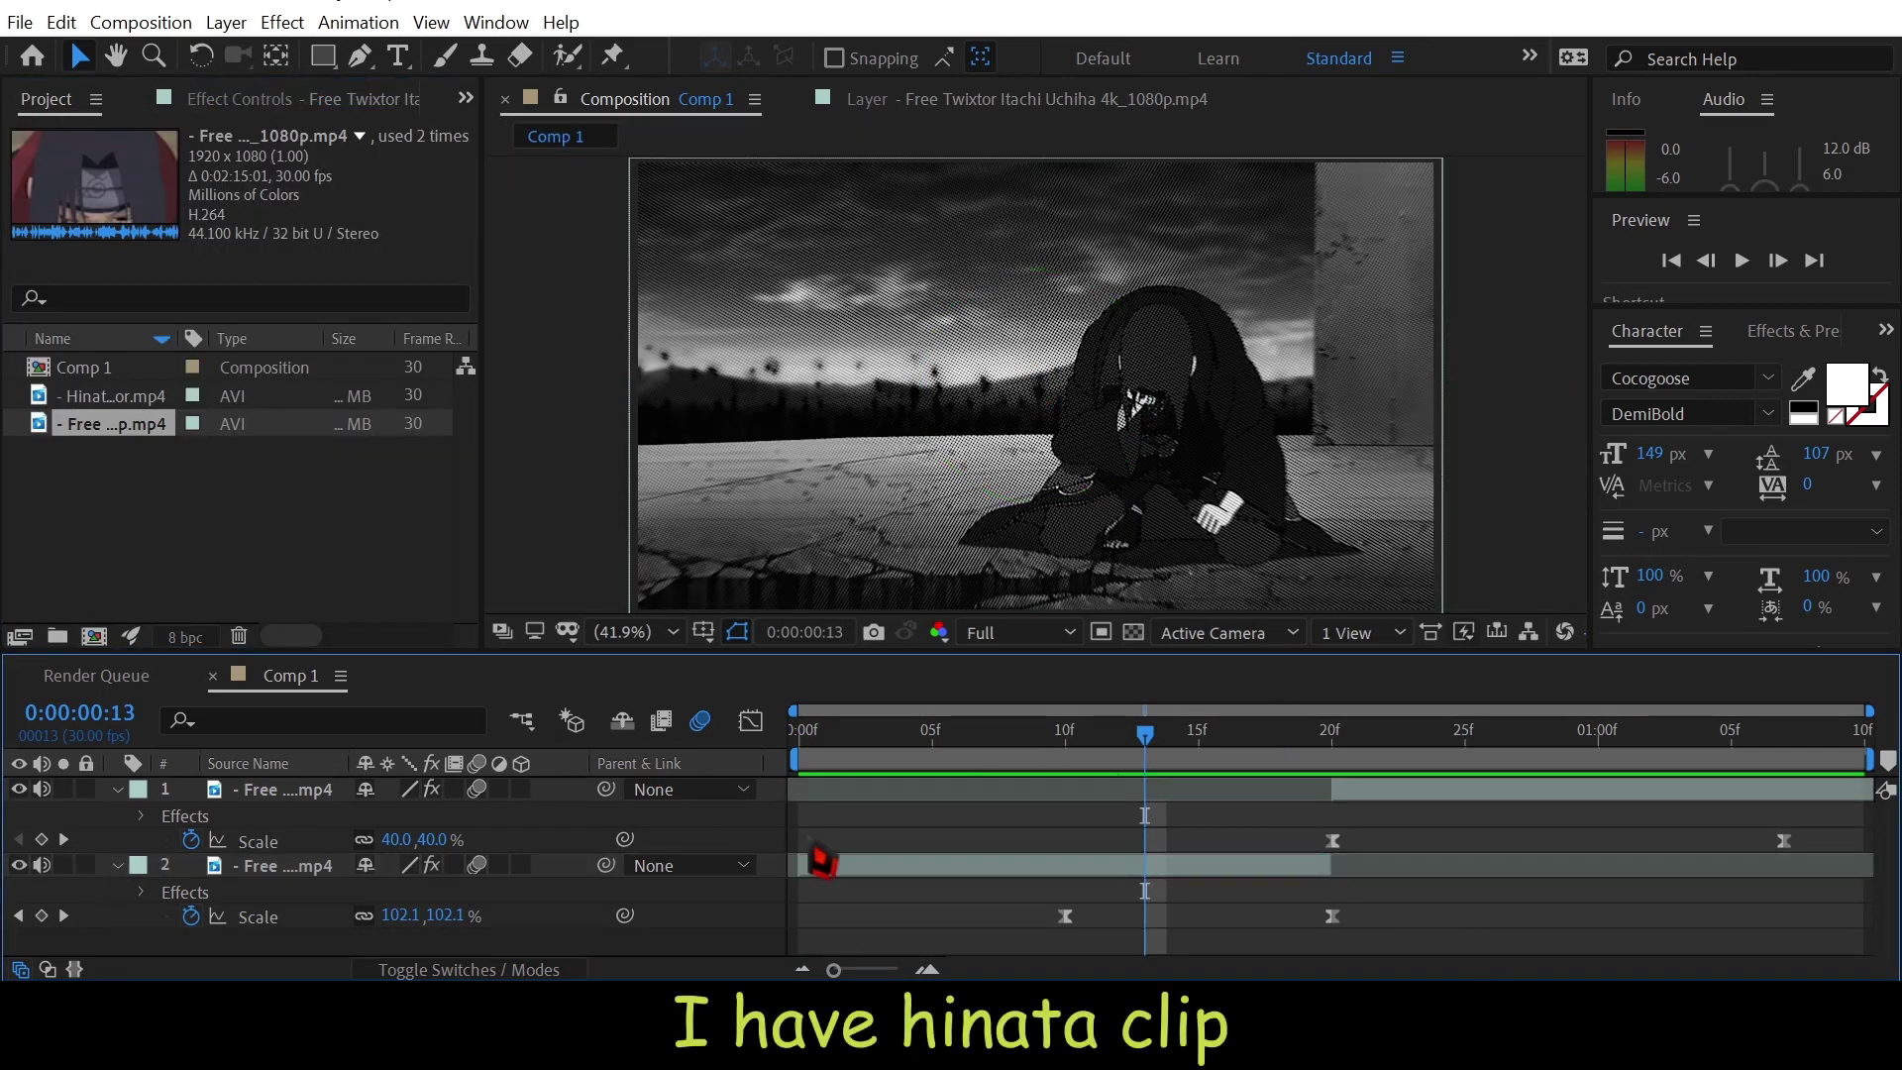
left_click(818, 860)
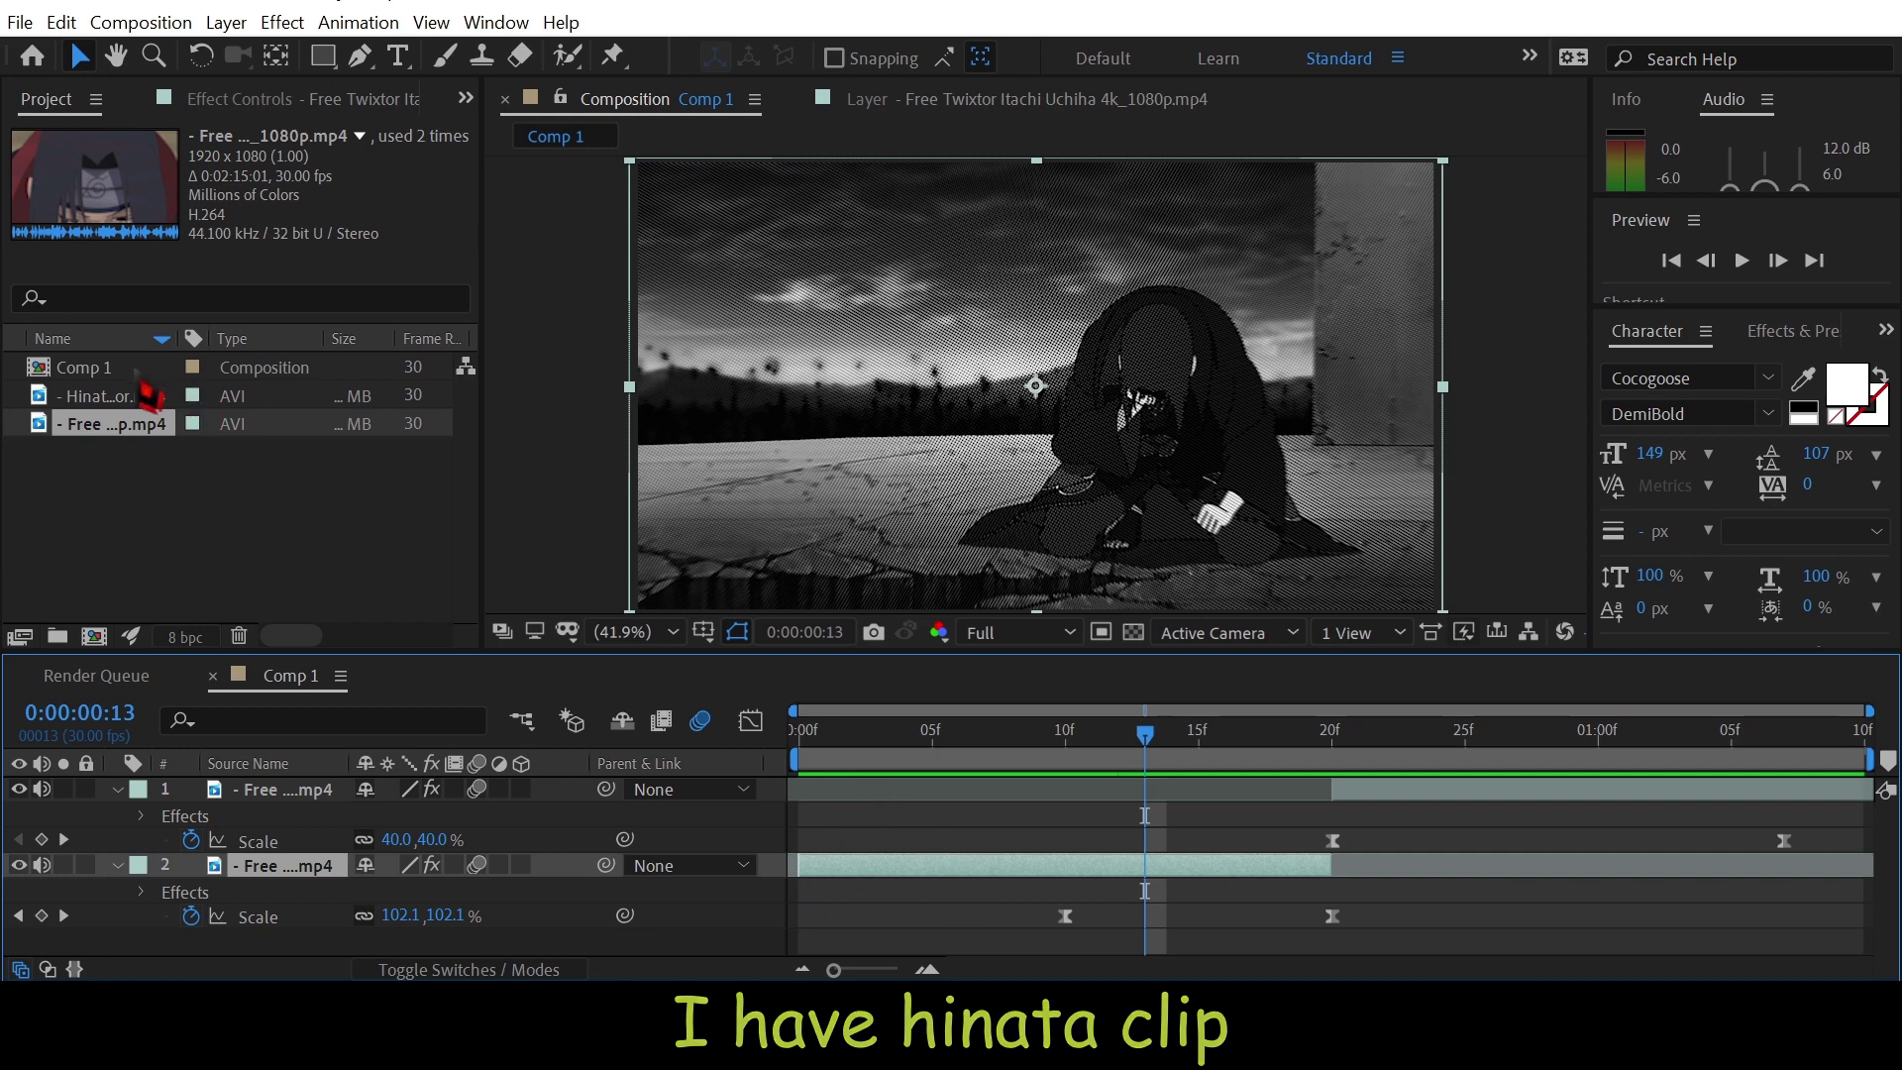
left_click(111, 396)
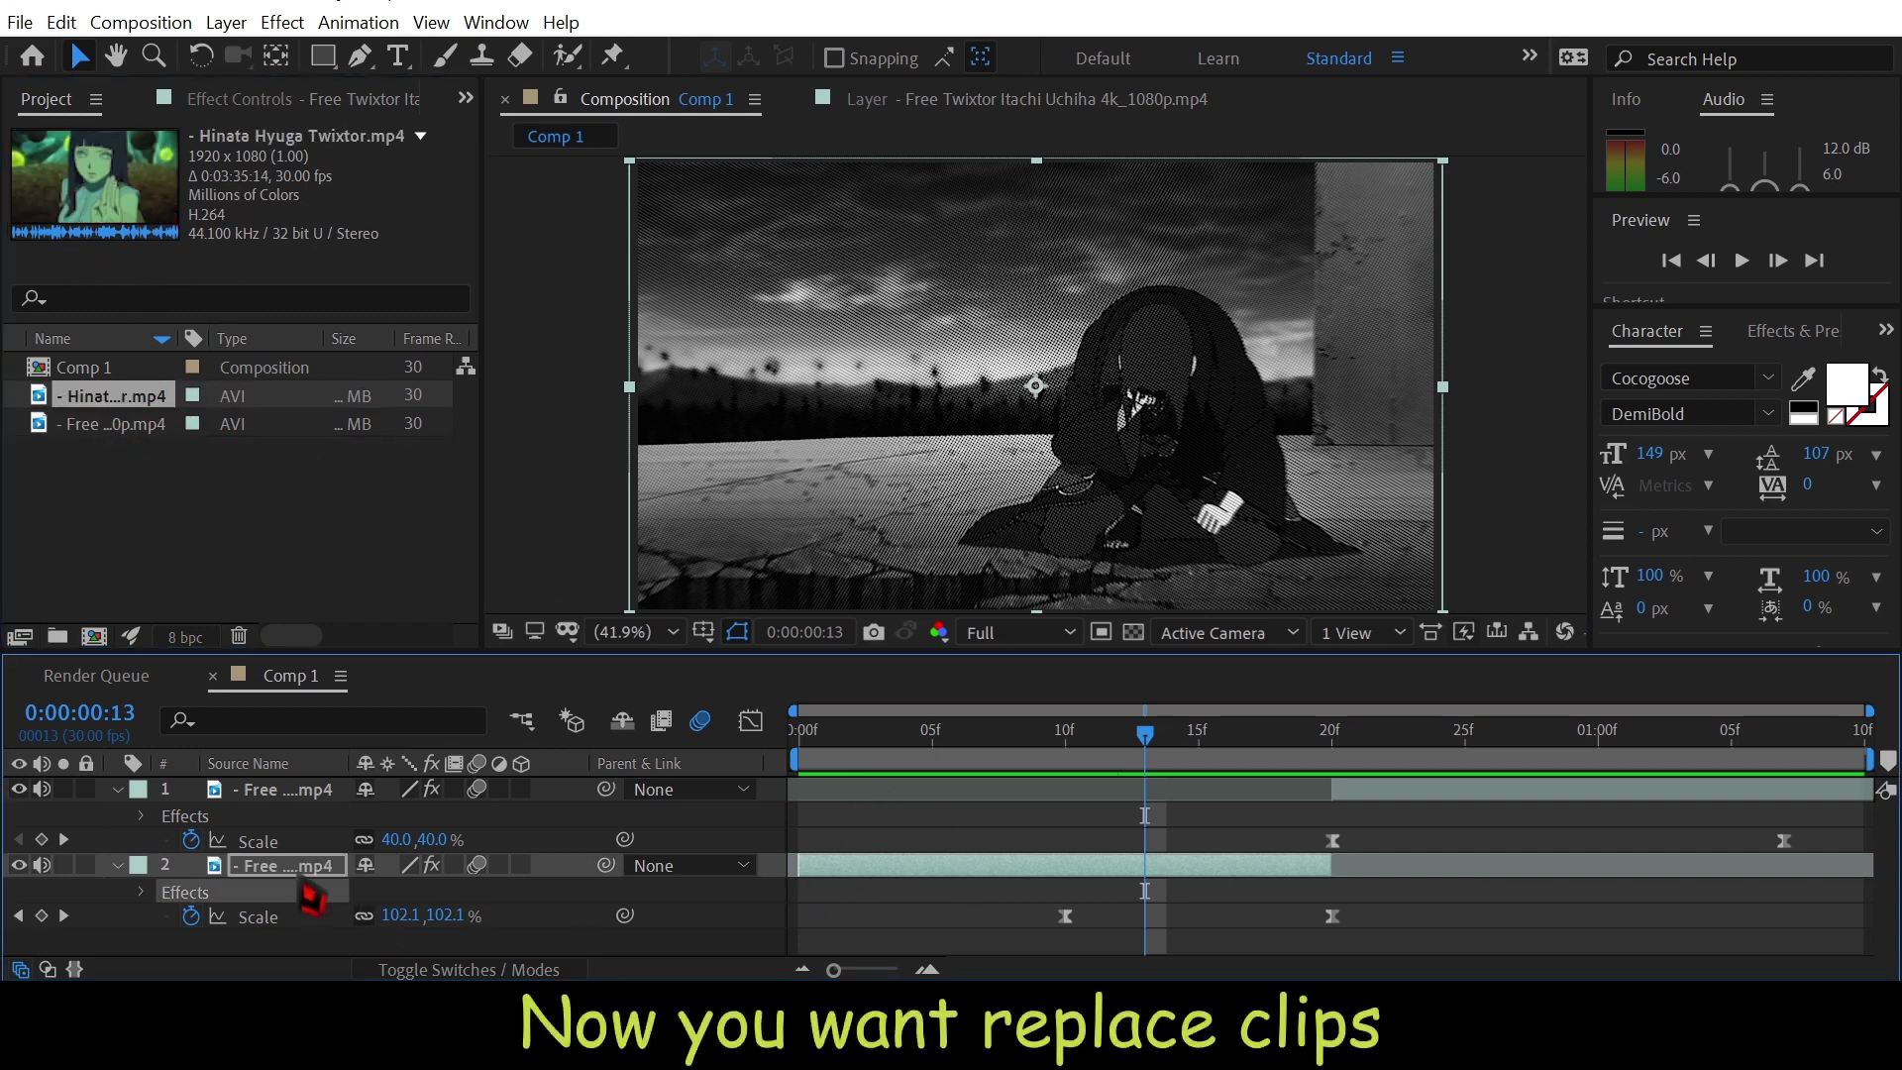
left_click(112, 424)
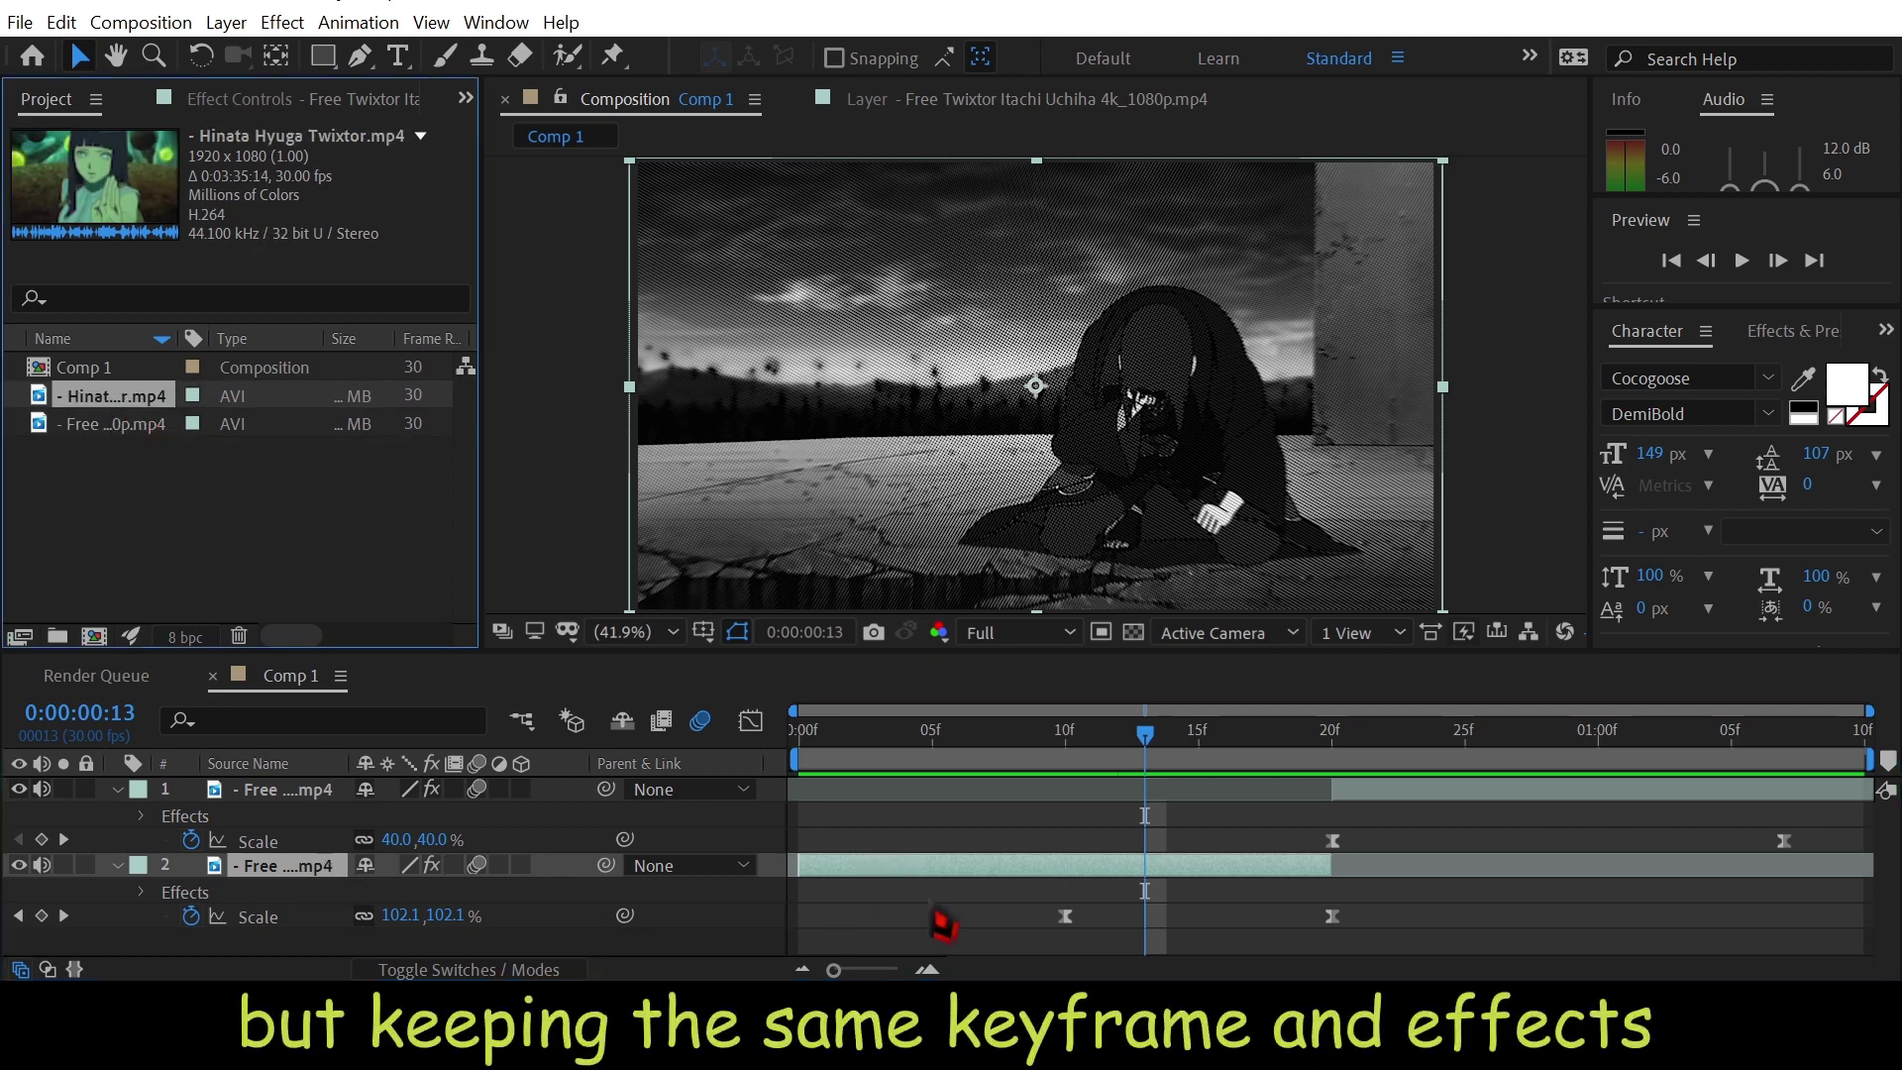
left_click(981, 959)
Alt-drag Hinata Hyuga Twixtor.mp4 onto the kneeling Itachi layer to swap its source
left_click(233, 565)
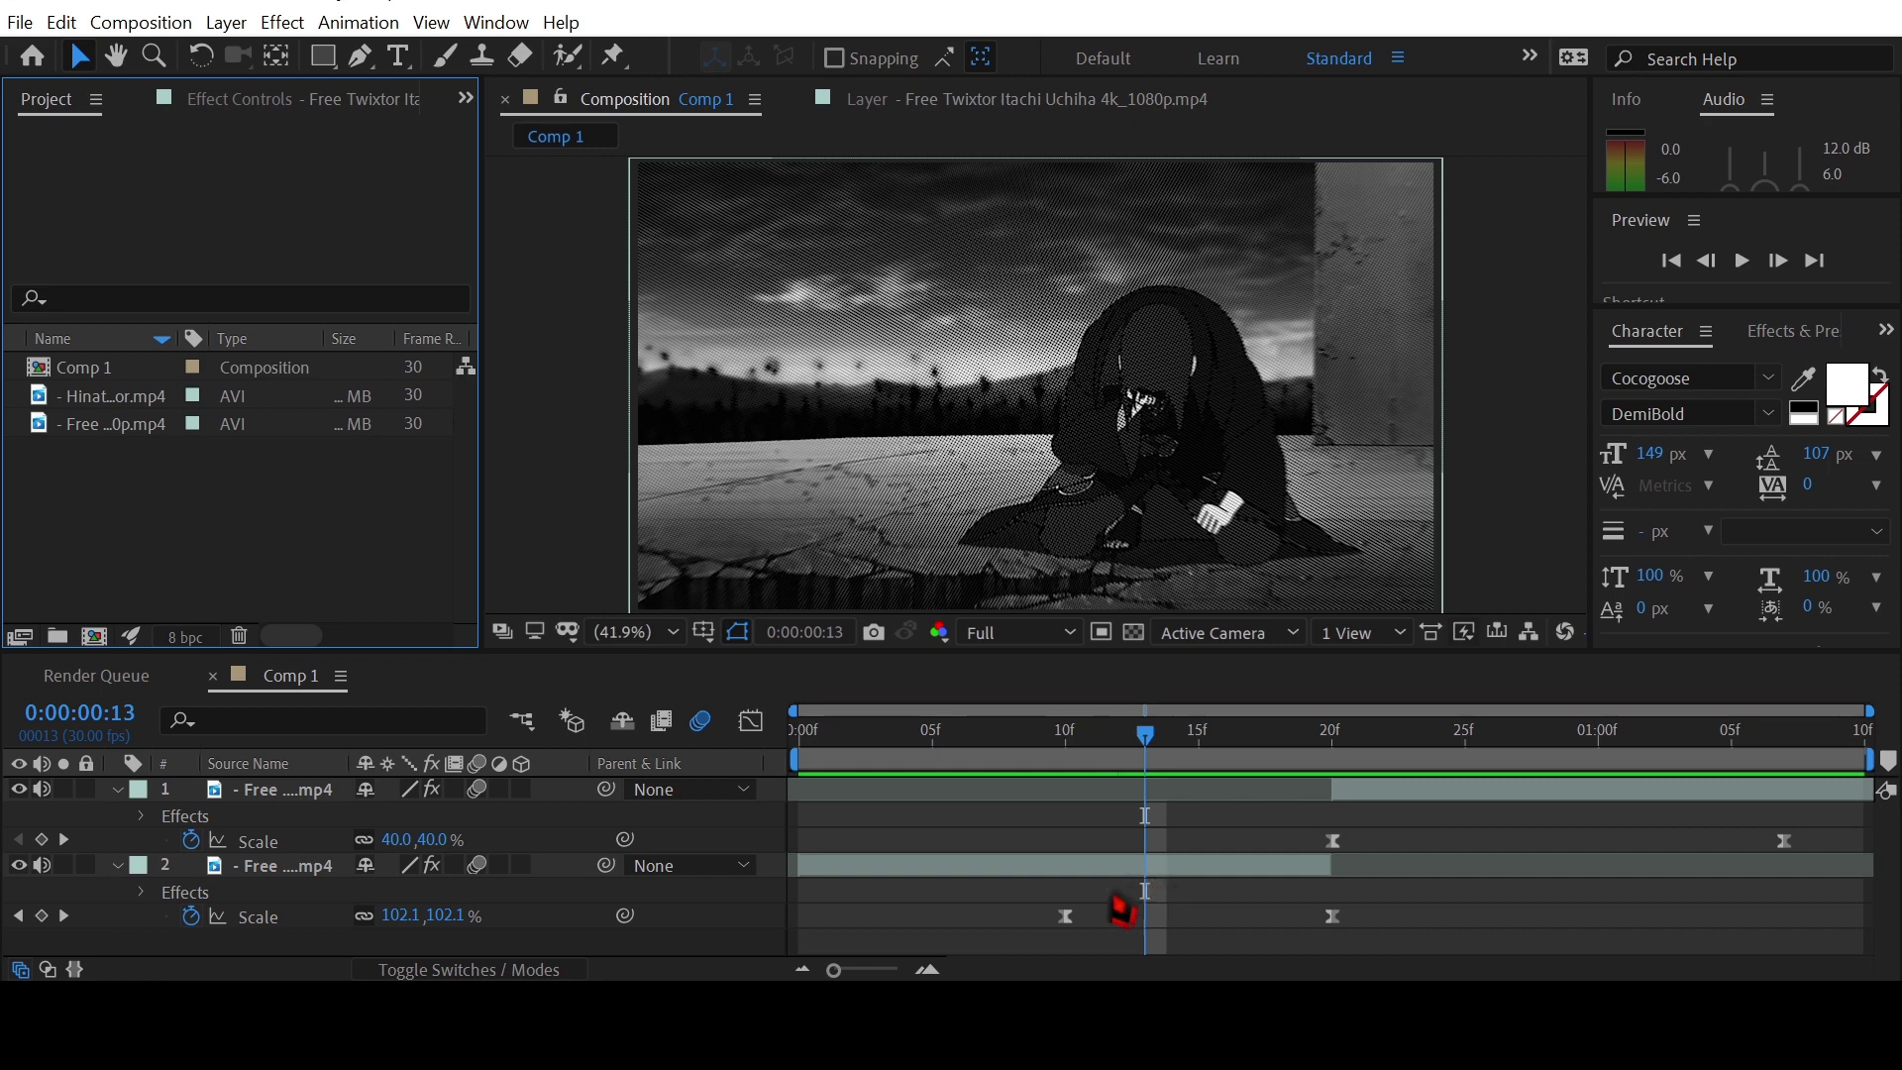
left_click(1011, 871)
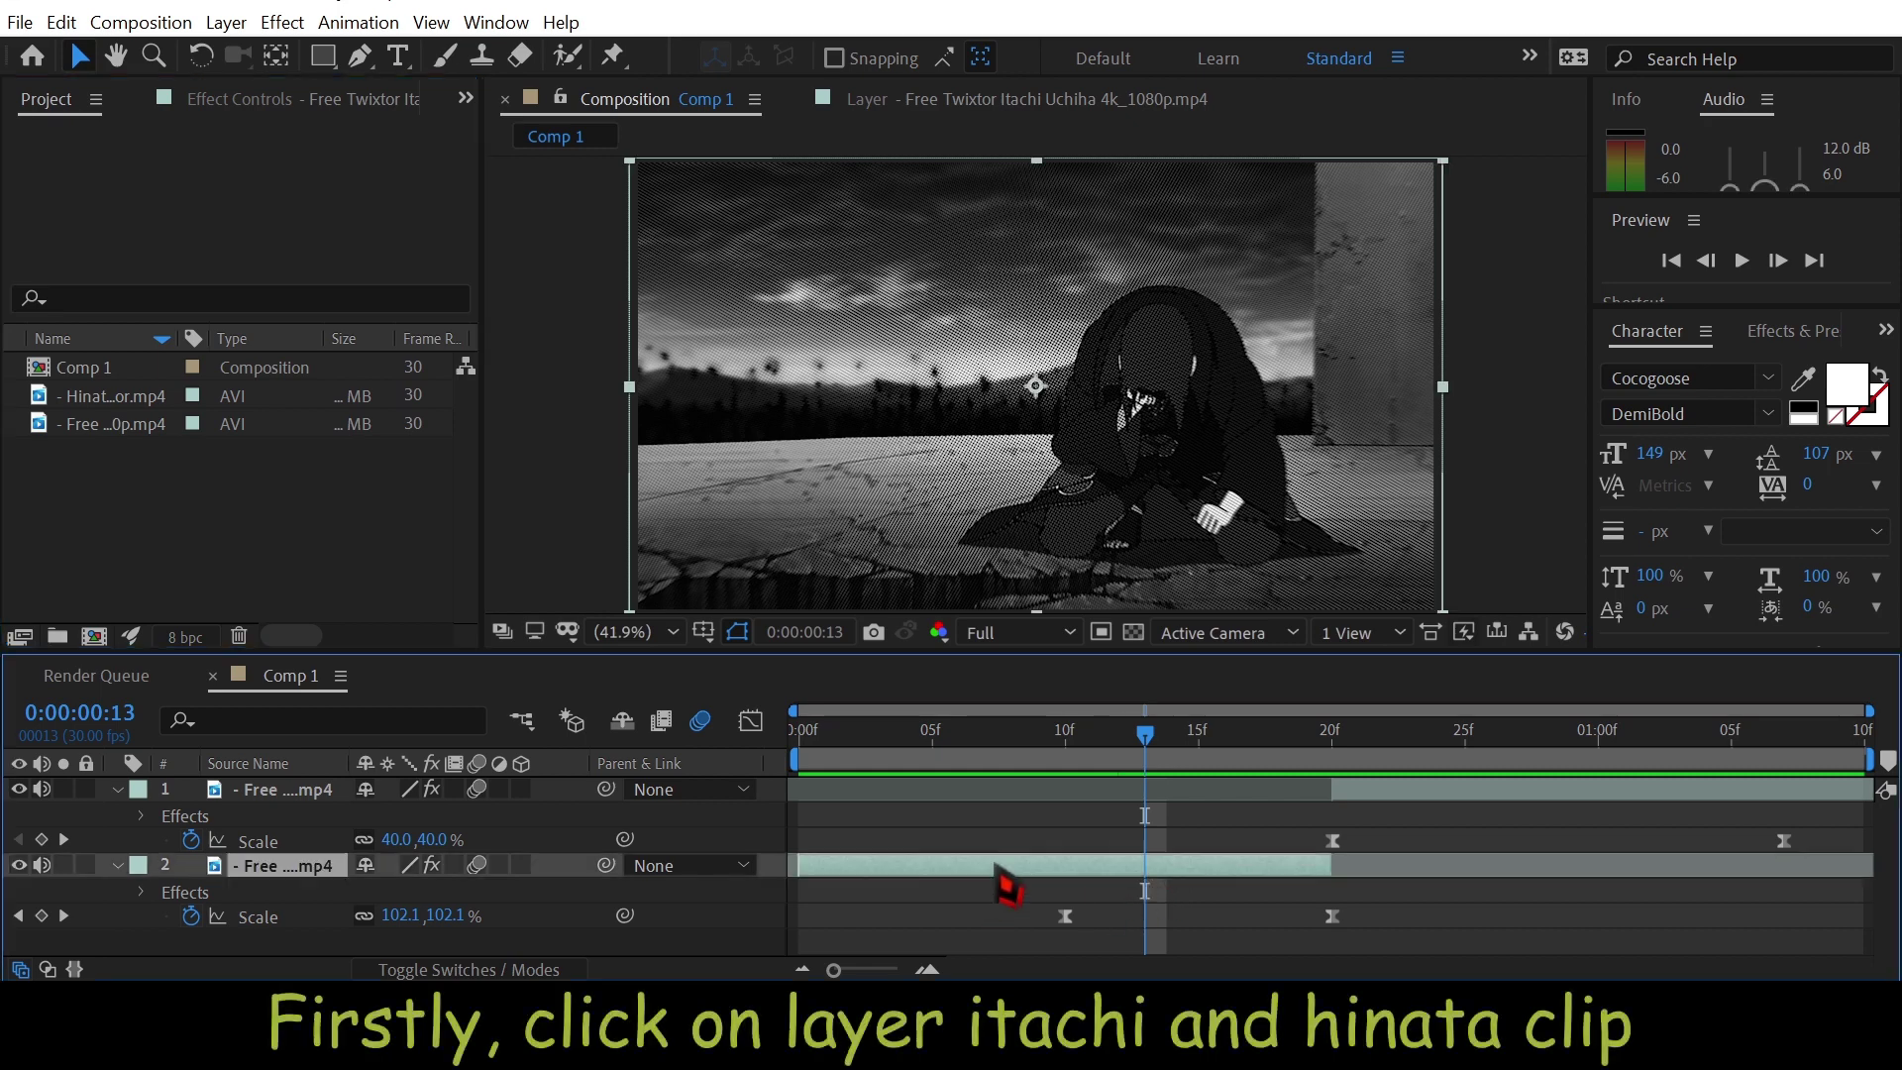
left_click(120, 395)
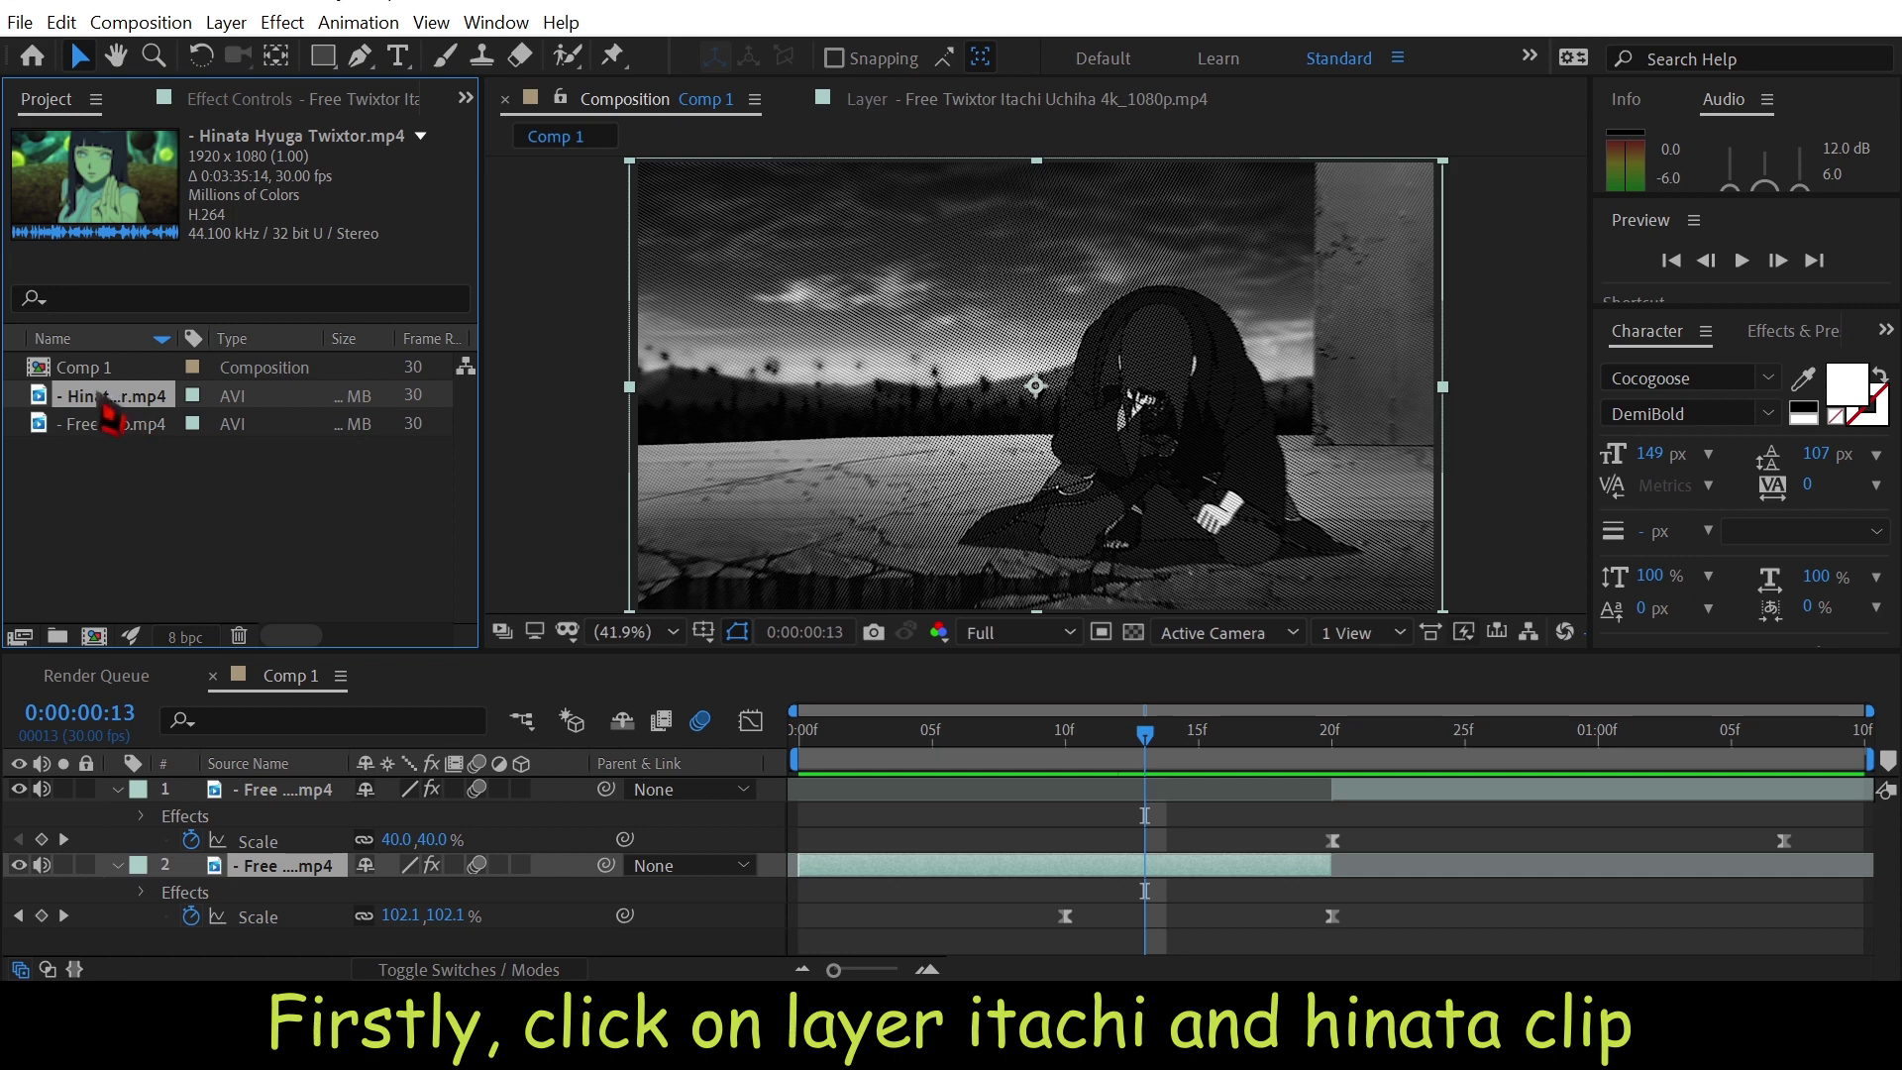
mouse_move(105, 398)
left_mouse_down()
mouse_move(102, 505)
mouse_move(196, 787)
left_mouse_up()
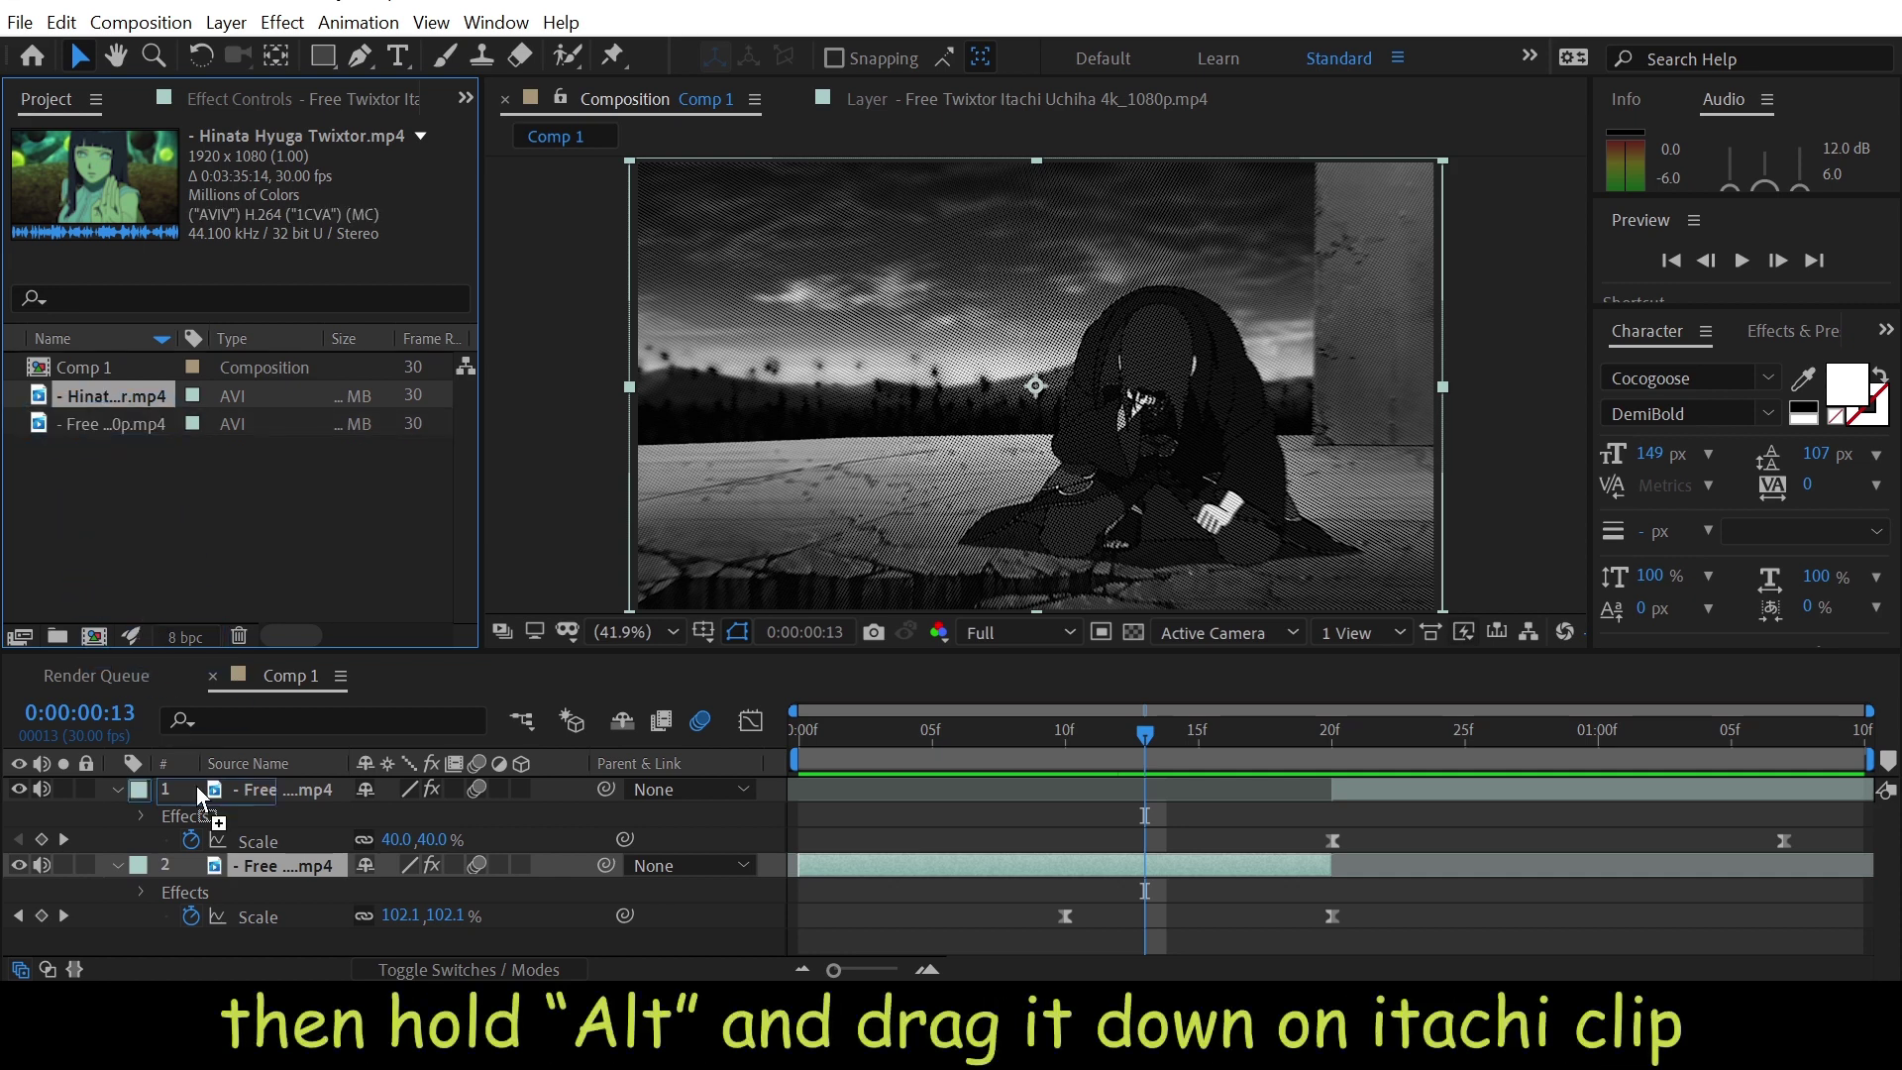
left_click_drag(260, 862, 260, 867)
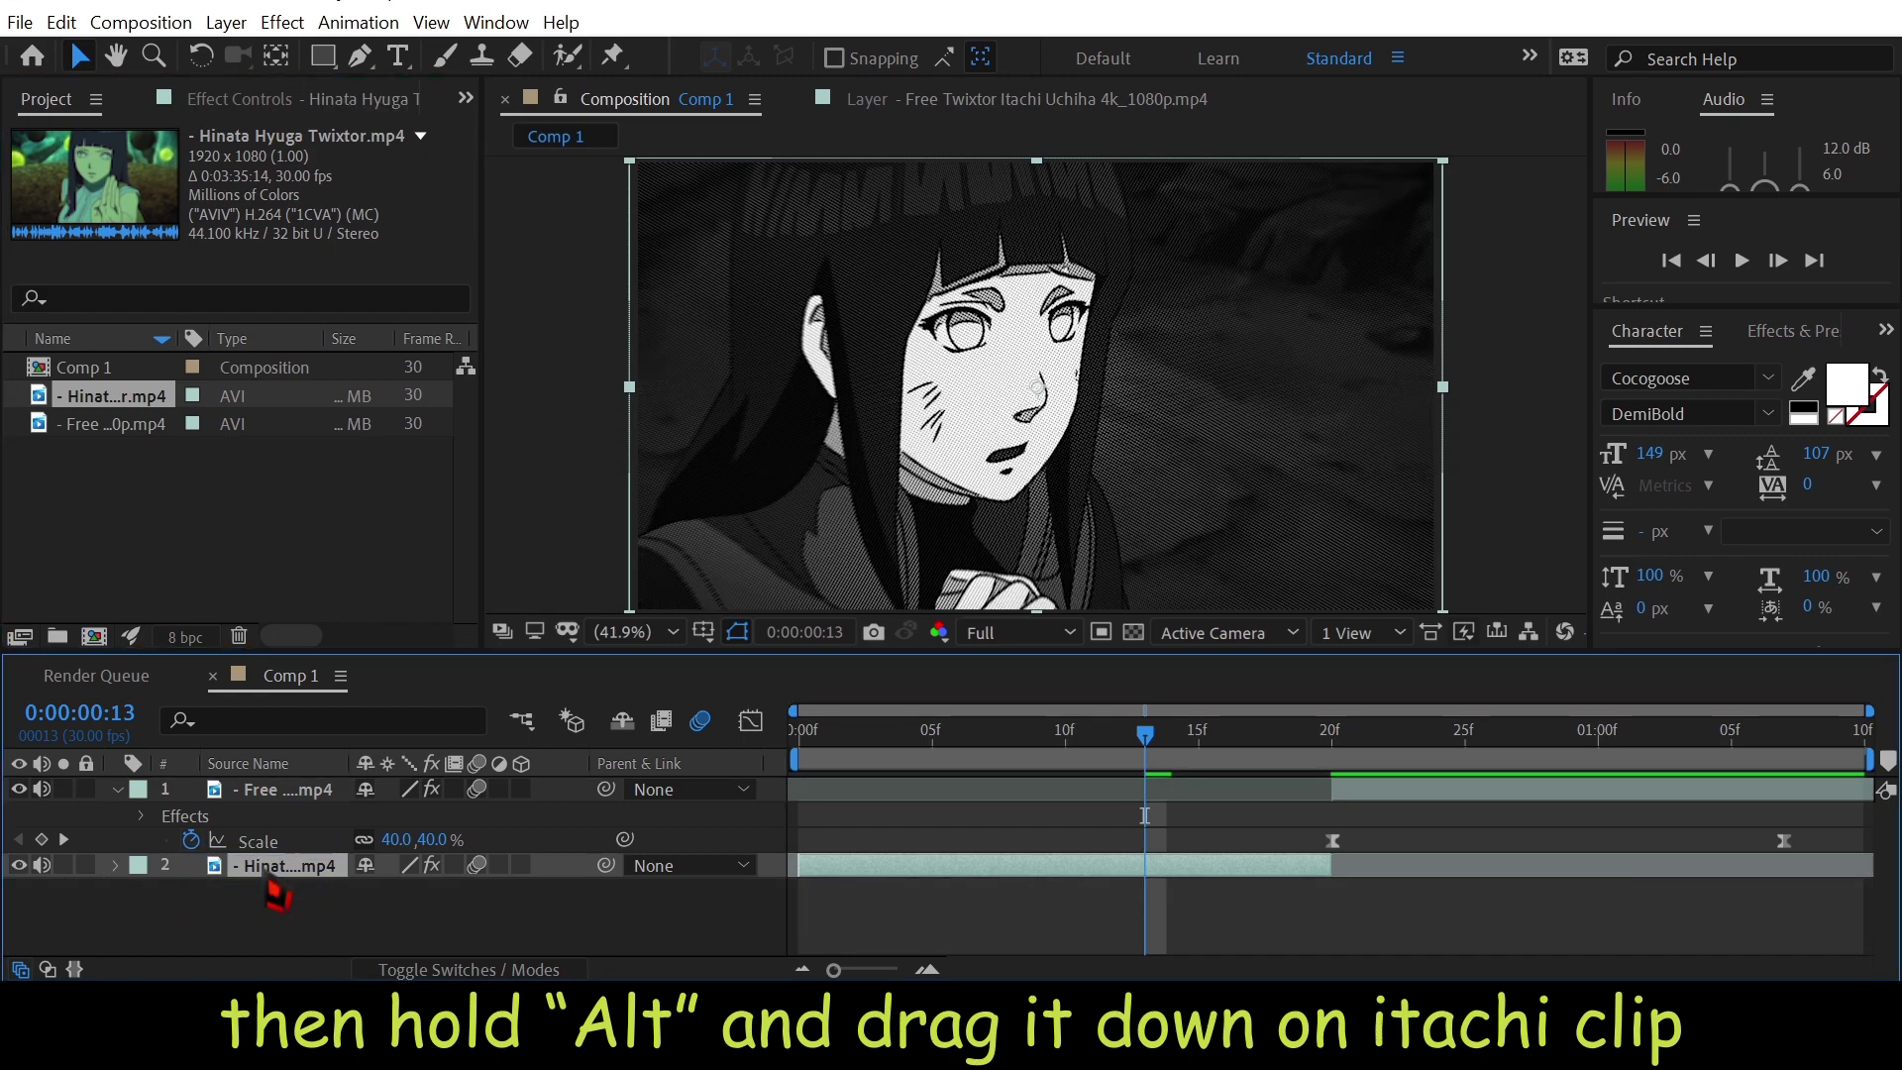
left_click_drag(877, 750, 714, 788)
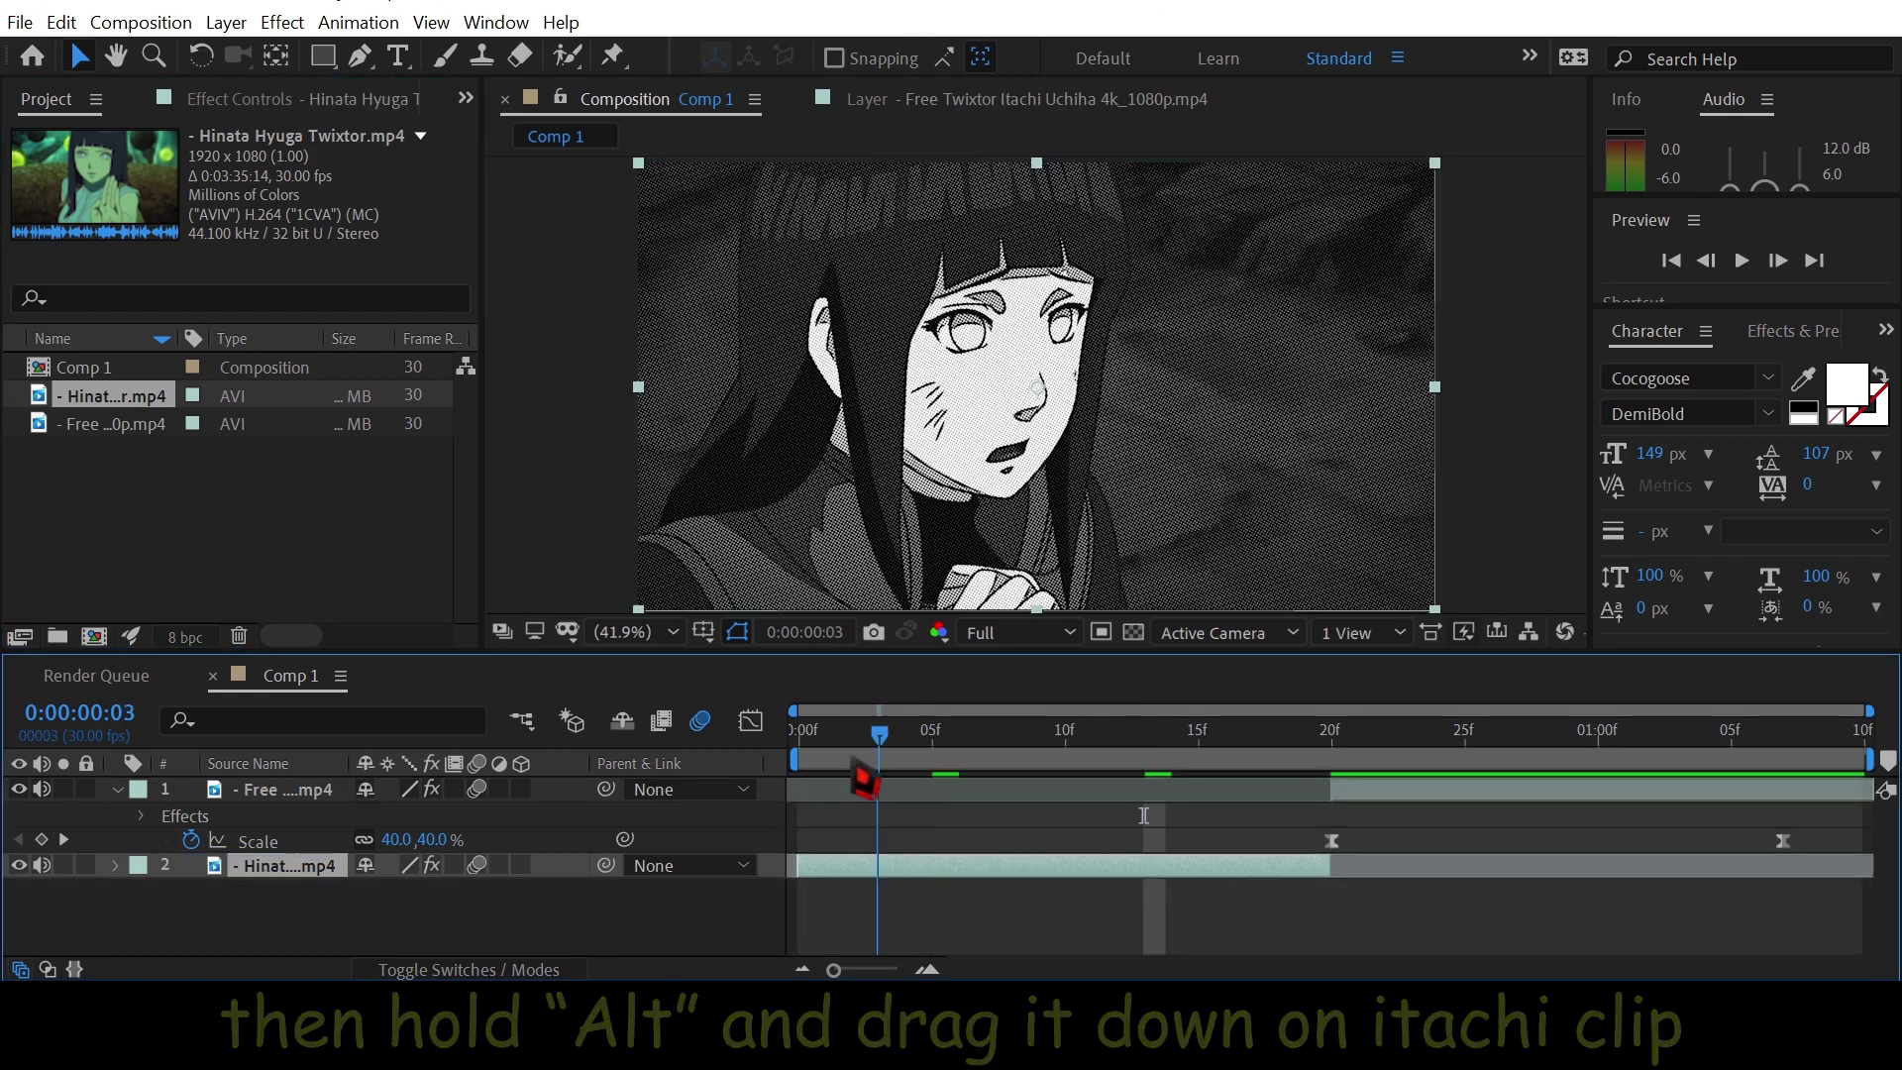
Preview the transition, show Hinata's scale keyframes and BCC Halftone settings, then replay
key("space")
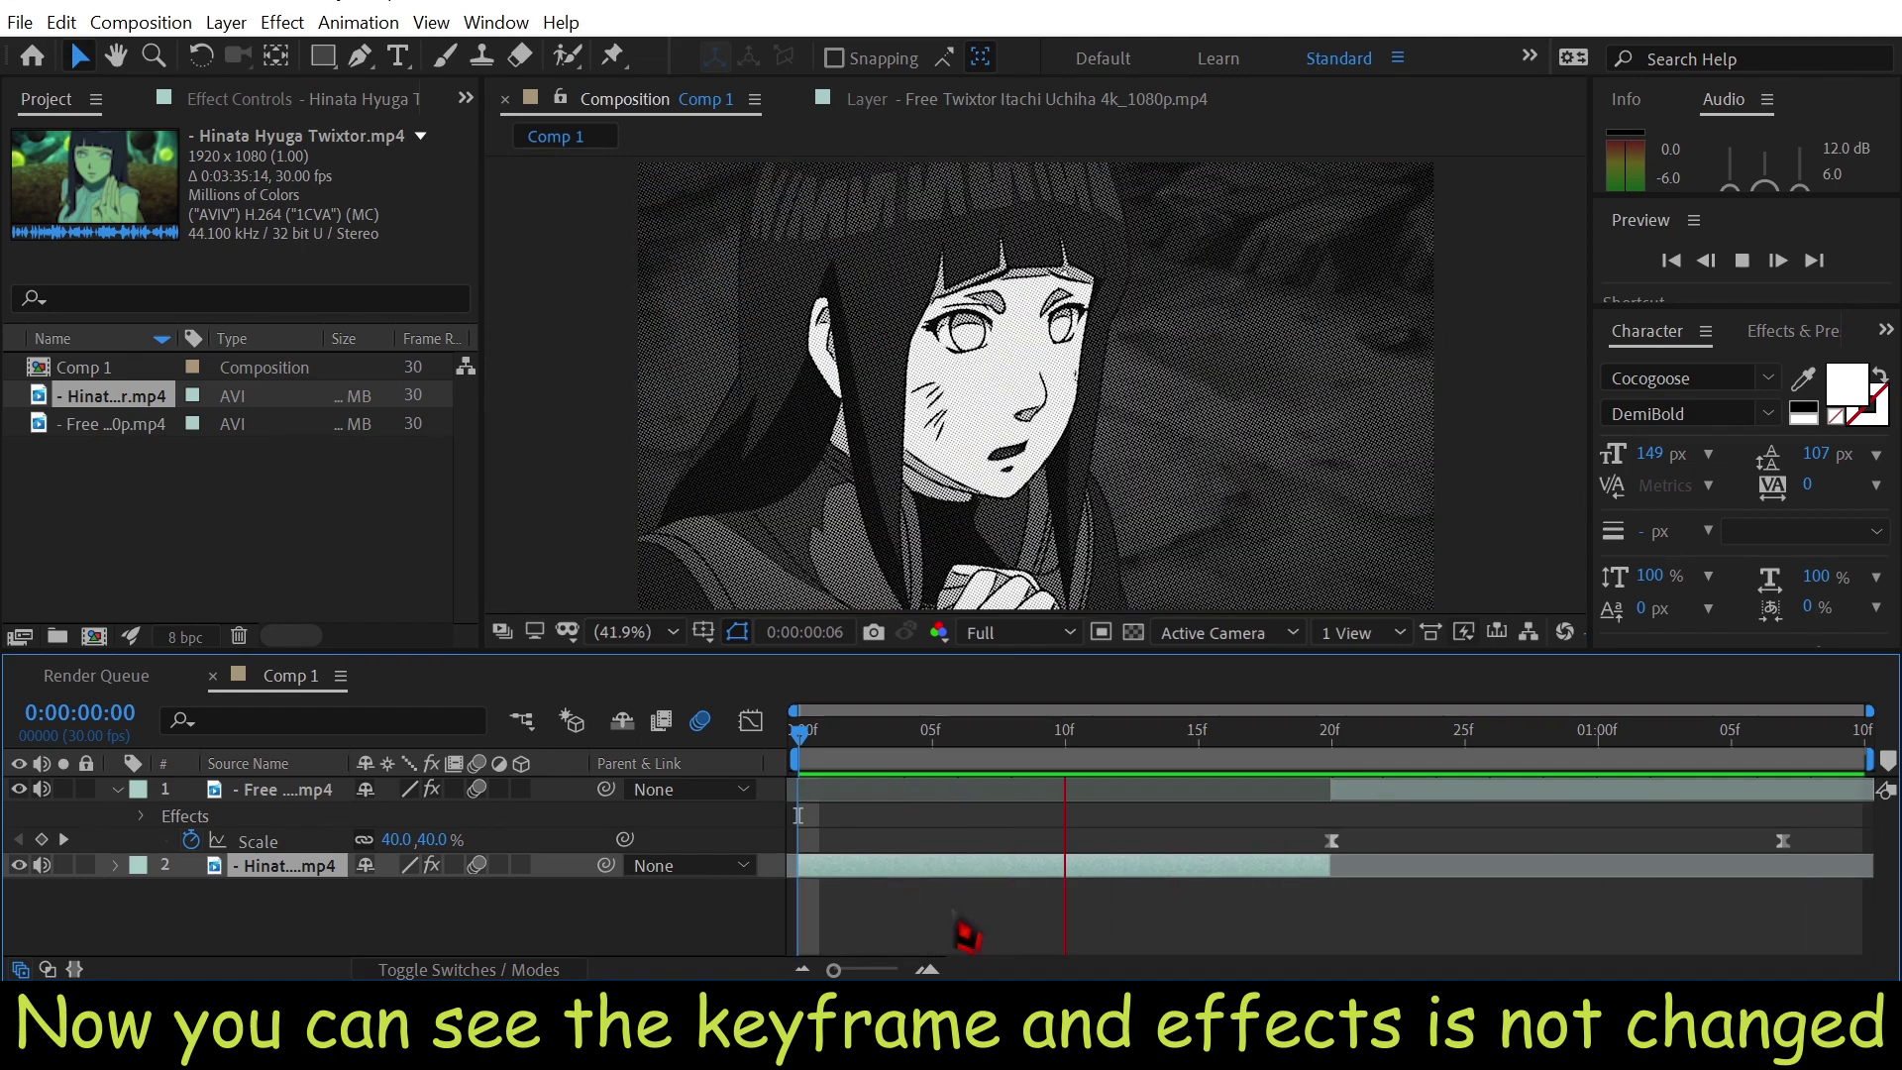
key("space")
left_click(1101, 865)
key("u")
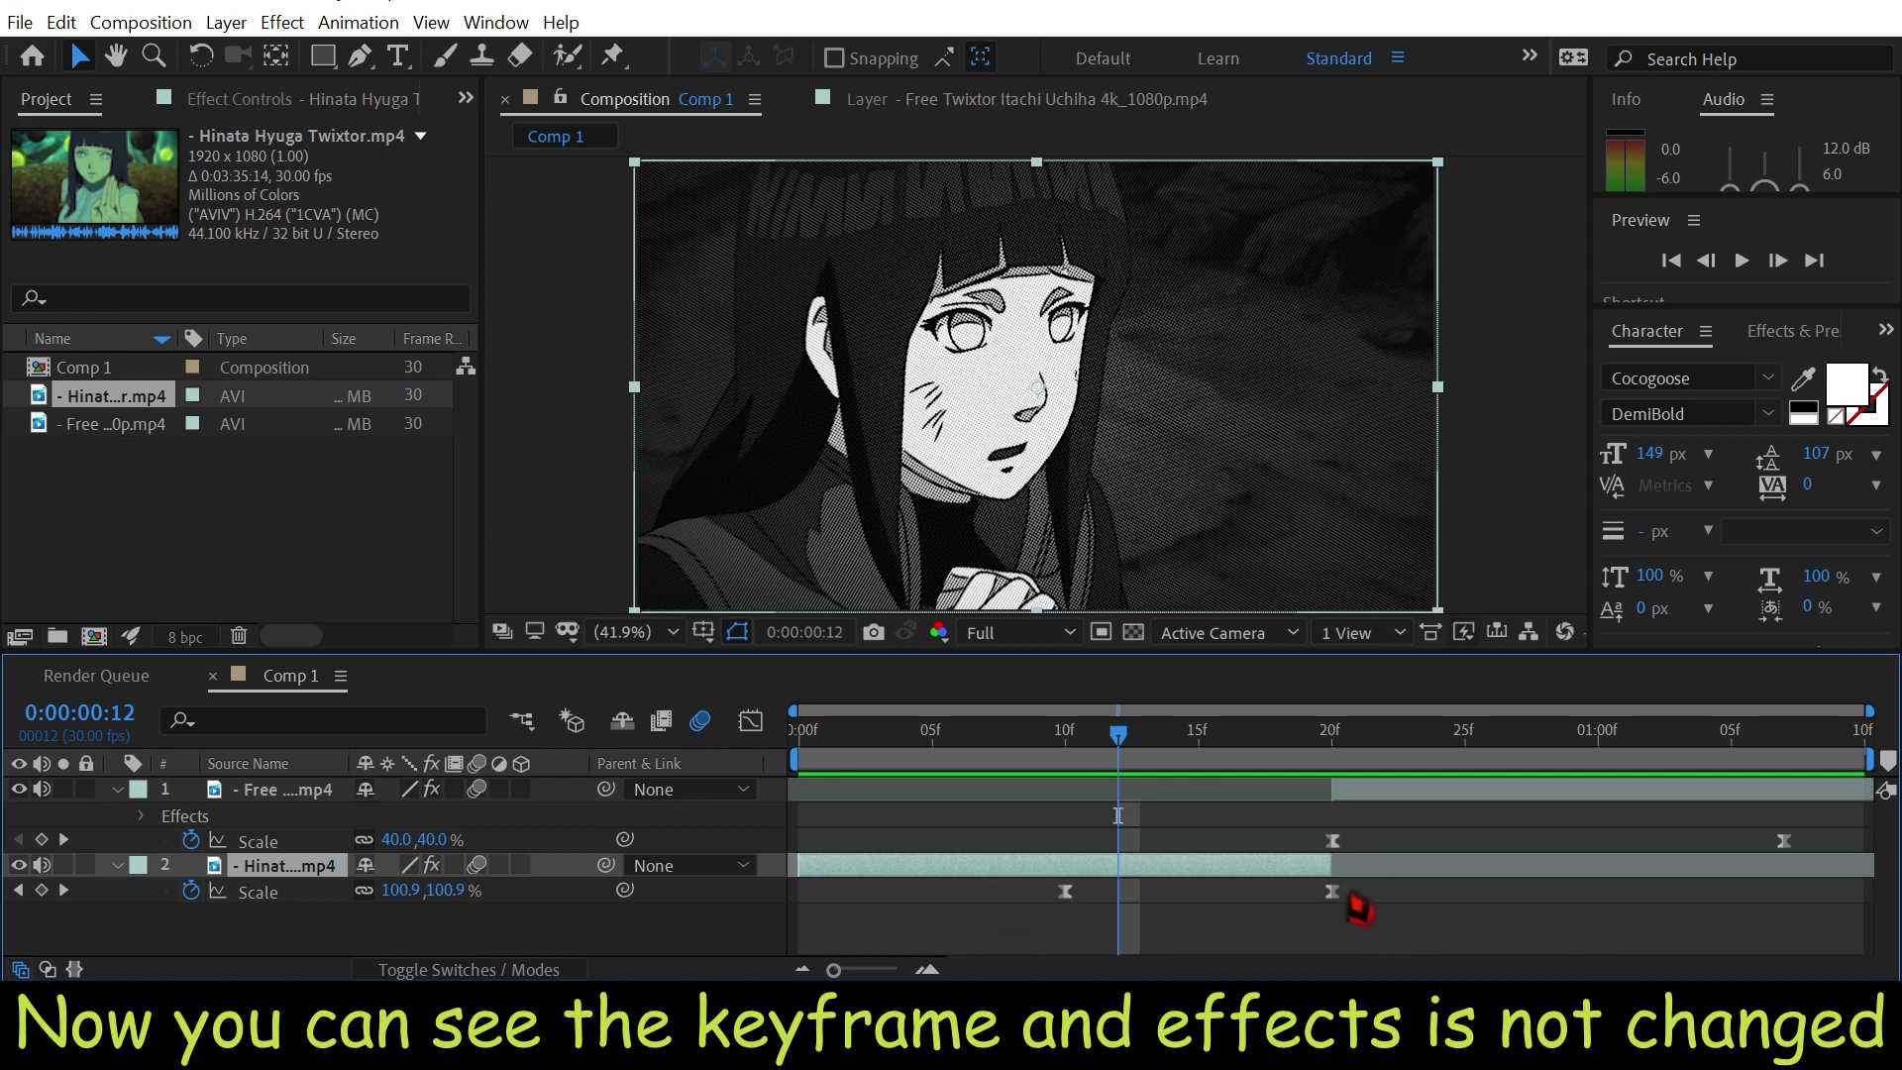
left_click(358, 98)
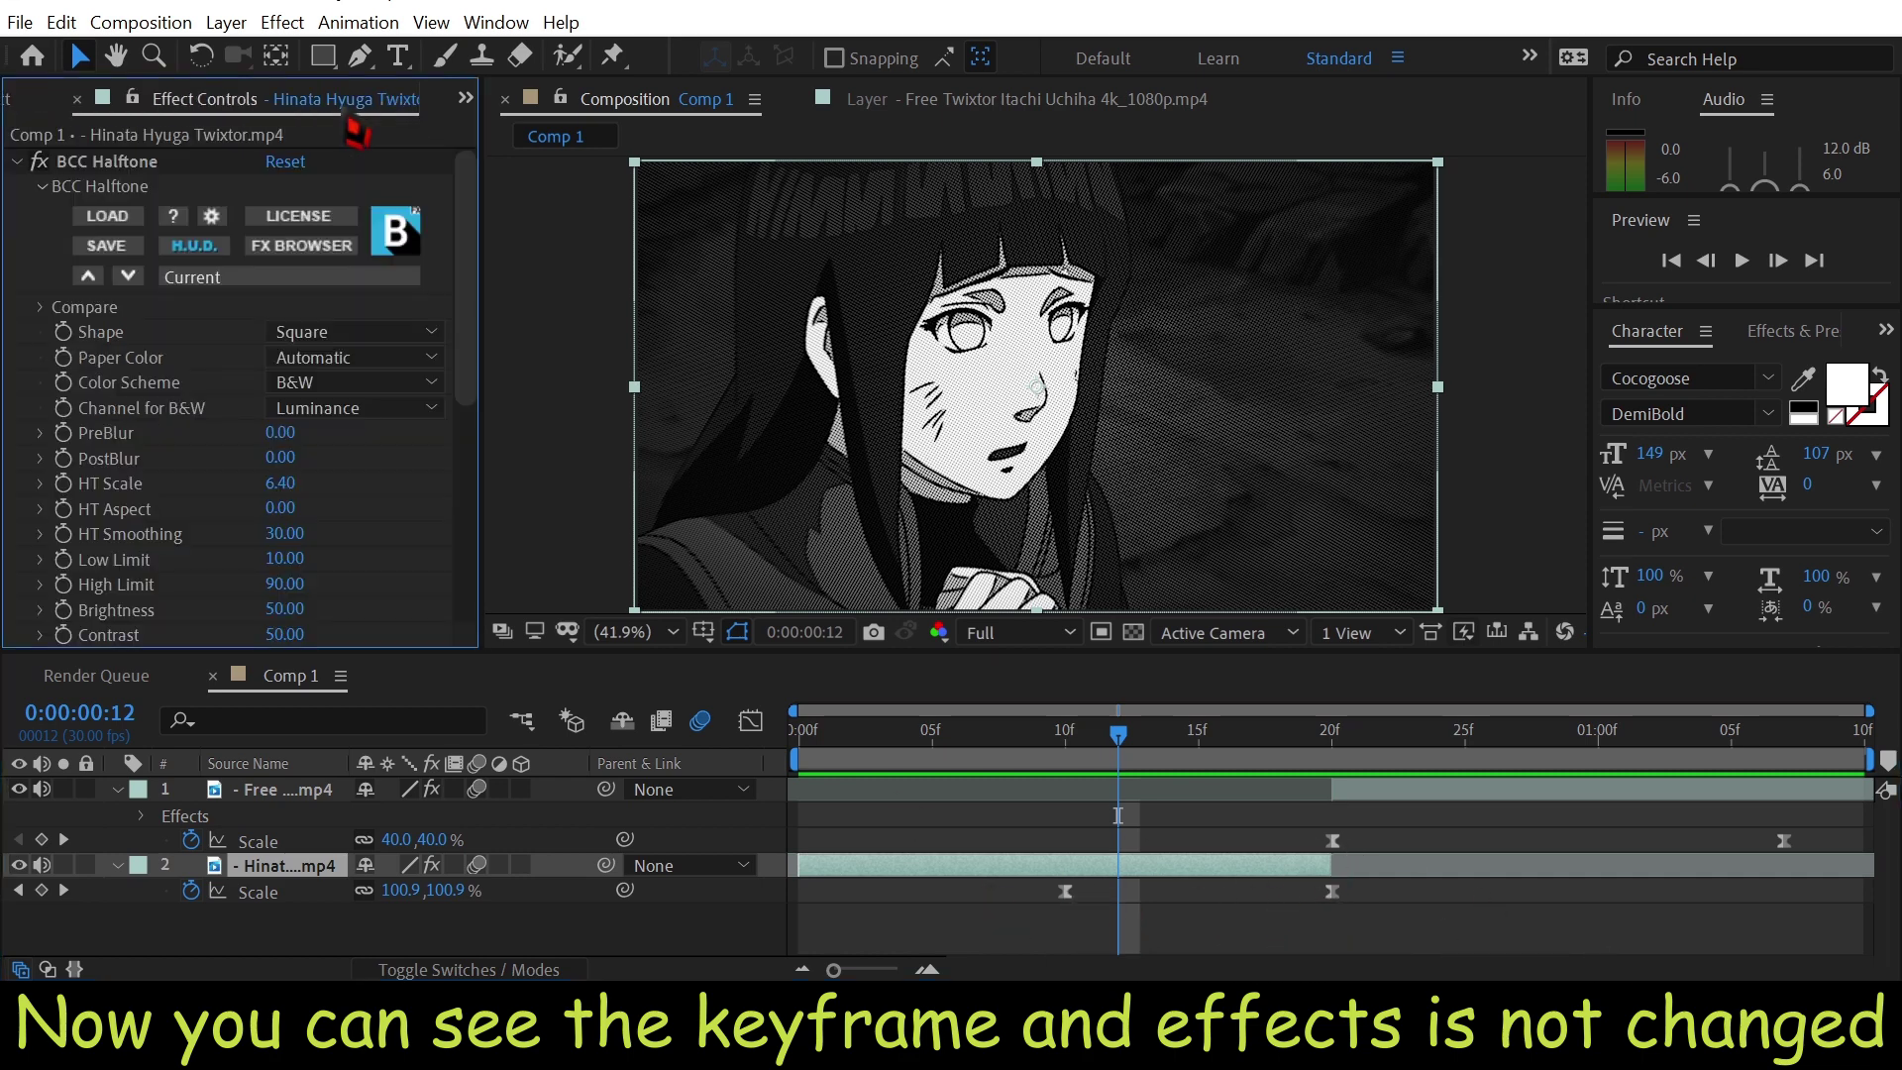
key("space")
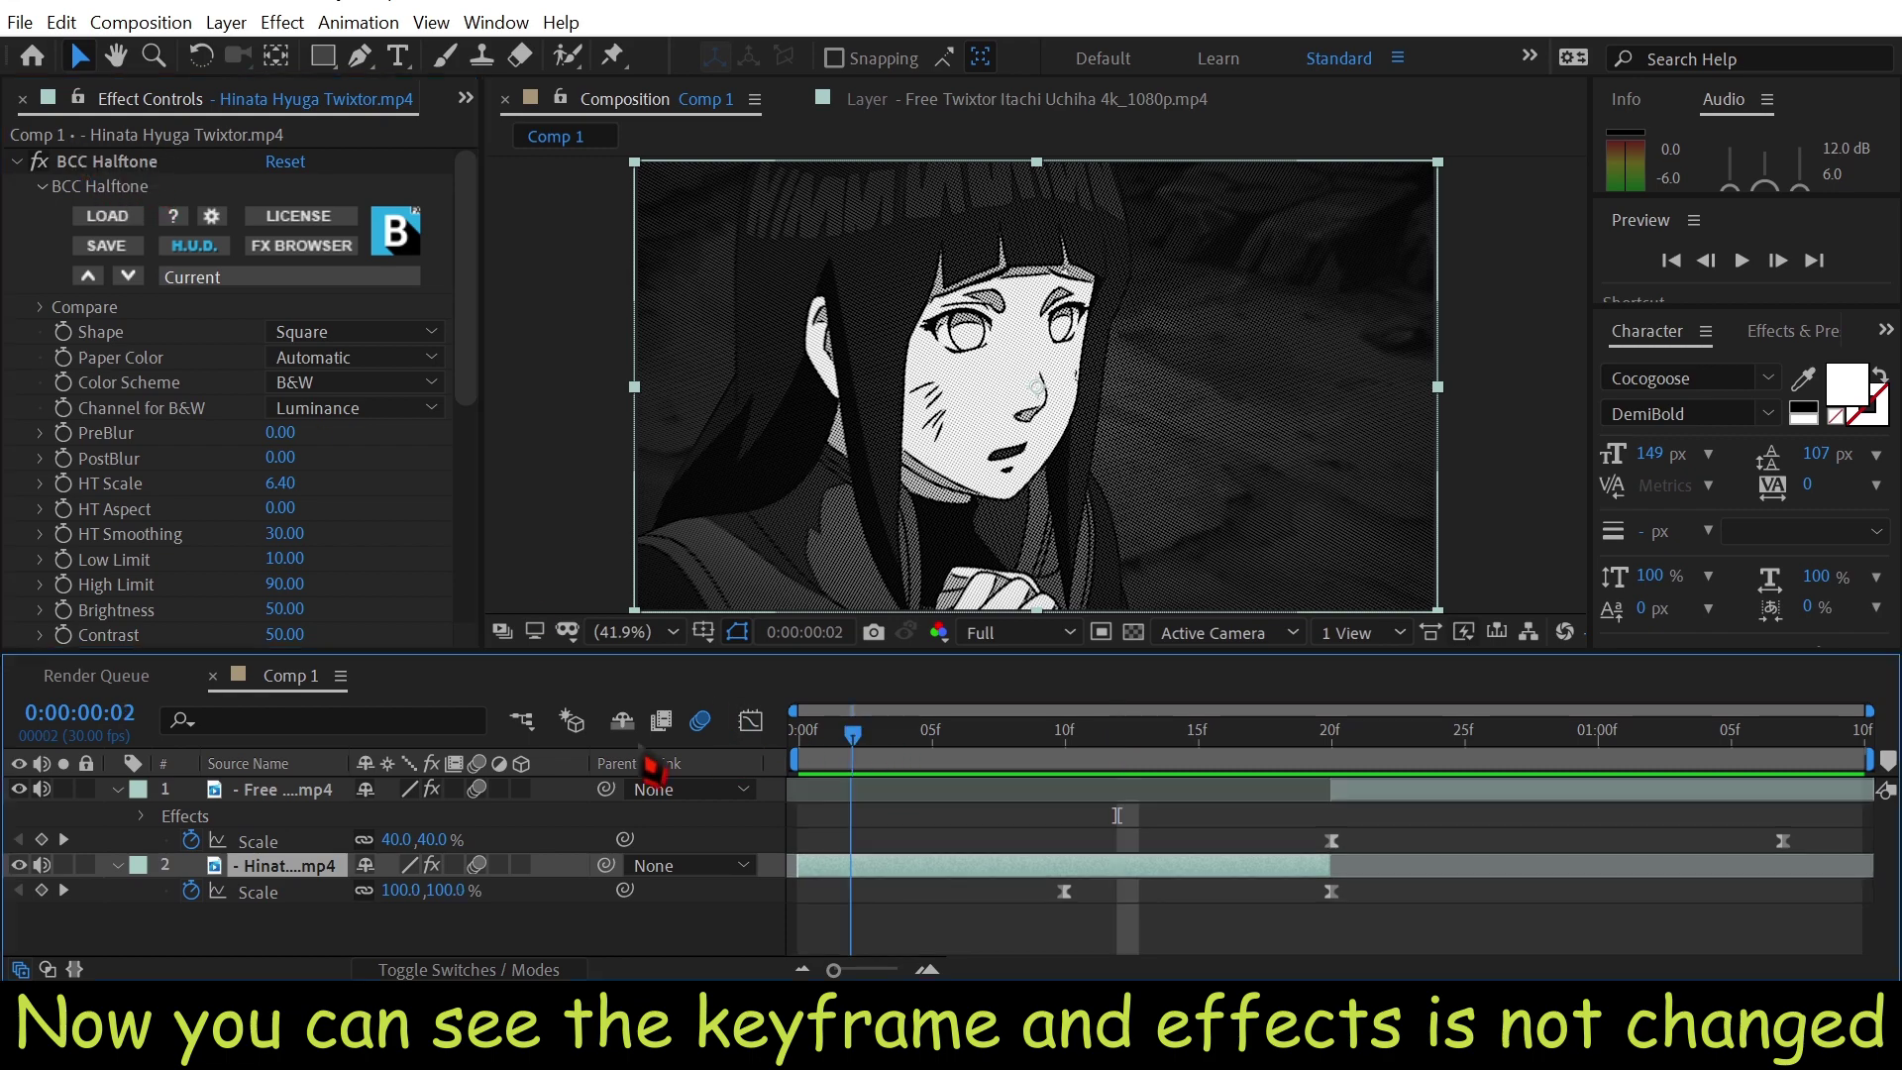